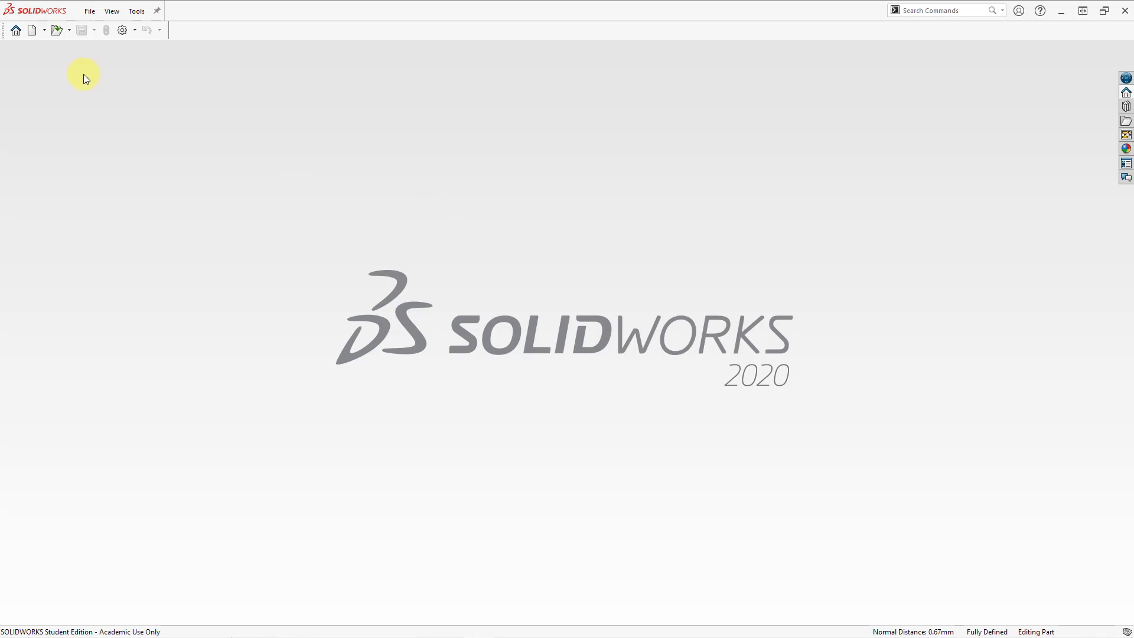
# Create a new blank SOLIDWORKS part document, Part14
pyautogui.click(31, 32)
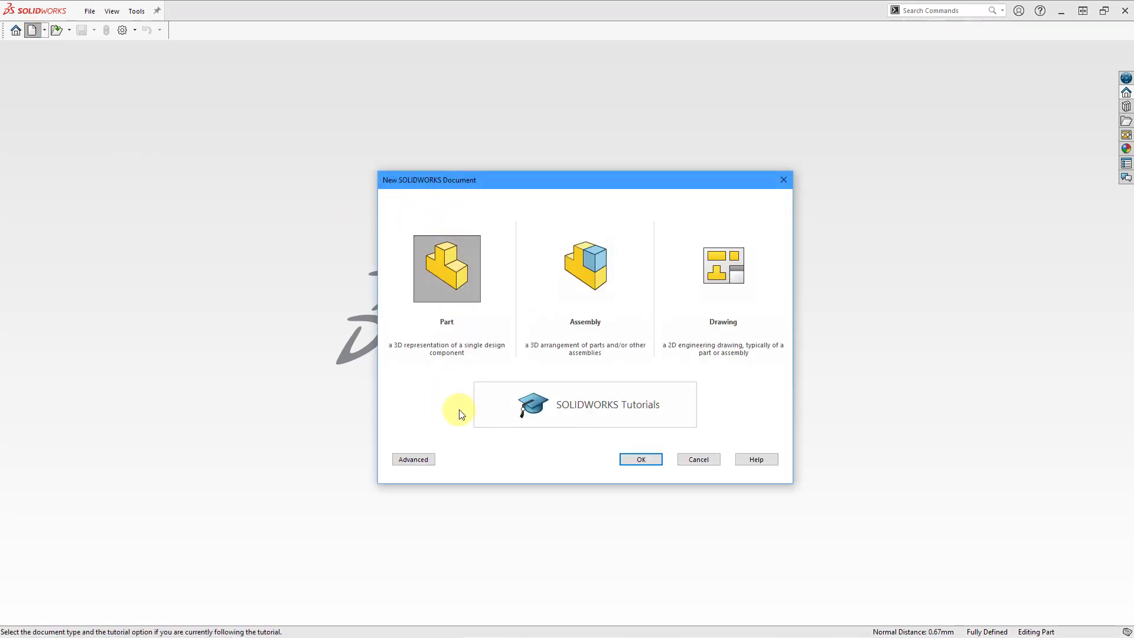
pyautogui.click(645, 464)
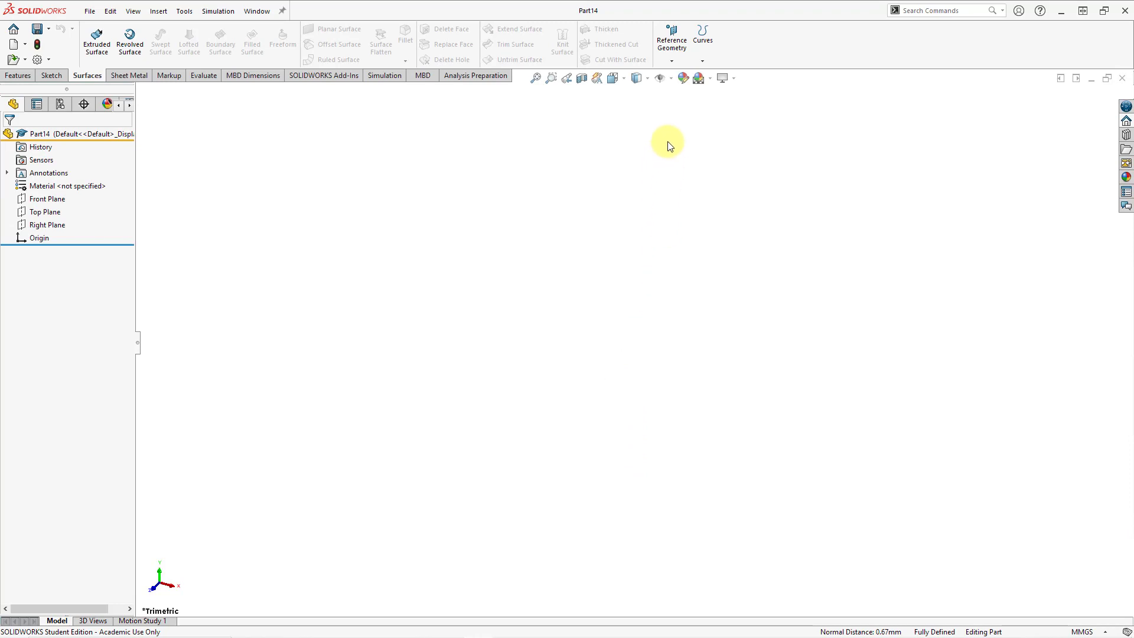
# Turn on View Planes and open a new sketch on the Top Plane
pyautogui.click(673, 81)
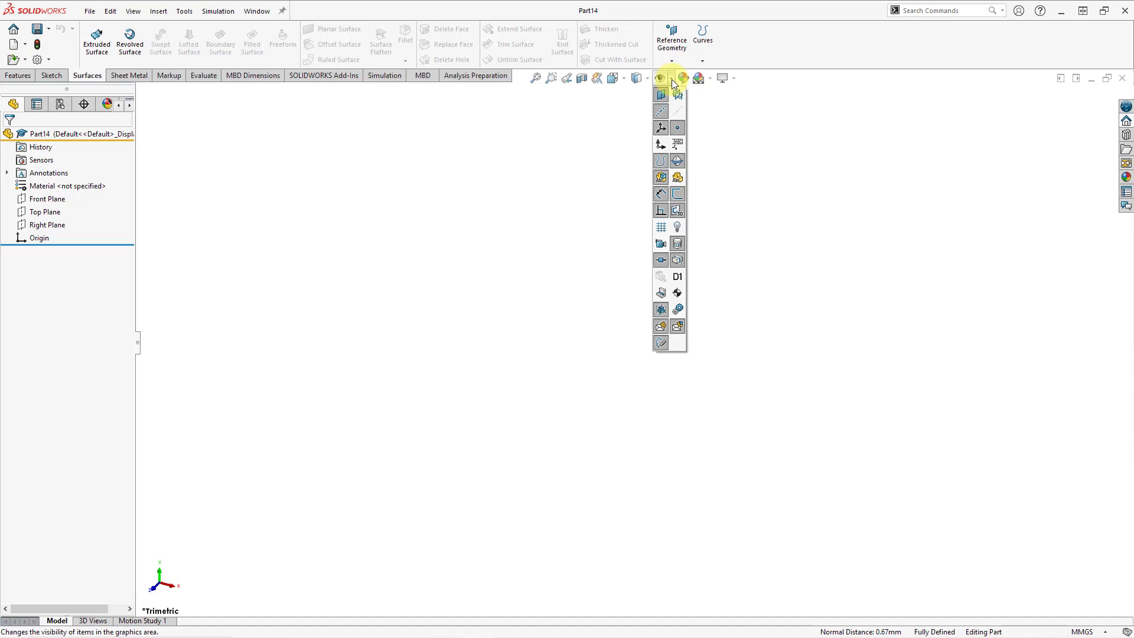
pyautogui.click(663, 95)
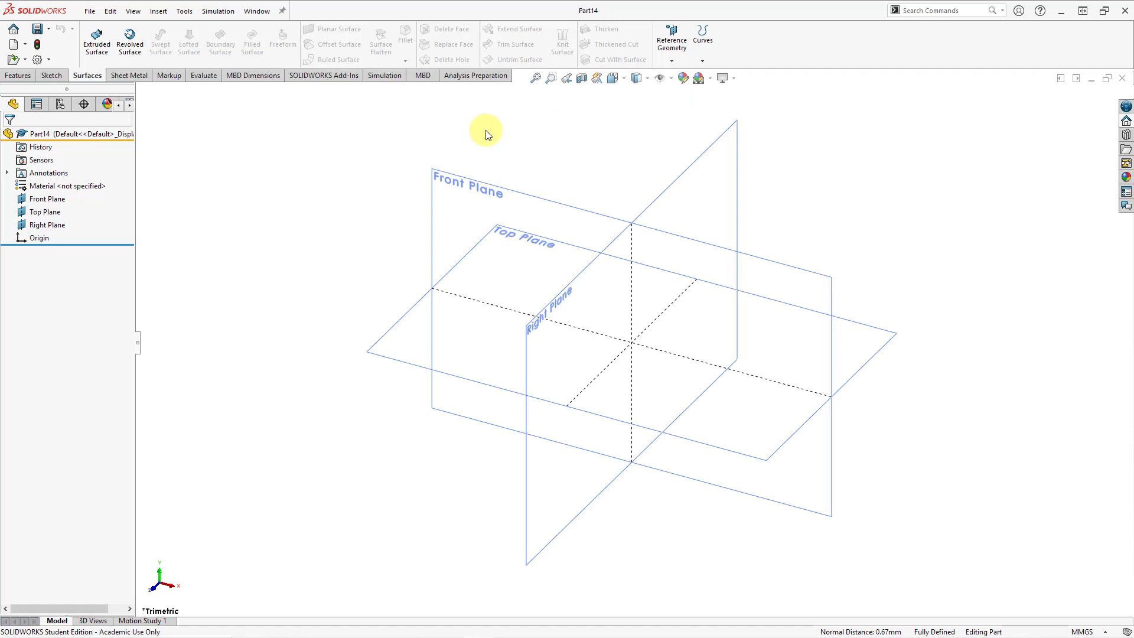
pyautogui.click(556, 244)
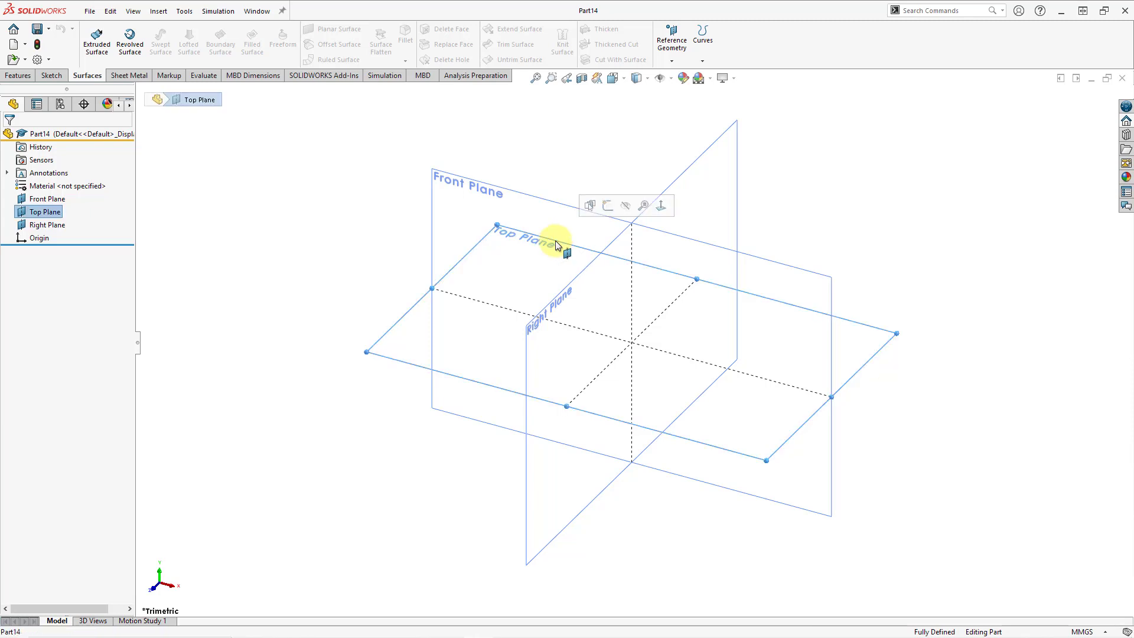
pyautogui.click(608, 206)
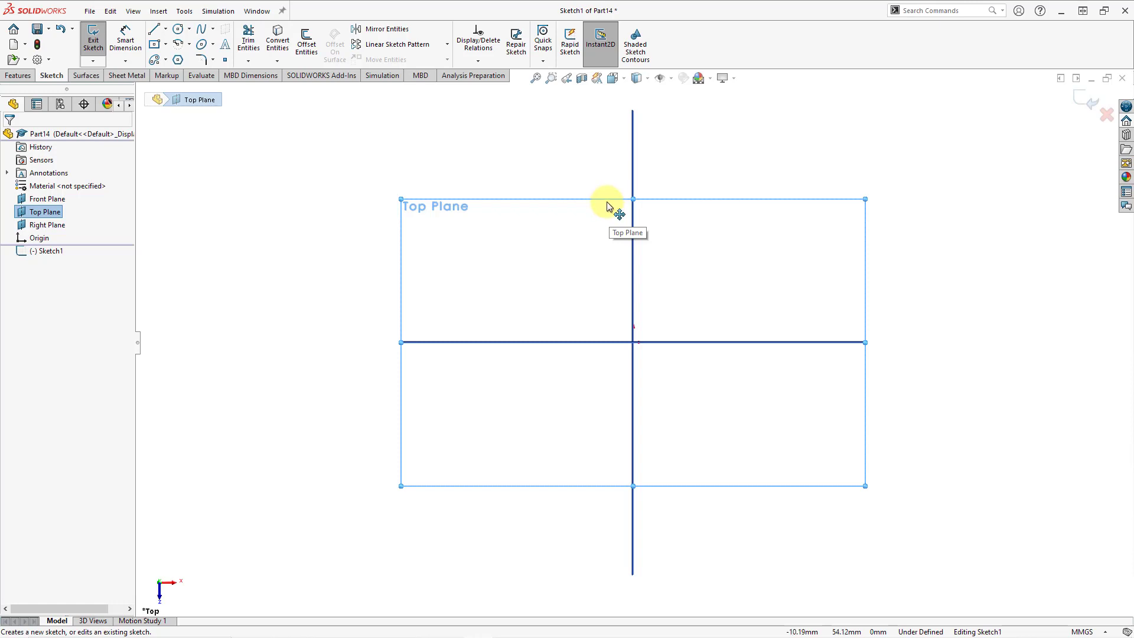
# Draw a center rectangle about the origin and hide the reference planes
pyautogui.click(166, 46)
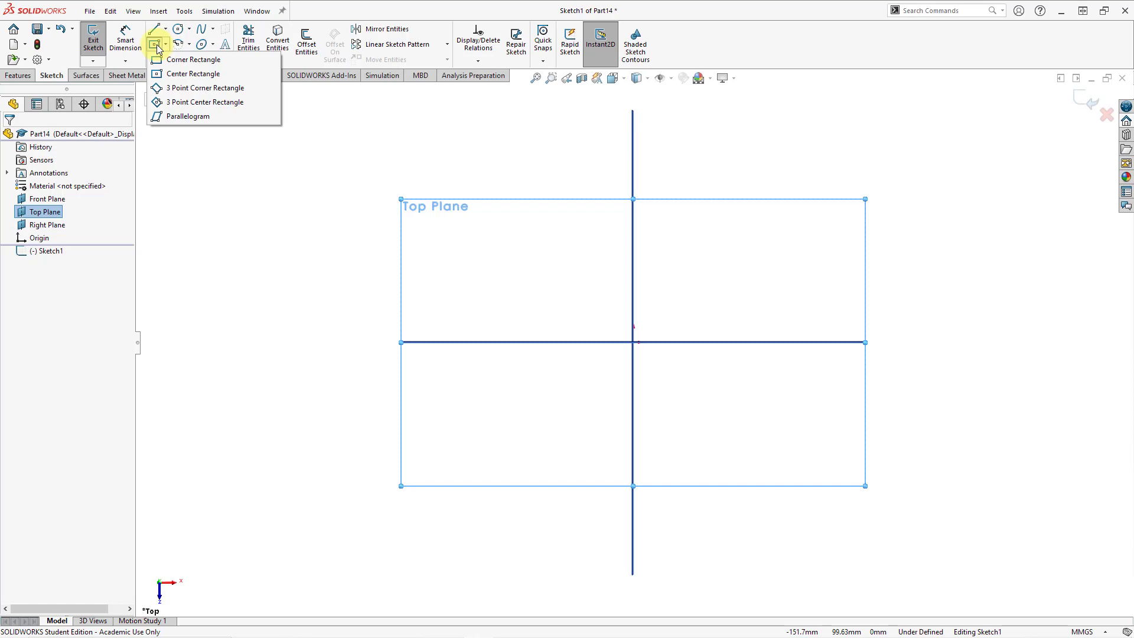
pyautogui.click(156, 45)
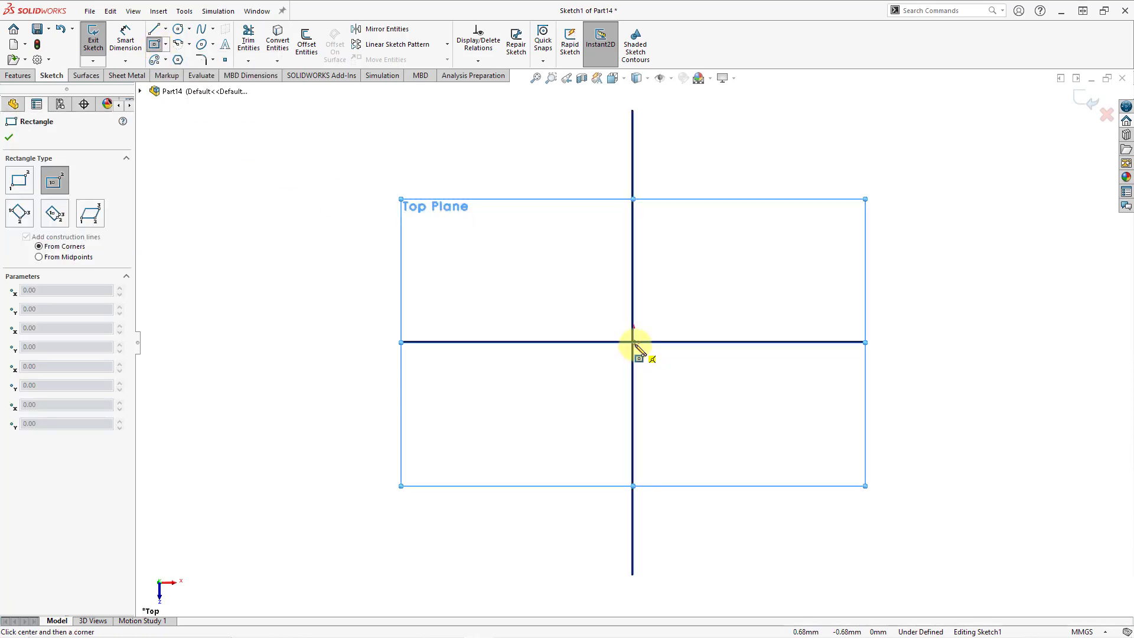
pyautogui.click(633, 342)
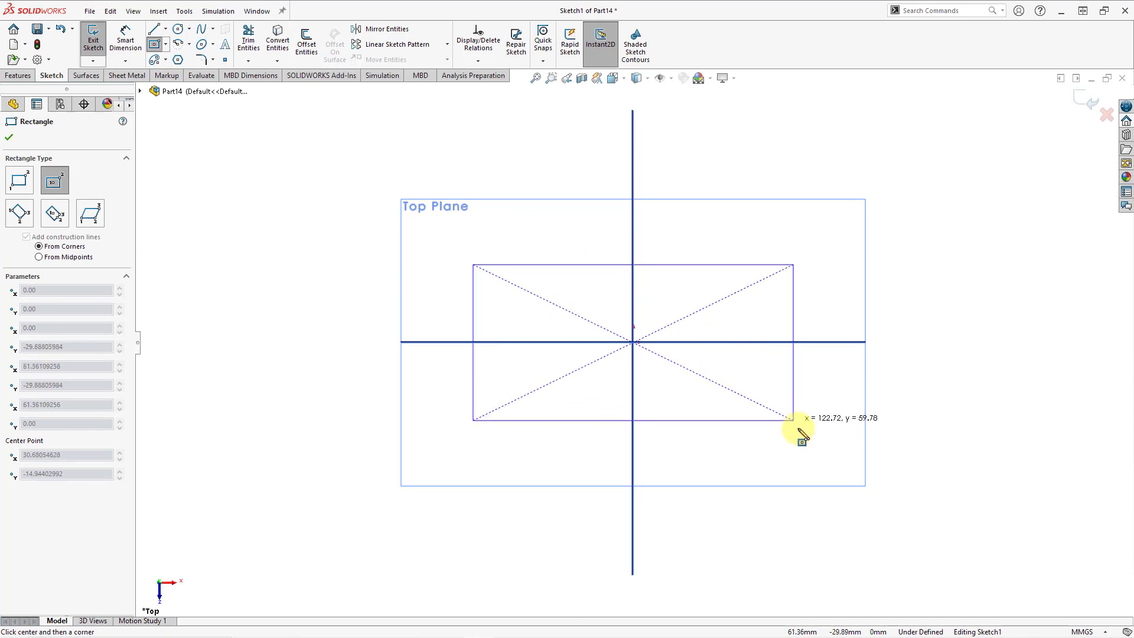
pyautogui.click(844, 462)
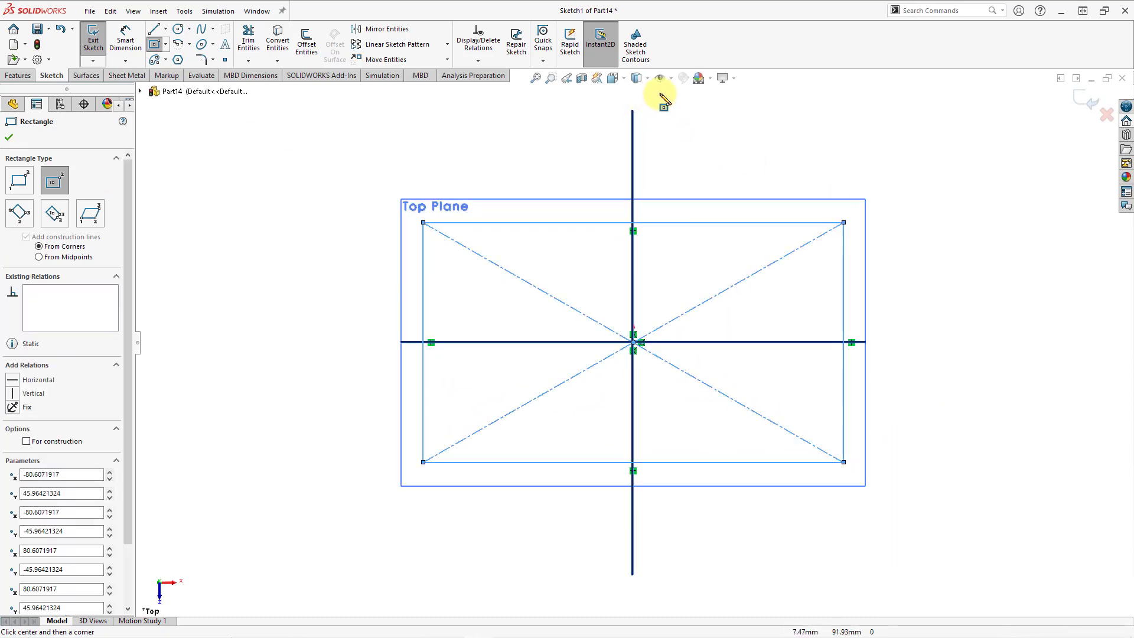
pyautogui.click(672, 79)
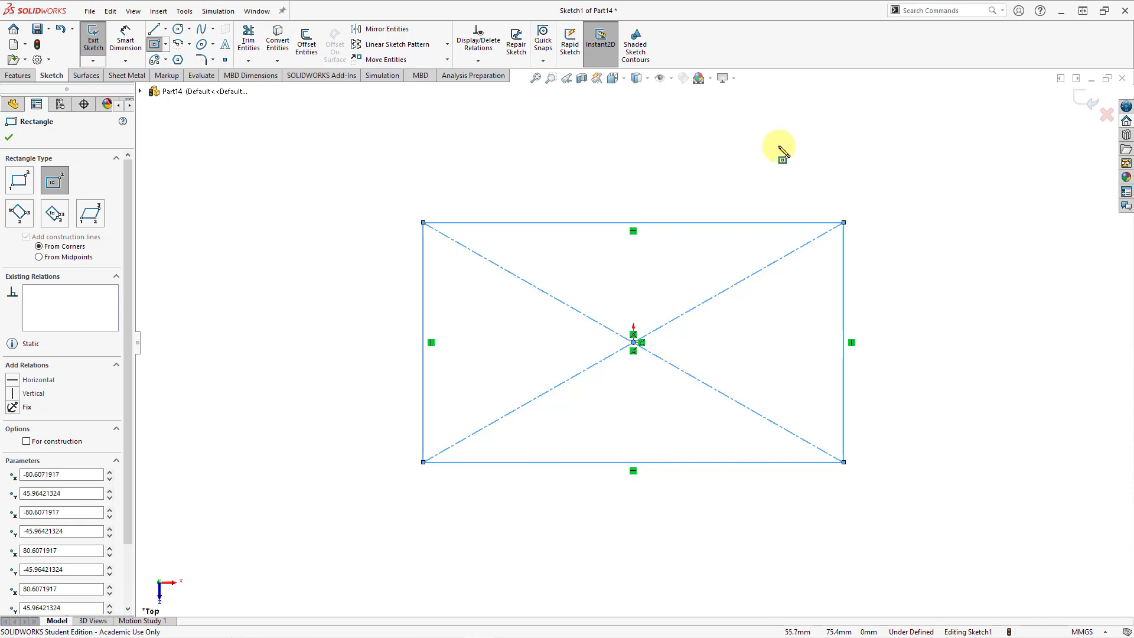
pyautogui.click(9, 140)
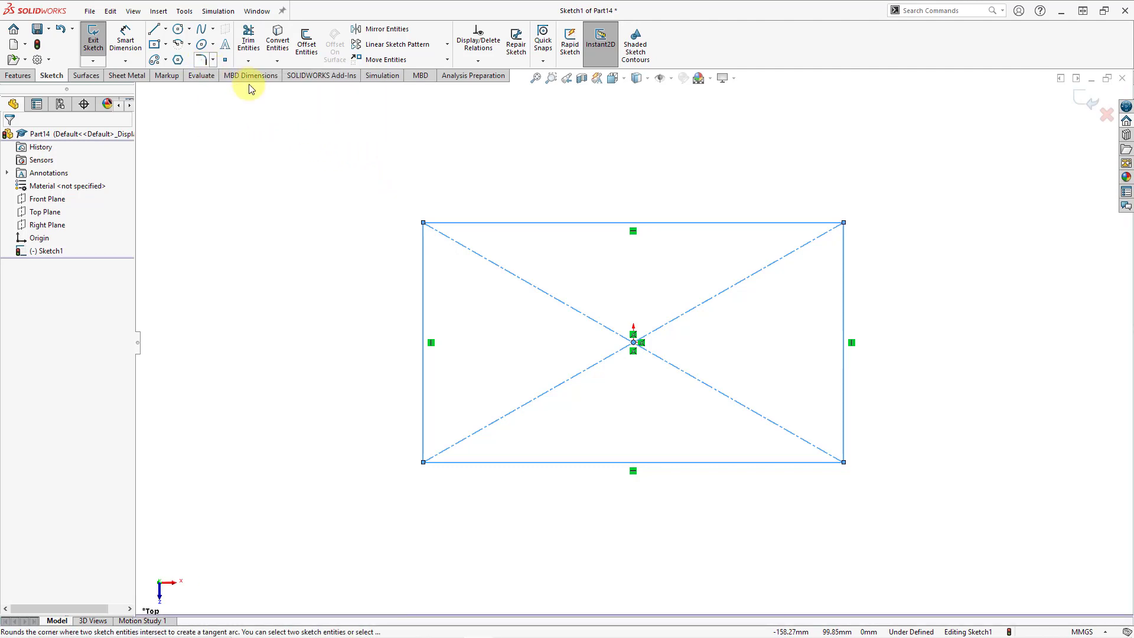
# Fillet the four rectangle corners with R40 mm sketch fillets
pyautogui.click(201, 60)
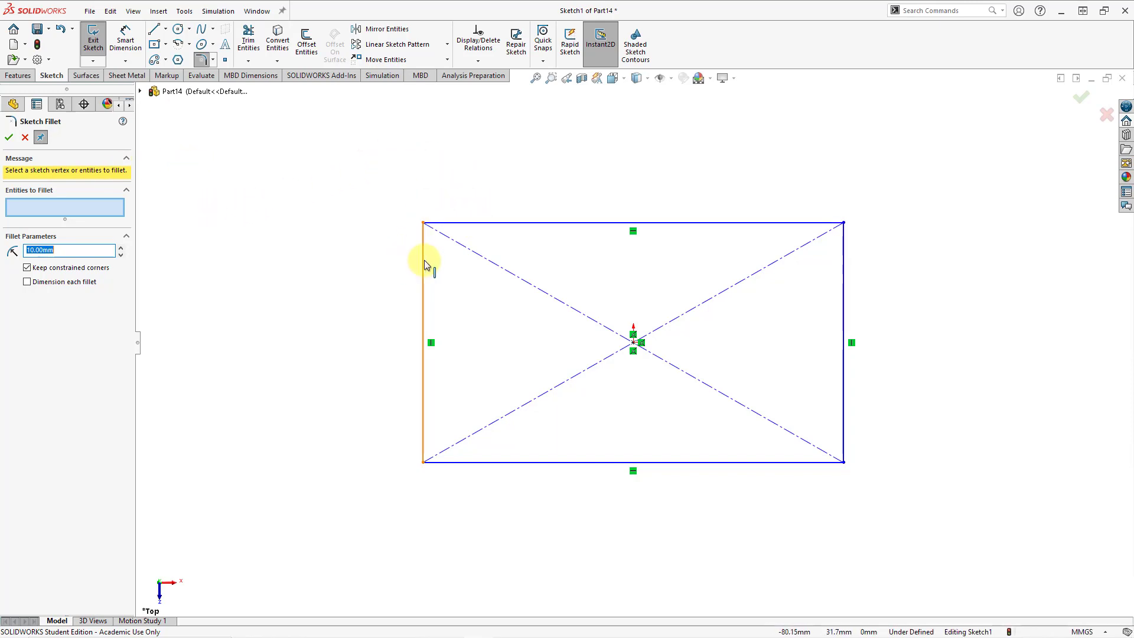
pyautogui.click(425, 225)
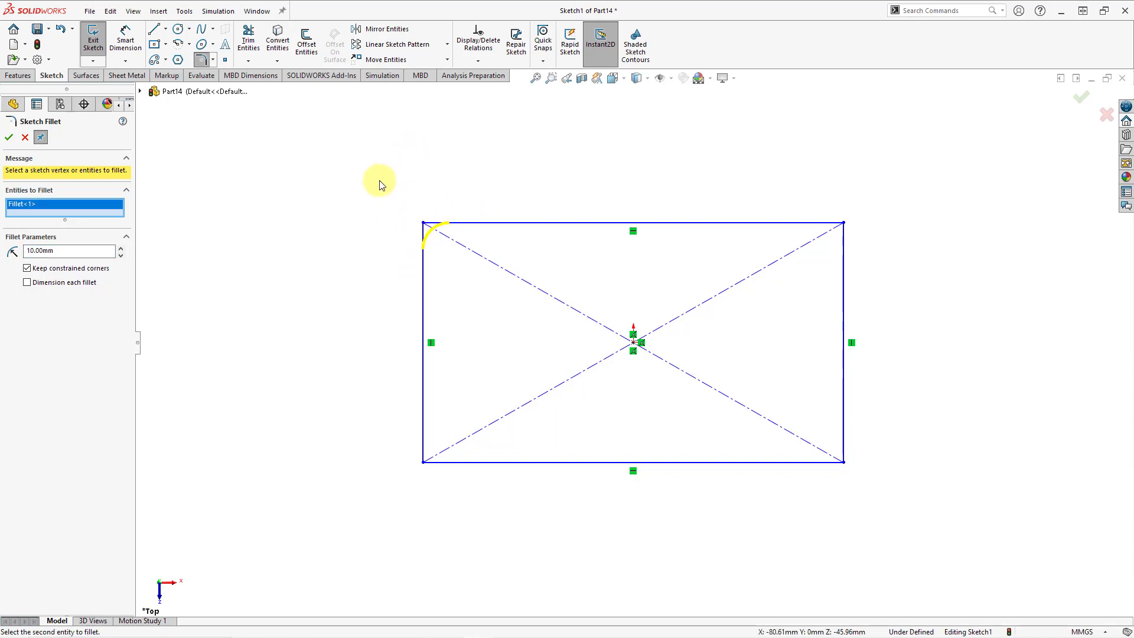
pyautogui.click(844, 224)
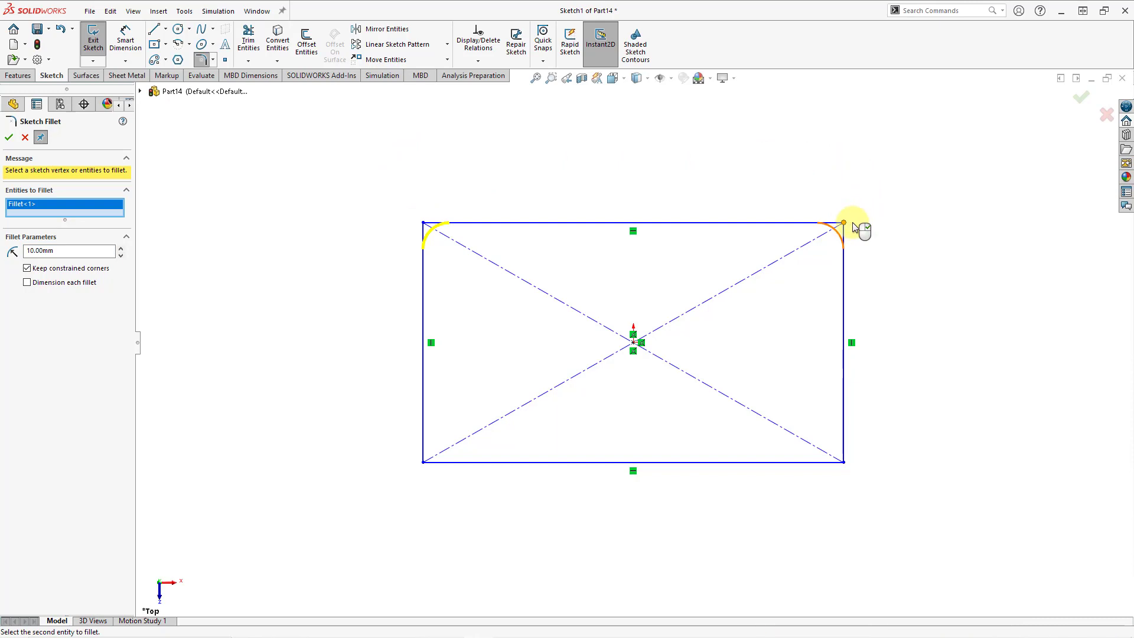
pyautogui.click(845, 462)
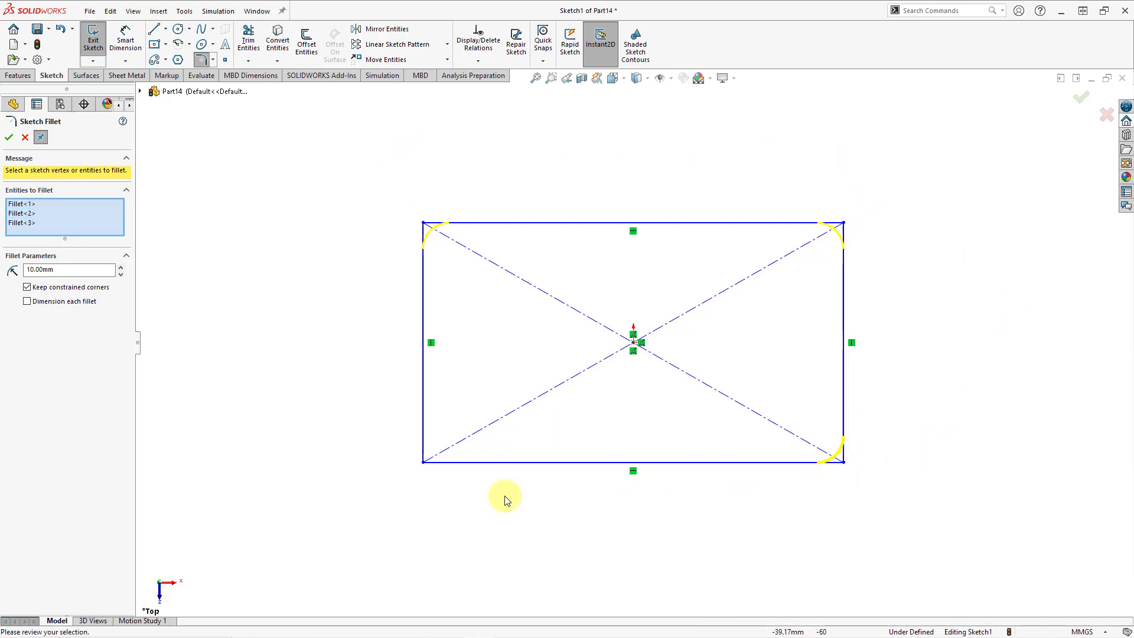
pyautogui.click(423, 462)
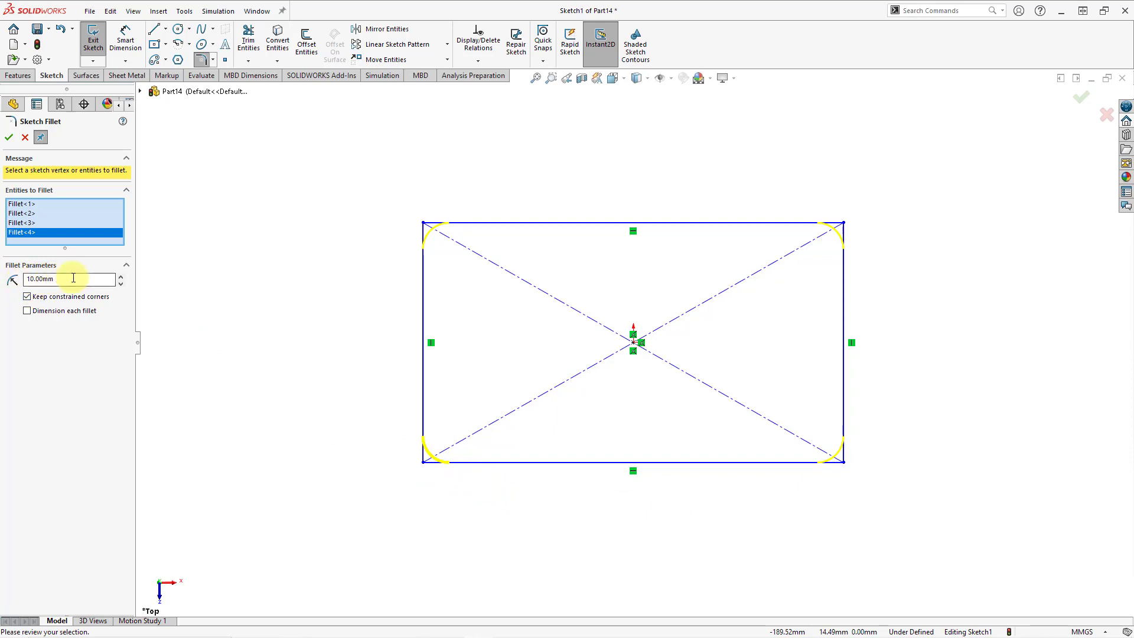
pyautogui.click(121, 276)
pyautogui.click(121, 276)
pyautogui.click(121, 276)
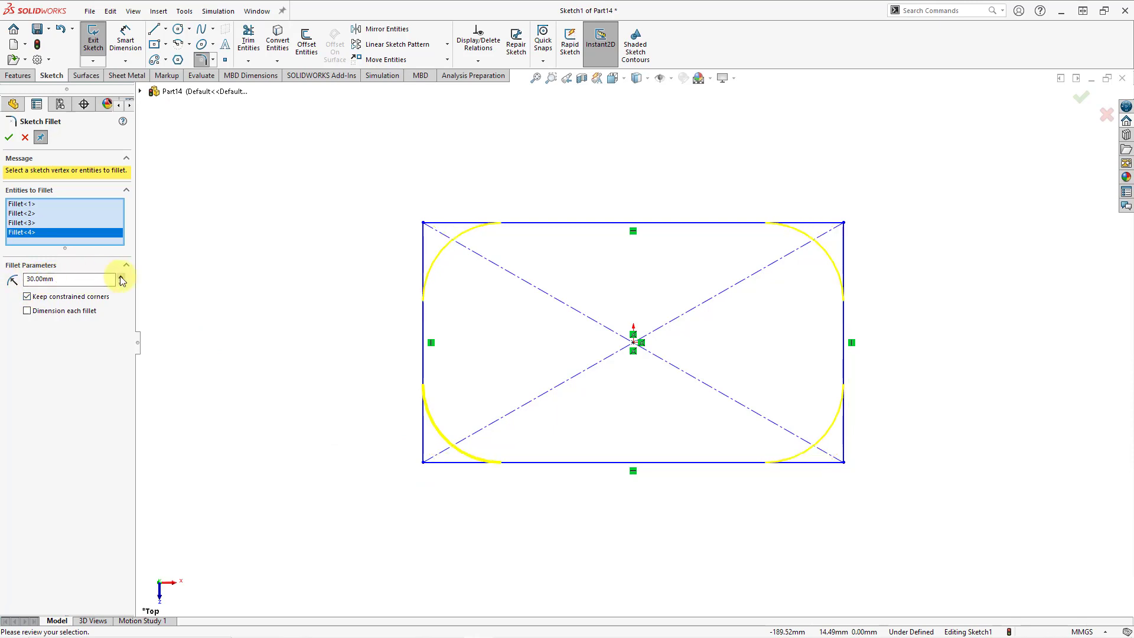
pyautogui.click(121, 276)
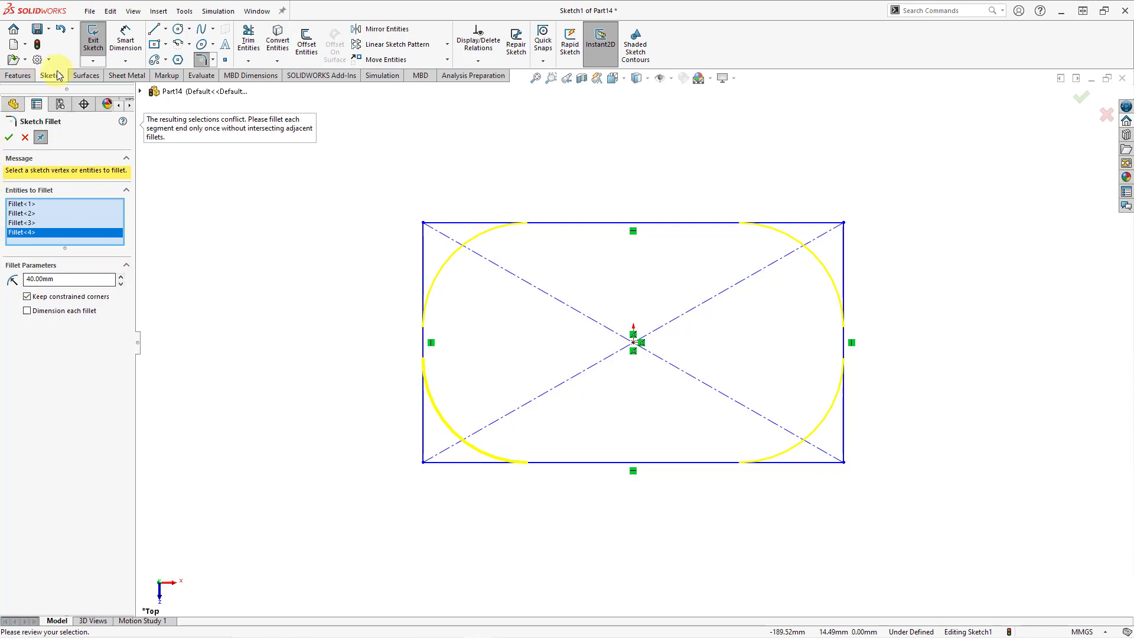
pyautogui.click(8, 137)
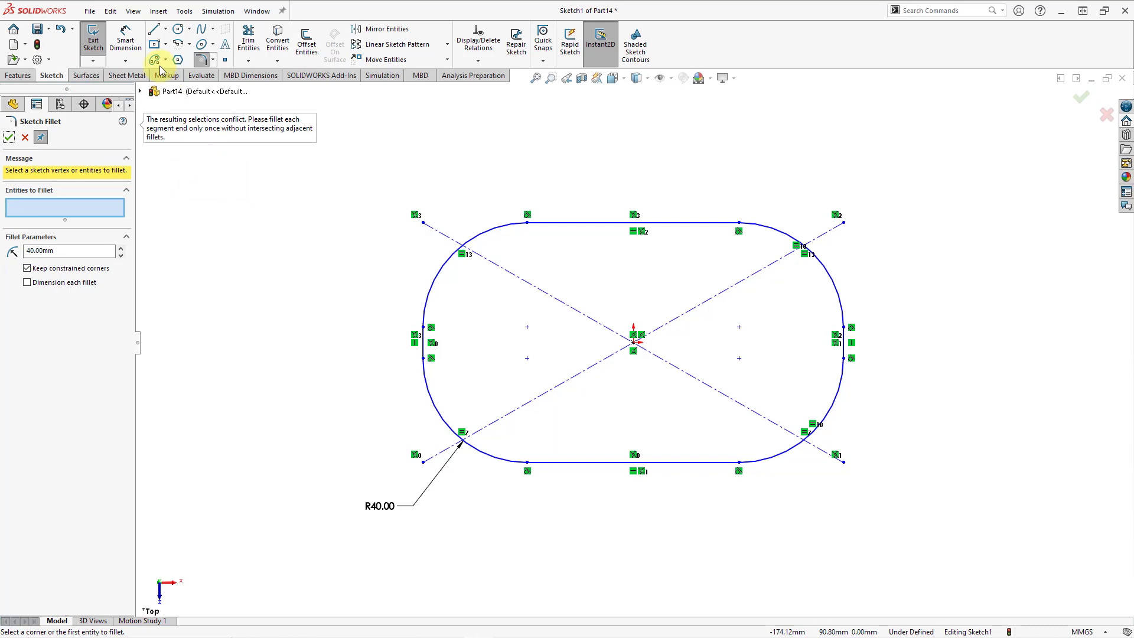
# Dimension the rounded rectangle to 320 mm wide and 160 mm tall, fully defining it
pyautogui.click(134, 47)
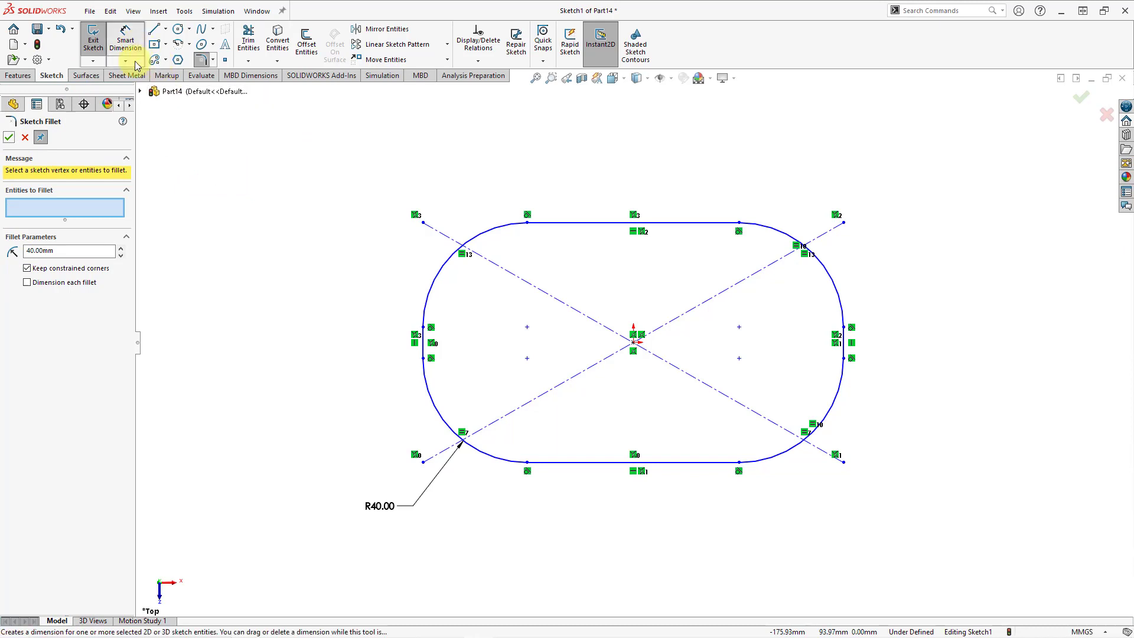
pyautogui.click(423, 347)
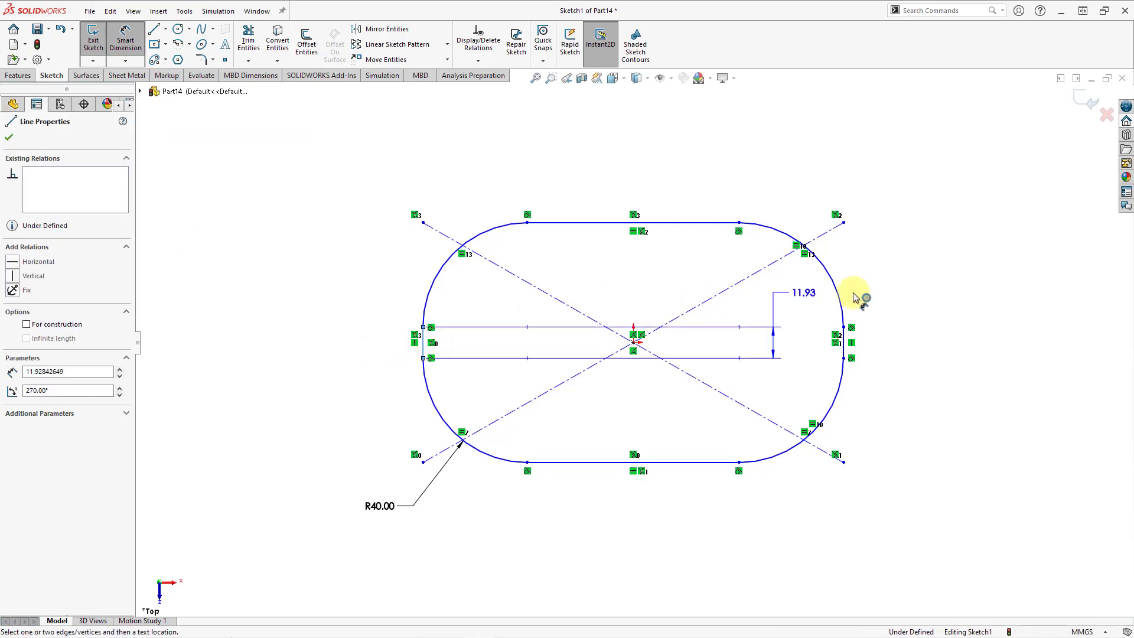
pyautogui.click(846, 346)
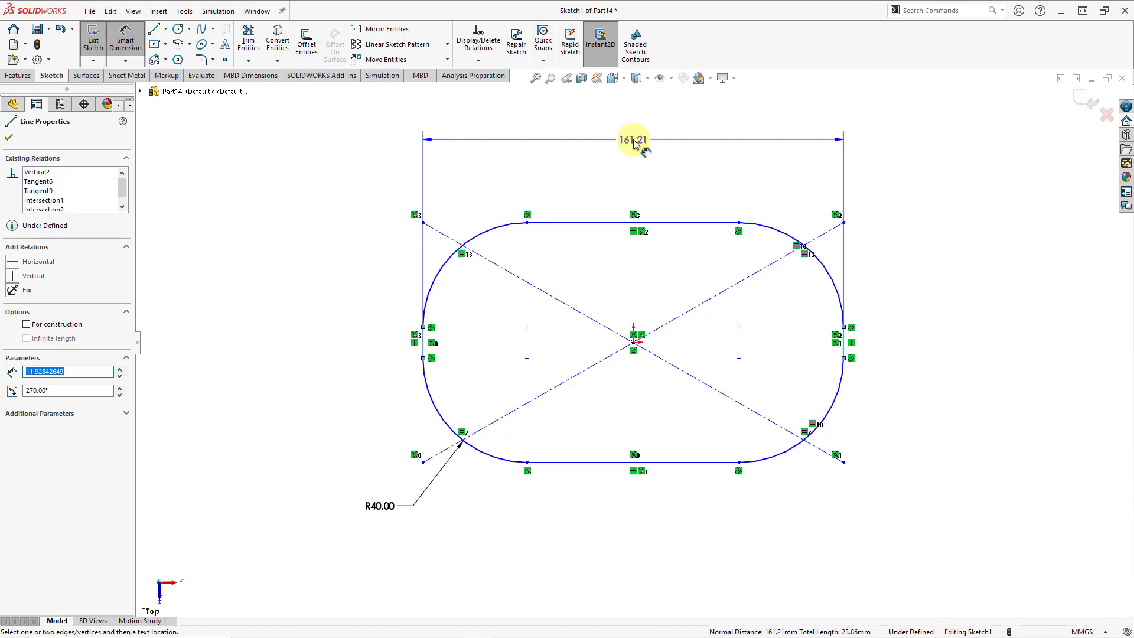
pyautogui.click(634, 144)
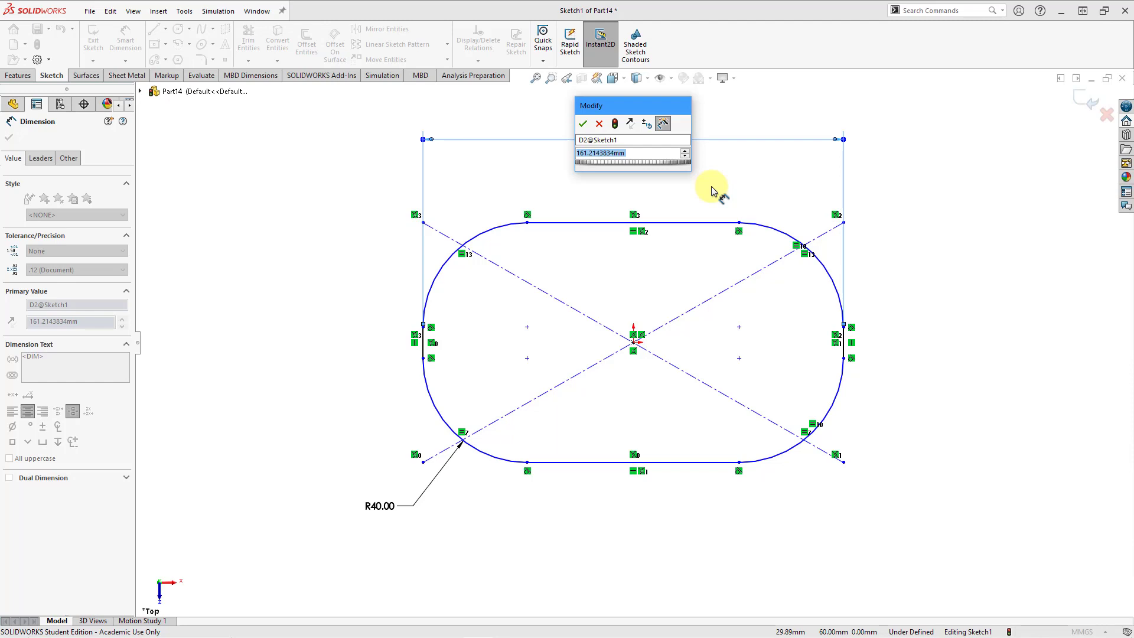
pyautogui.write('320')
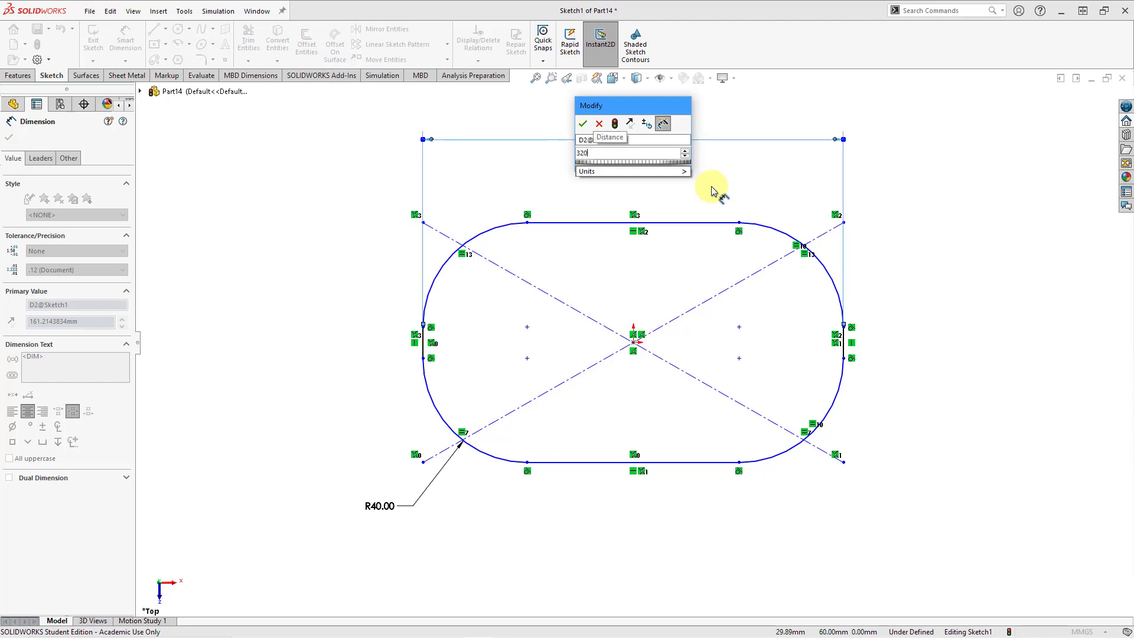
pyautogui.press('Return')
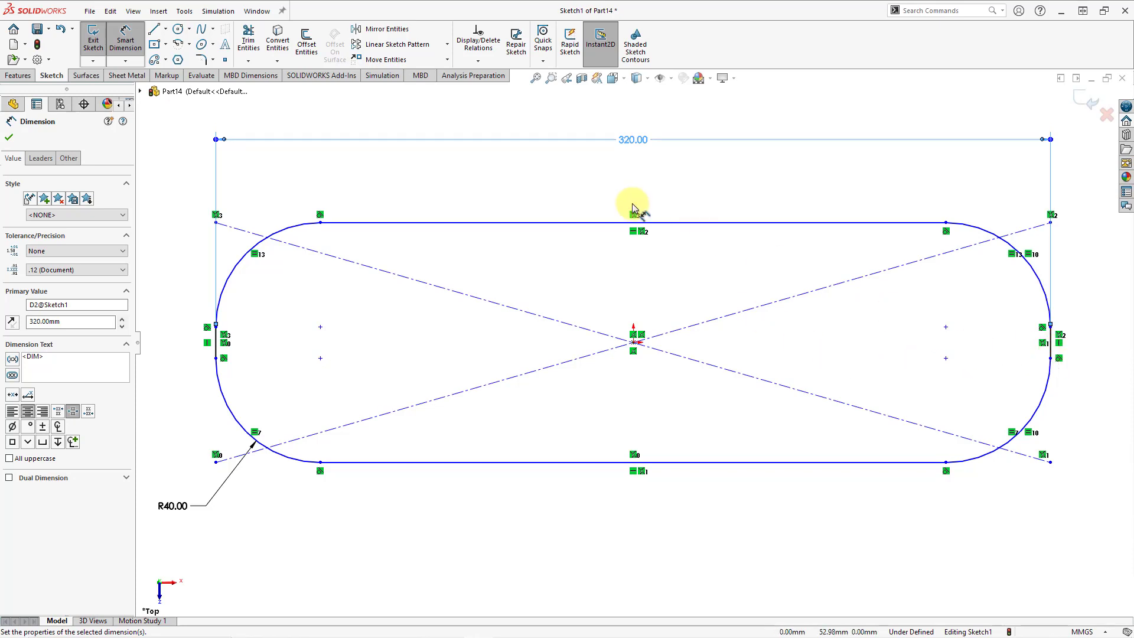
pyautogui.click(674, 225)
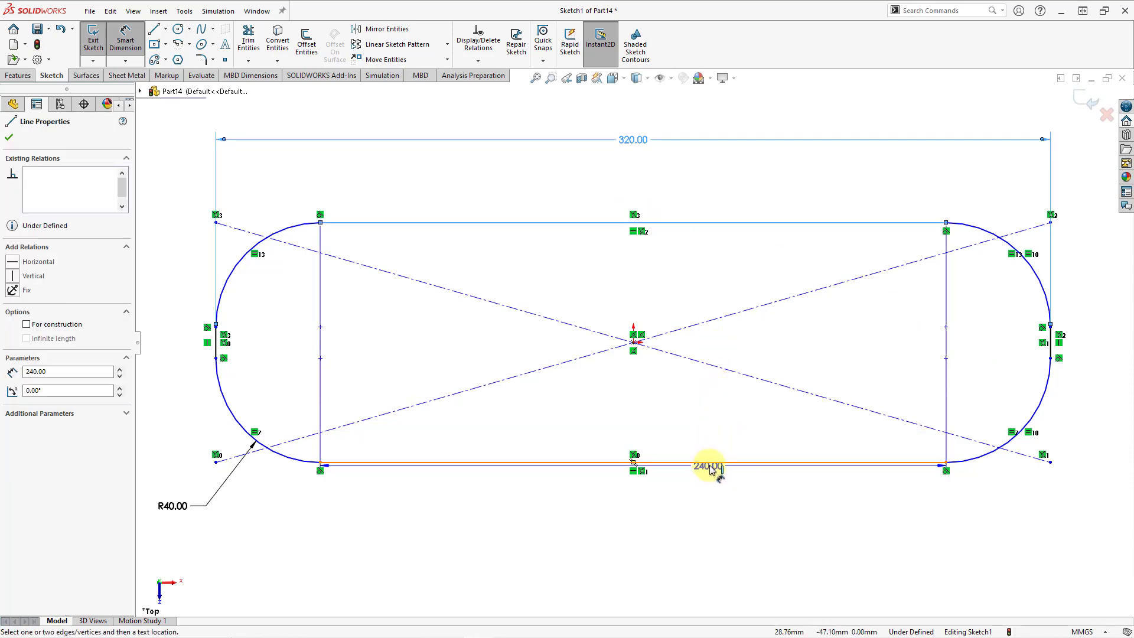
pyautogui.click(717, 463)
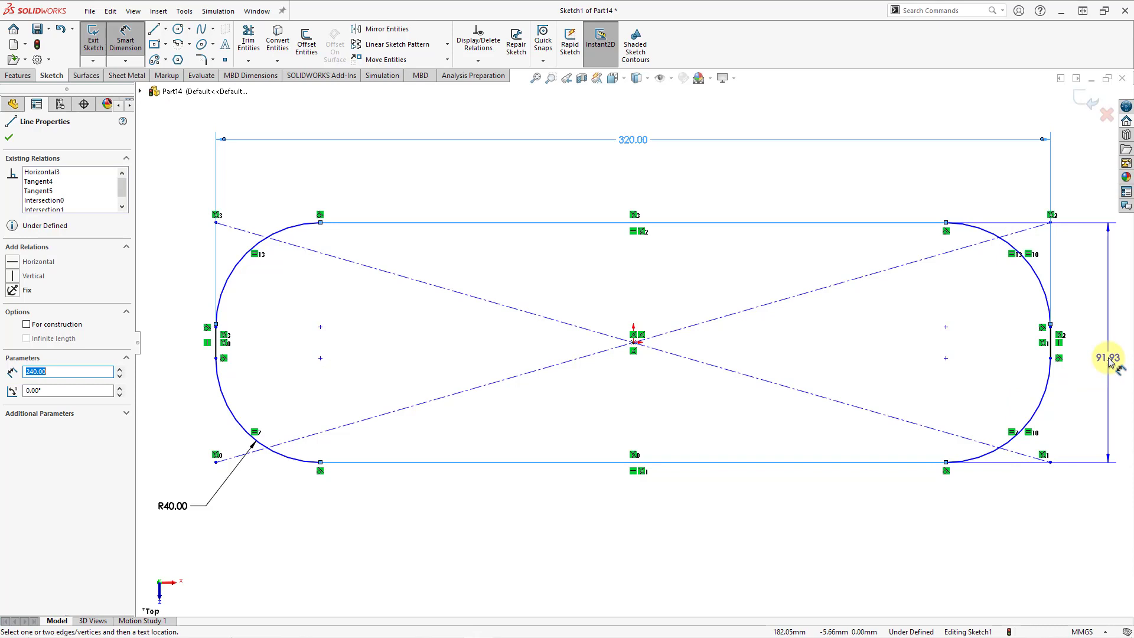
pyautogui.click(1110, 361)
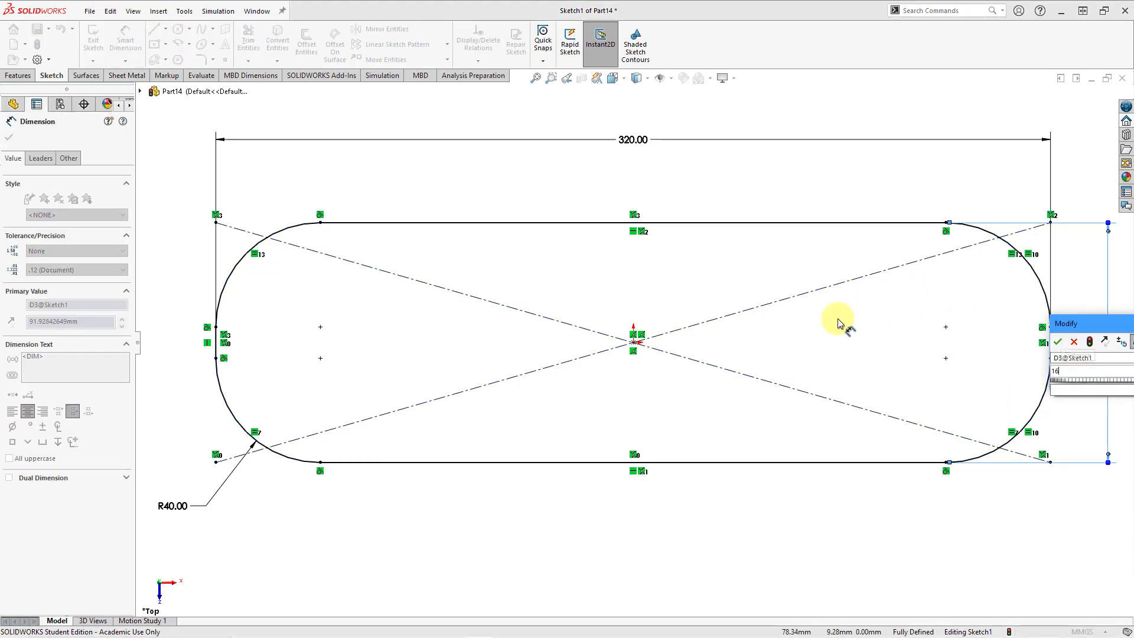
pyautogui.press('Return')
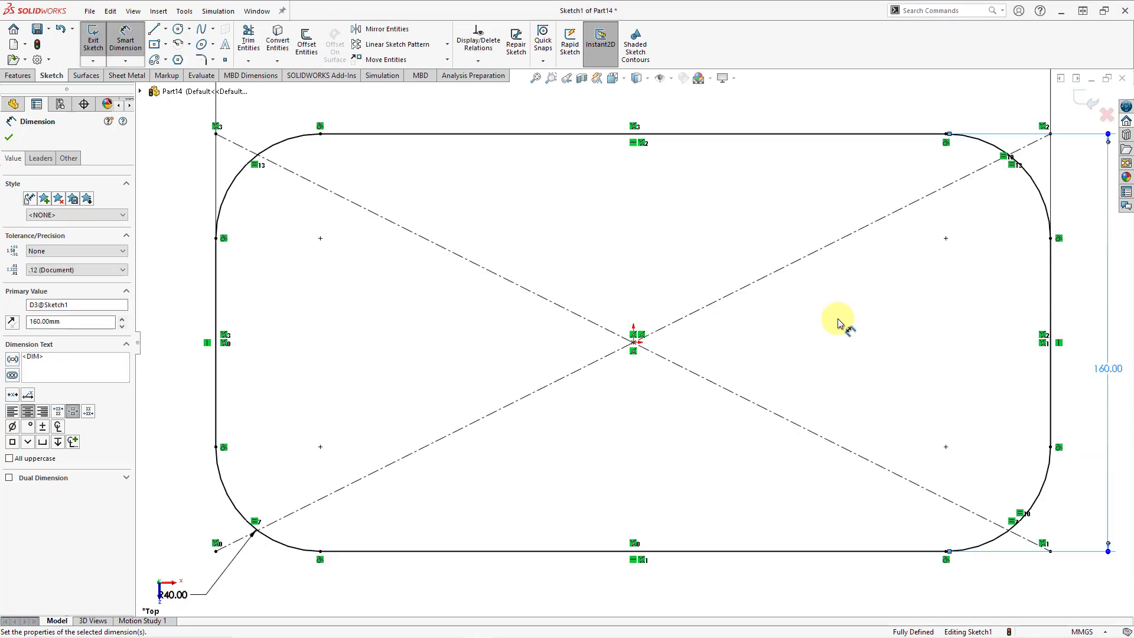
pyautogui.press('f')
pyautogui.moveTo(648, 380)
pyautogui.mouseDown(button='middle')
pyautogui.moveTo(653, 309)
pyautogui.moveTo(601, 251)
pyautogui.moveTo(671, 105)
pyautogui.moveTo(750, 140)
pyautogui.moveTo(726, 185)
pyautogui.mouseUp(button='middle')
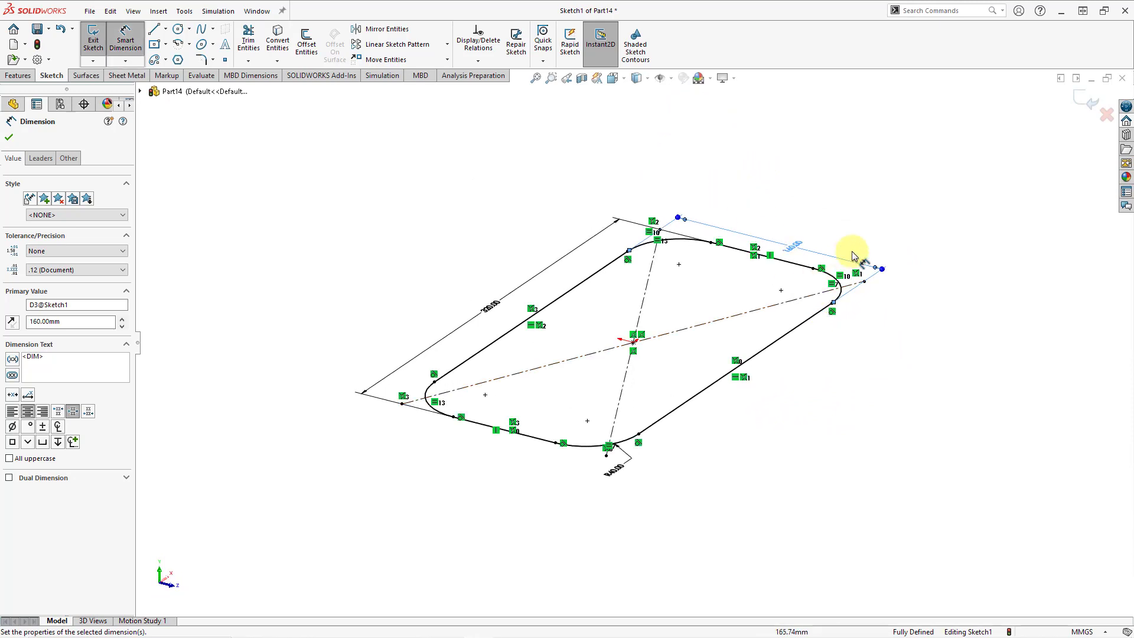
# Exit Sketch1 and turn the Front, Top and Right planes back on
pyautogui.click(9, 139)
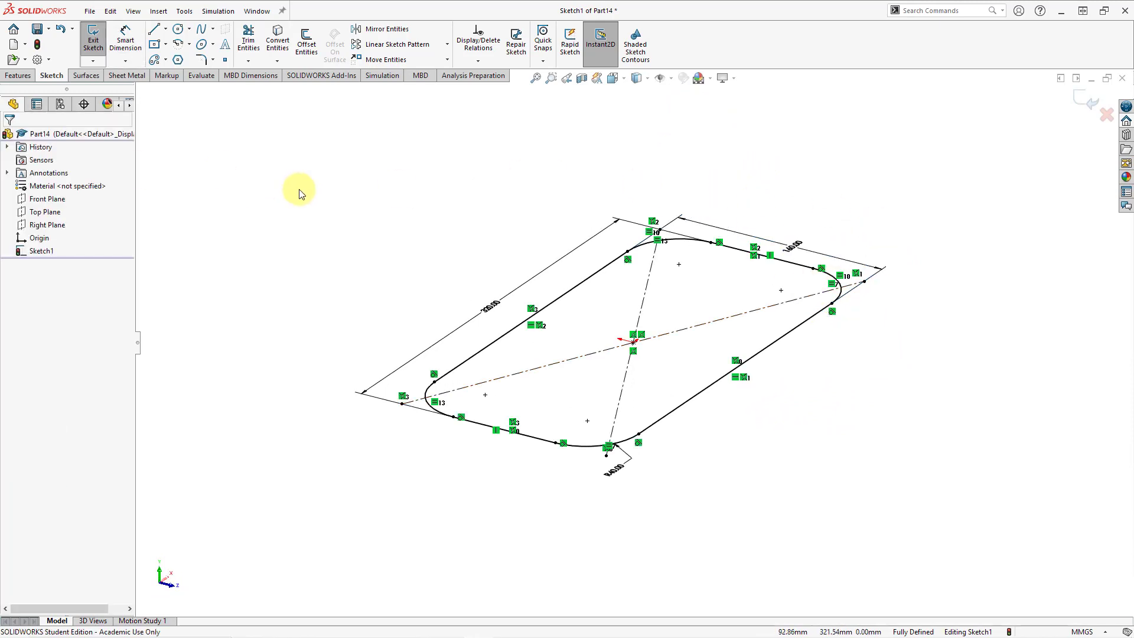
pyautogui.click(1089, 105)
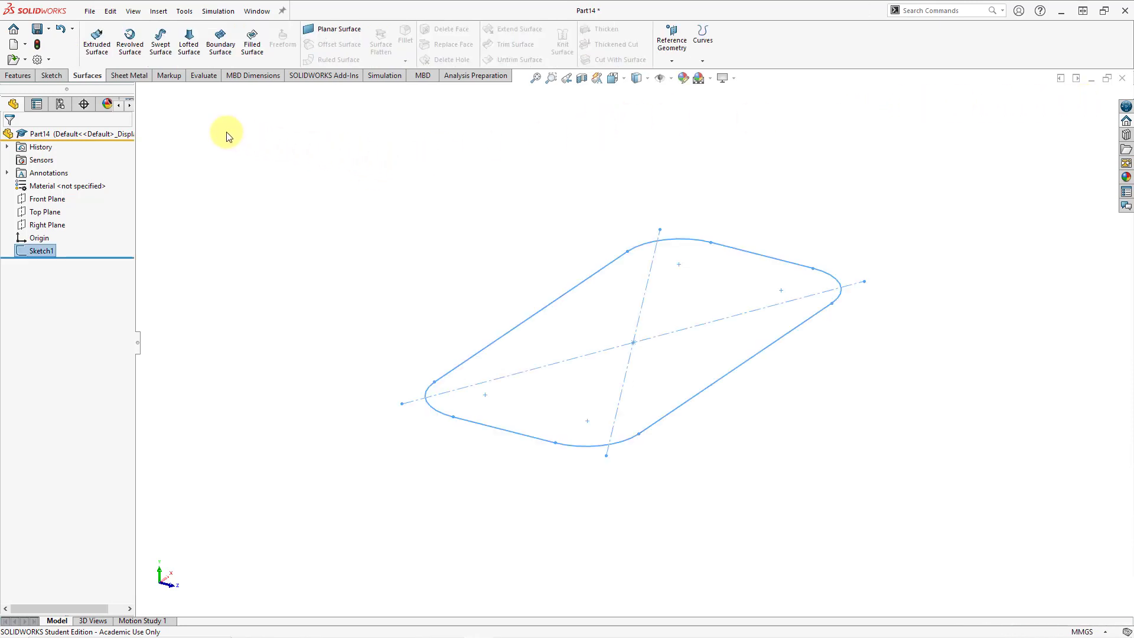
pyautogui.click(50, 77)
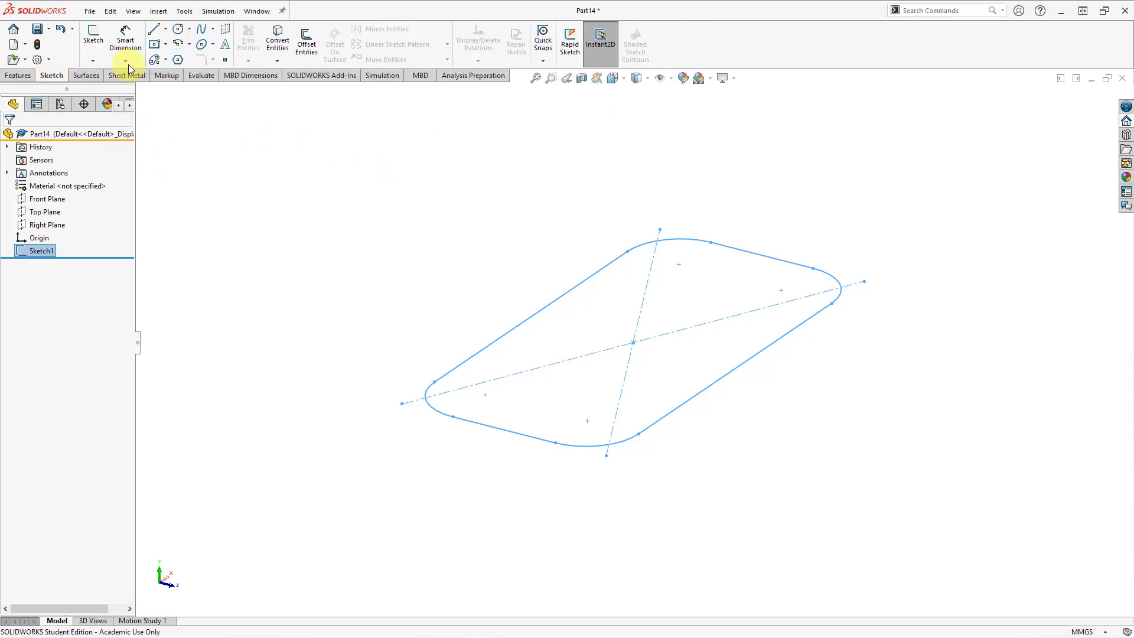
pyautogui.click(672, 79)
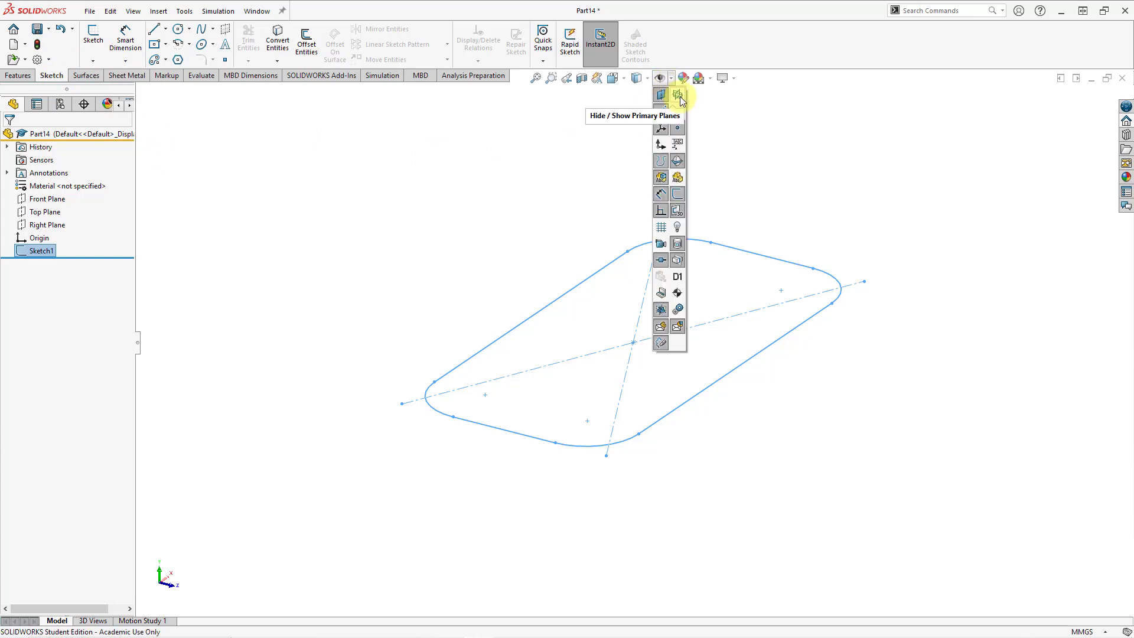
pyautogui.click(679, 96)
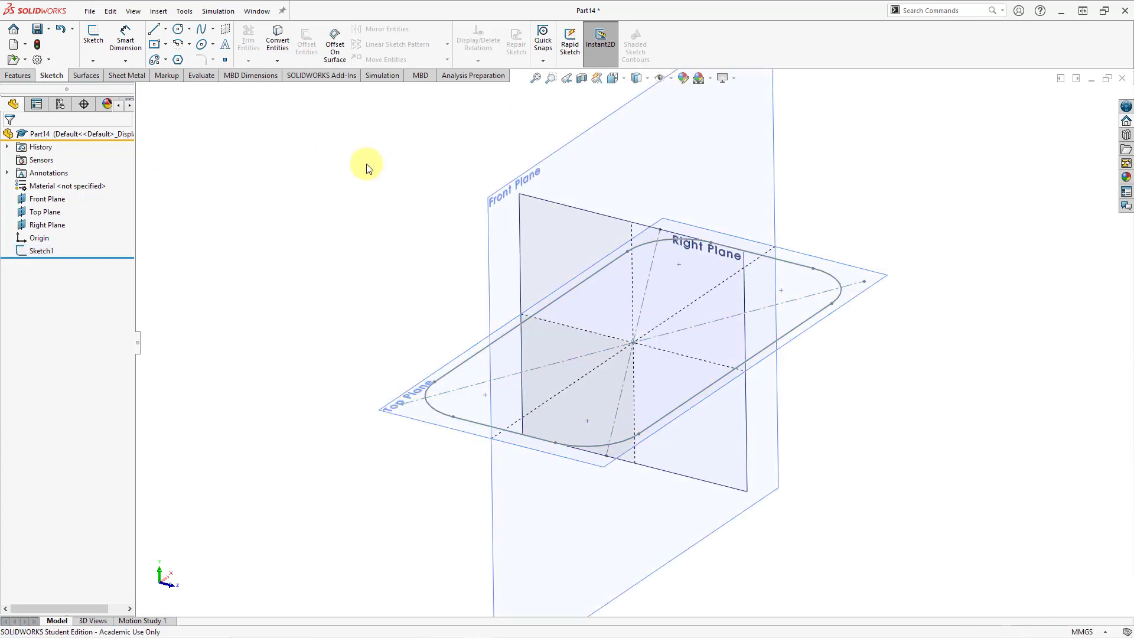
# Start Sketch2 on a vertical plane and zoom in on the profile
pyautogui.click(92, 36)
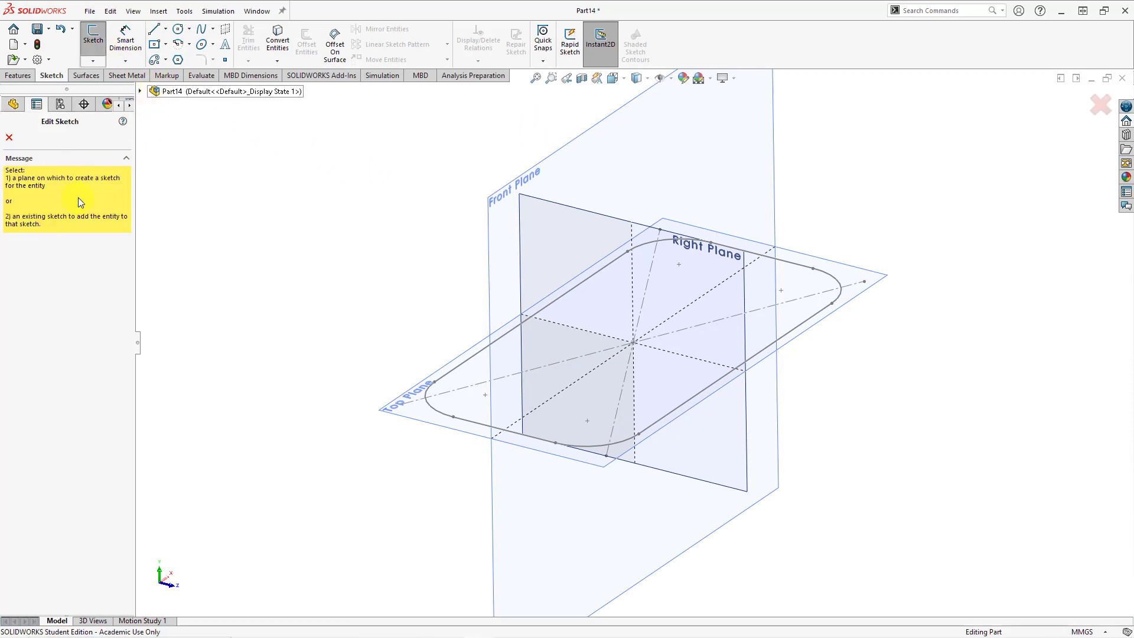
pyautogui.click(576, 207)
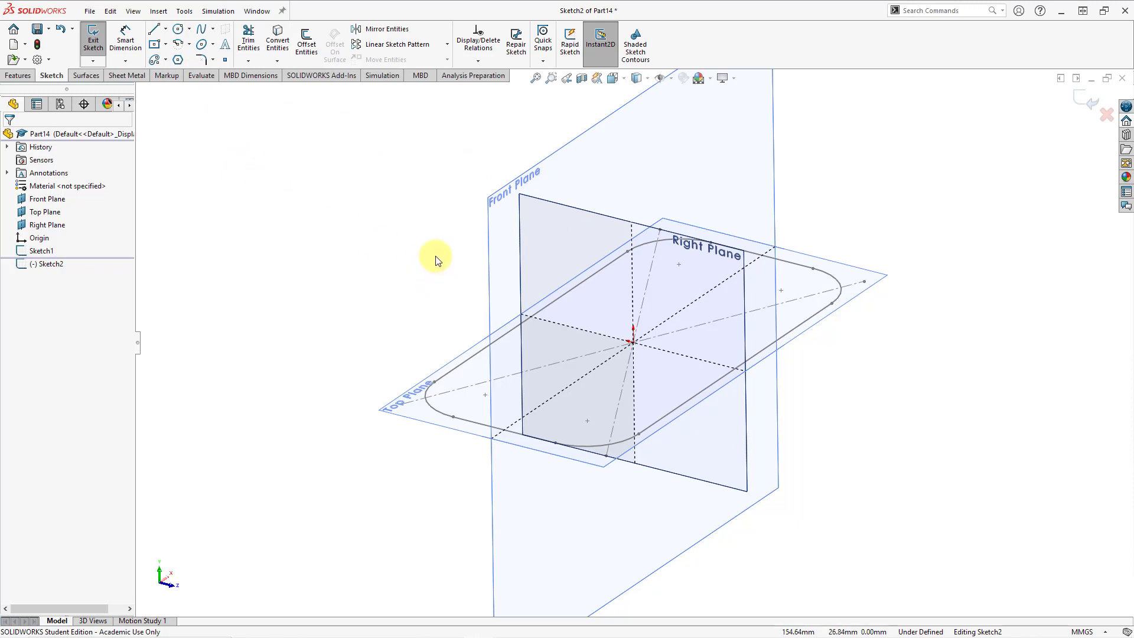
pyautogui.scroll(-5, 750, 371)
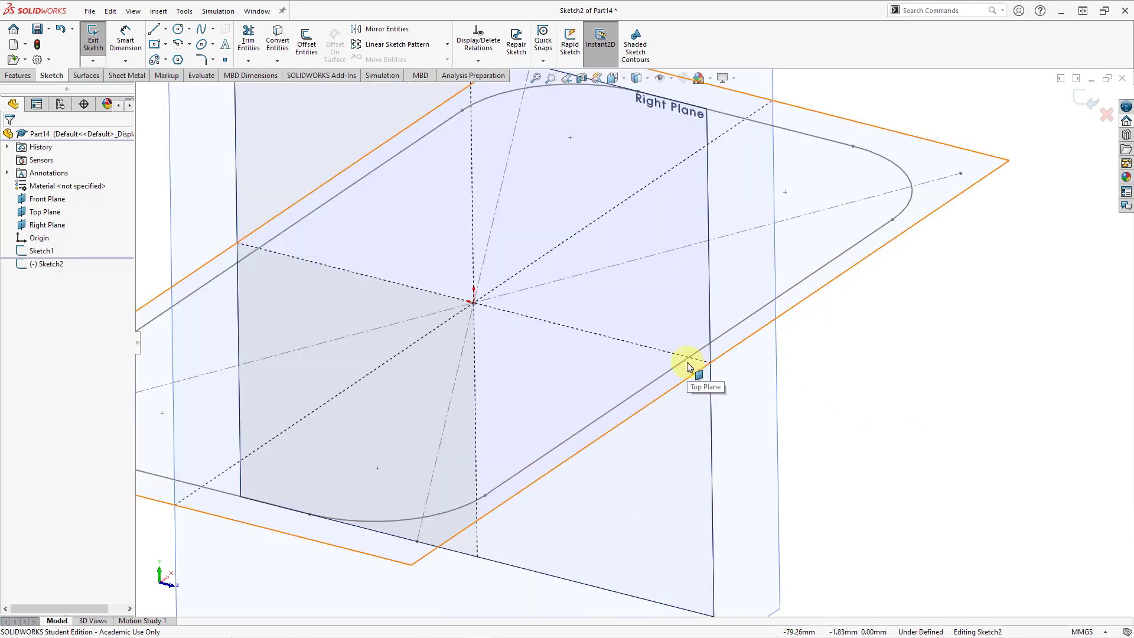
# Place sketch points near the rounded rectangle's straight edge
pyautogui.click(226, 61)
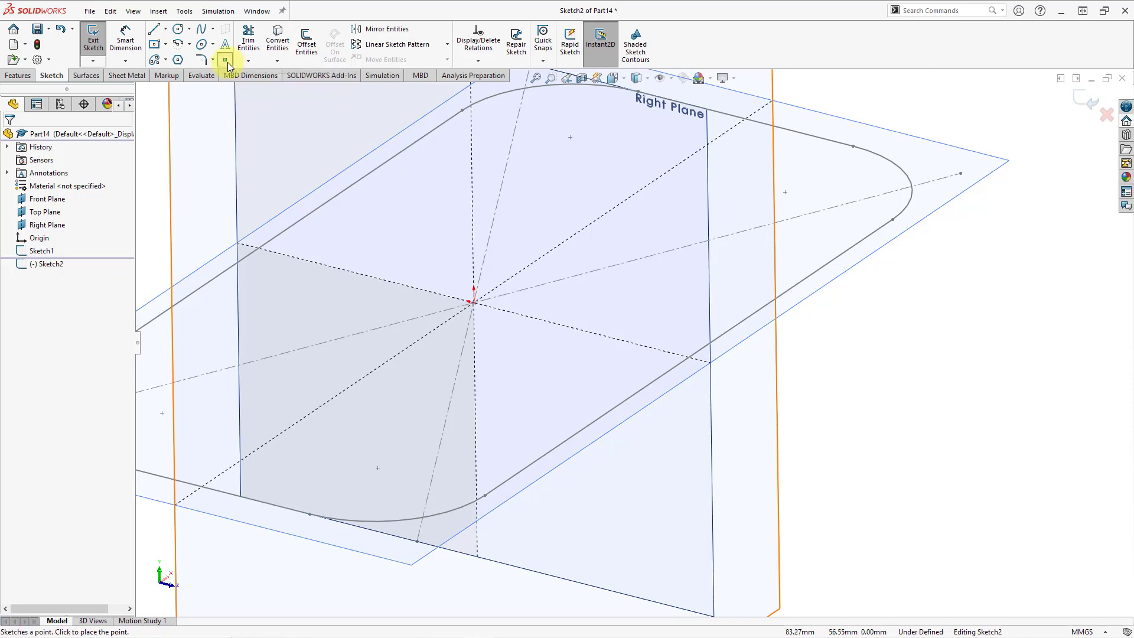
pyautogui.click(682, 362)
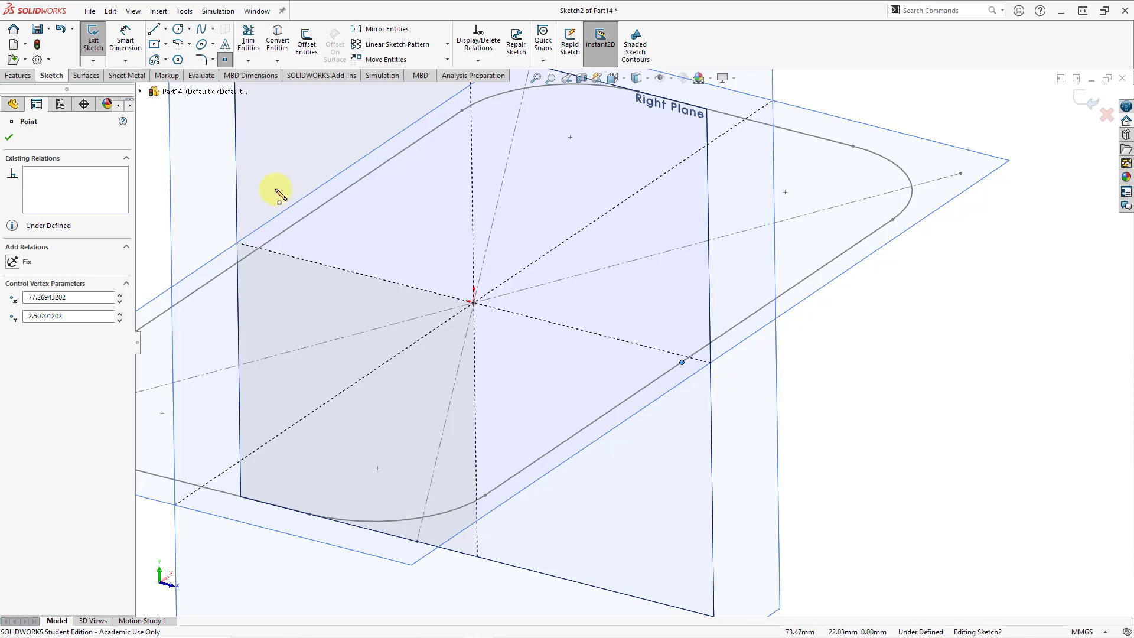
pyautogui.rightClick(272, 192)
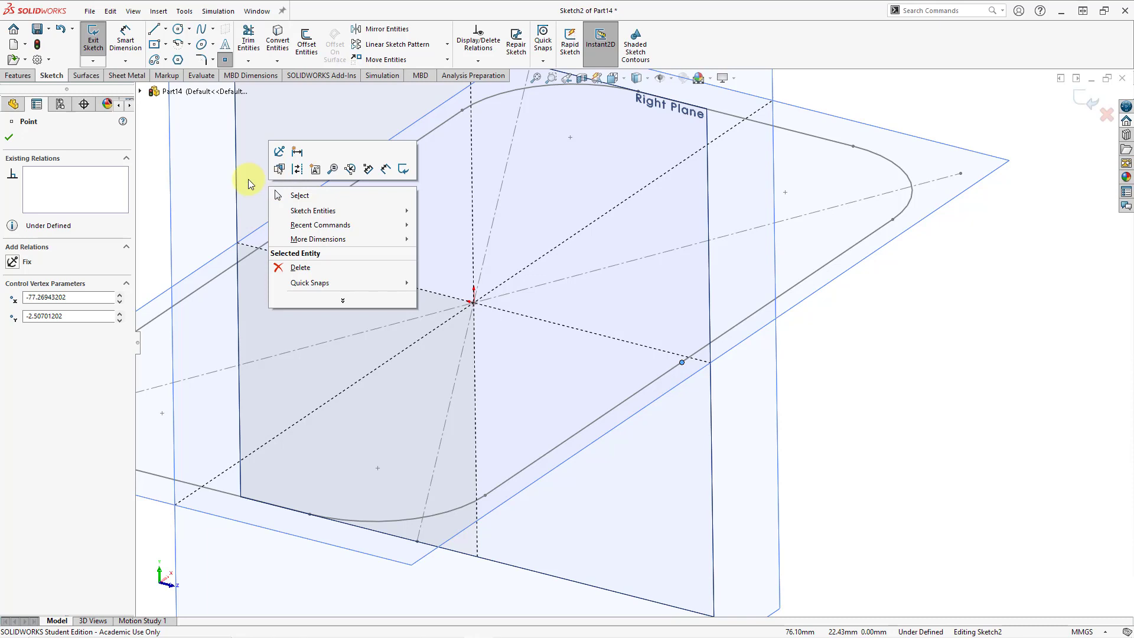
pyautogui.click(248, 179)
pyautogui.click(8, 140)
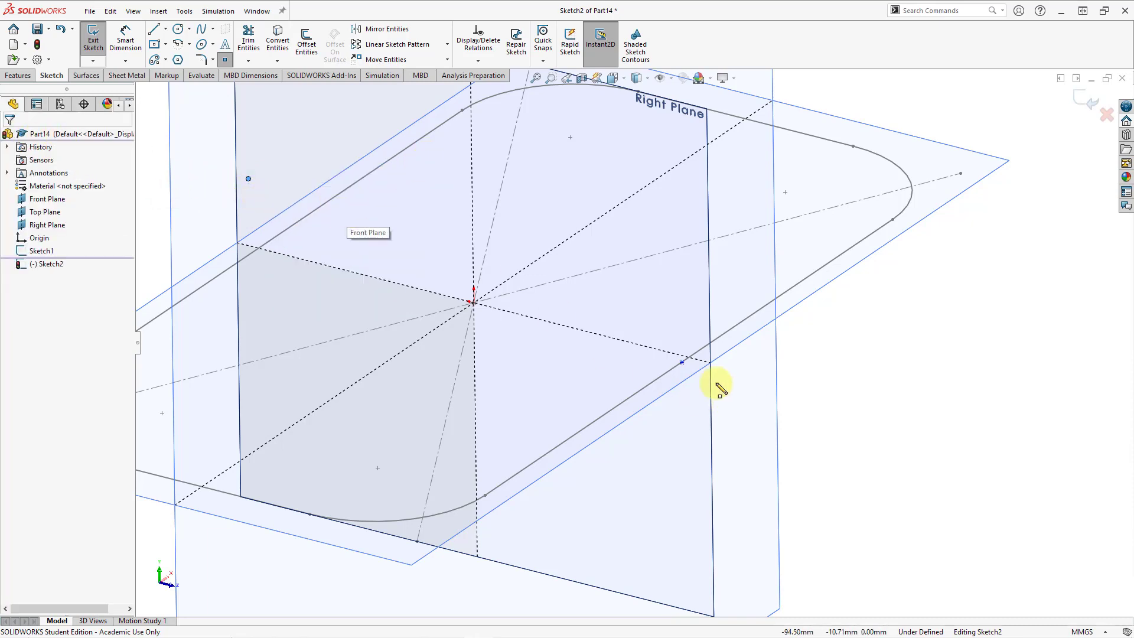
pyautogui.scroll(-4, 684, 362)
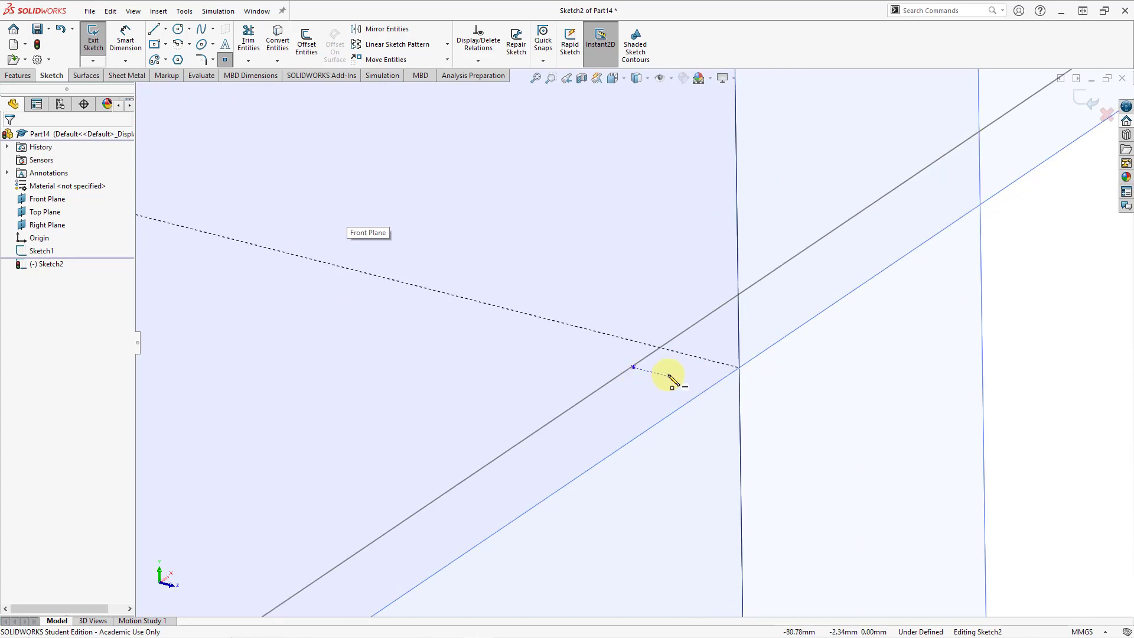
pyautogui.click(484, 59)
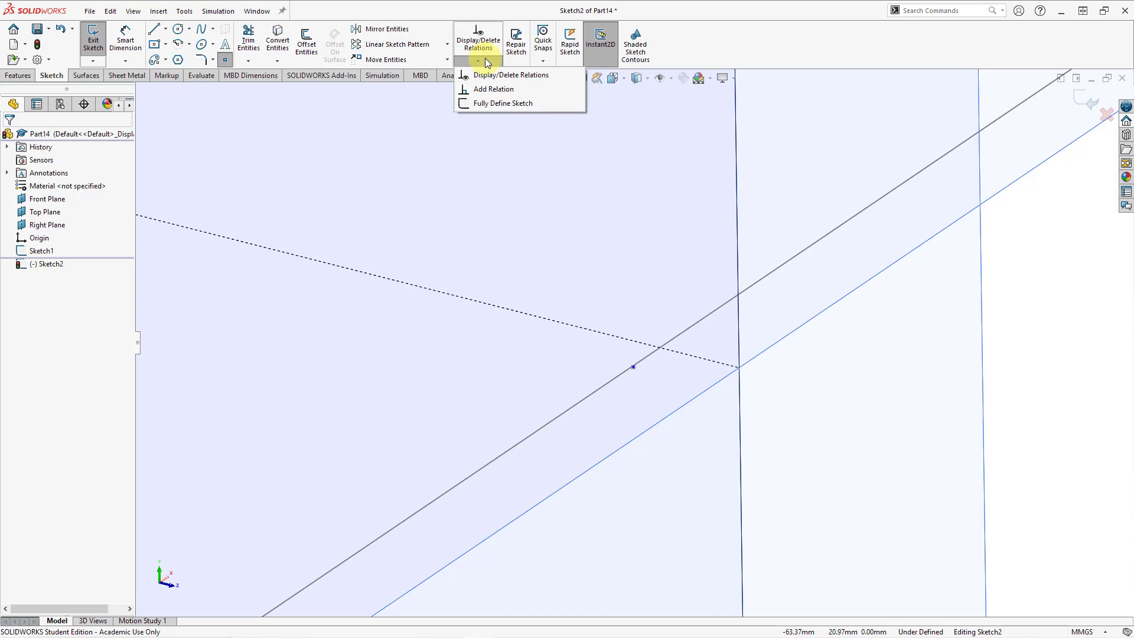
# Add a Pierce relation between Point1 and Line3@Sketch1
pyautogui.click(489, 93)
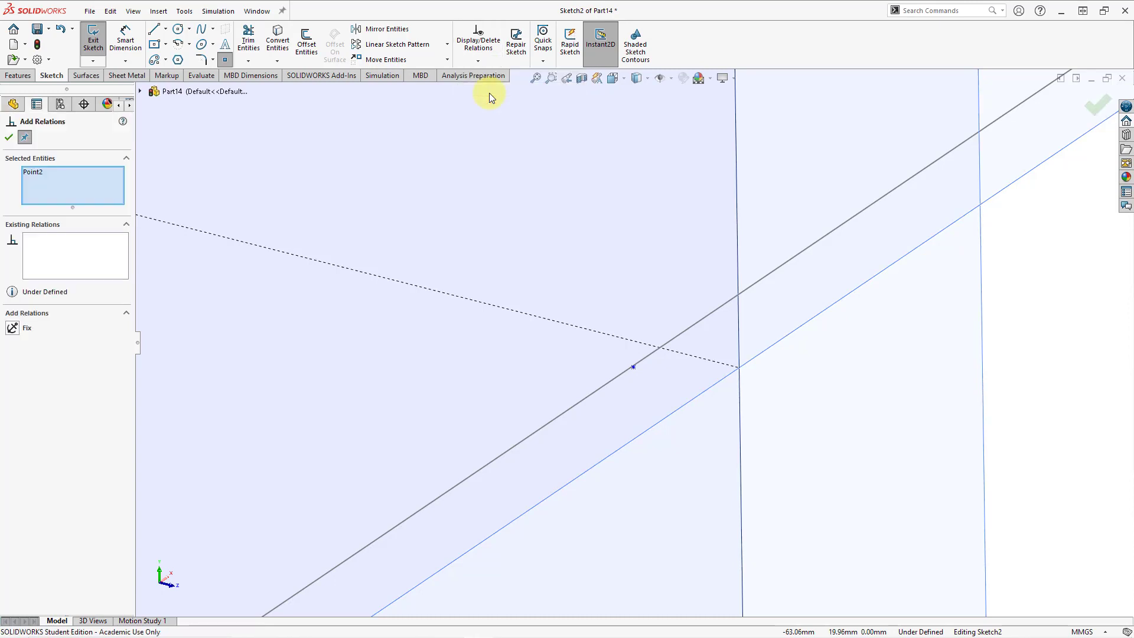
pyautogui.click(681, 335)
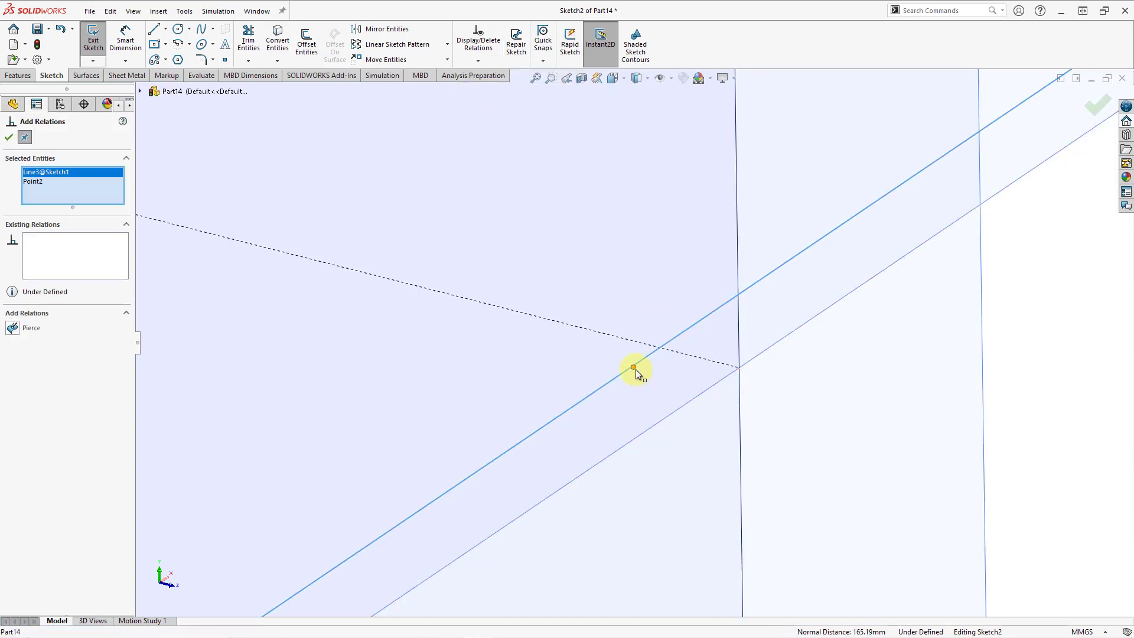
pyautogui.click(634, 368)
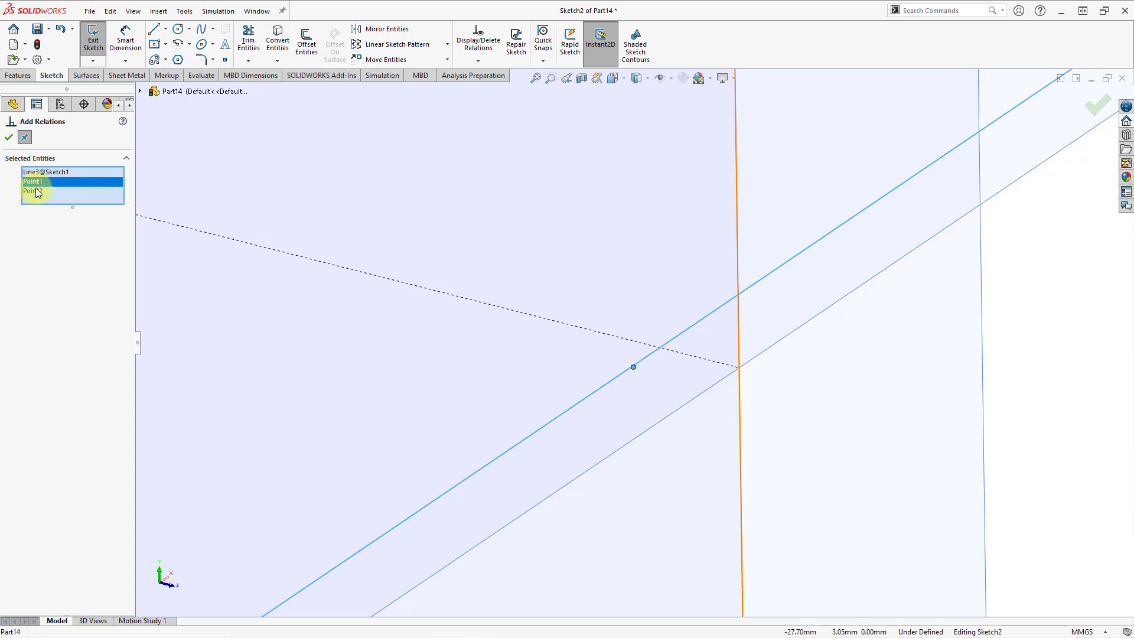
pyautogui.rightClick(200, 193)
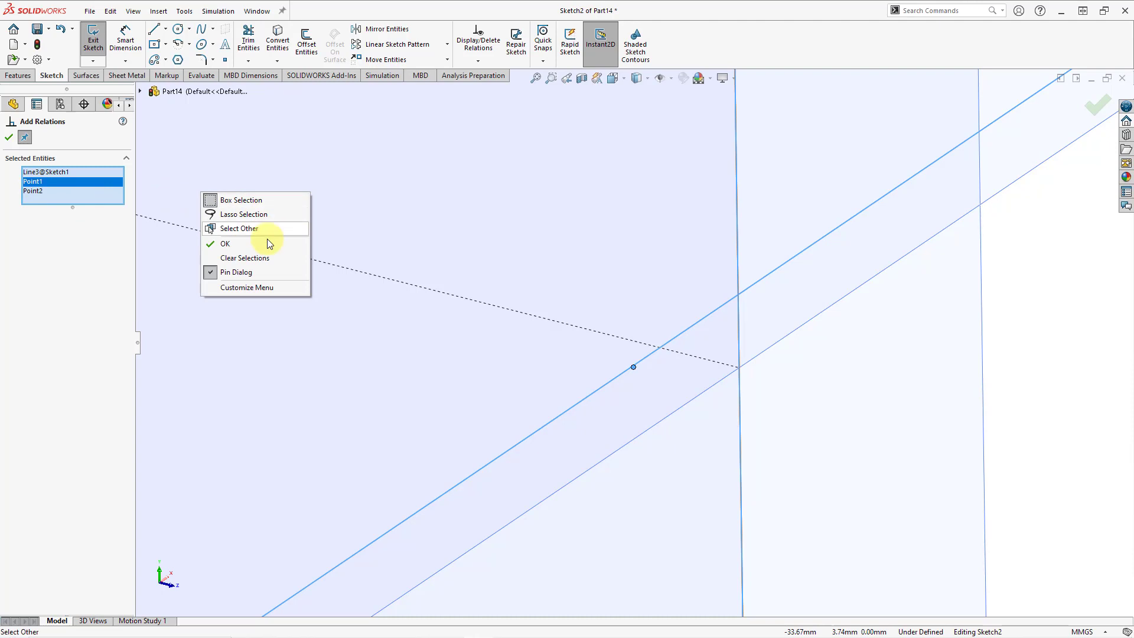
pyautogui.click(273, 261)
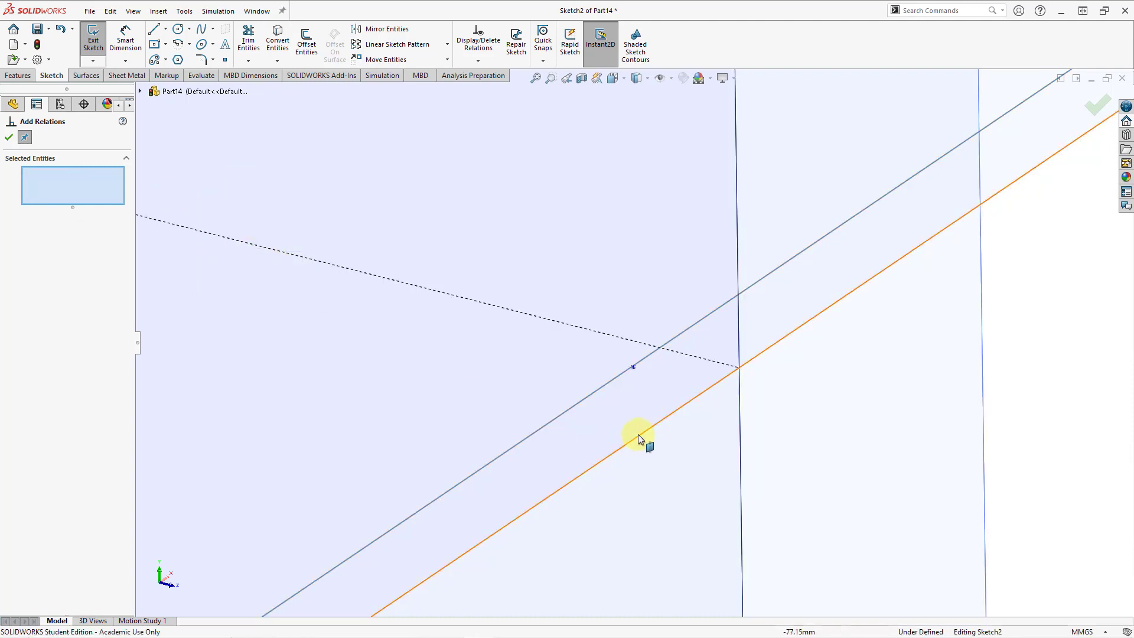
pyautogui.click(622, 376)
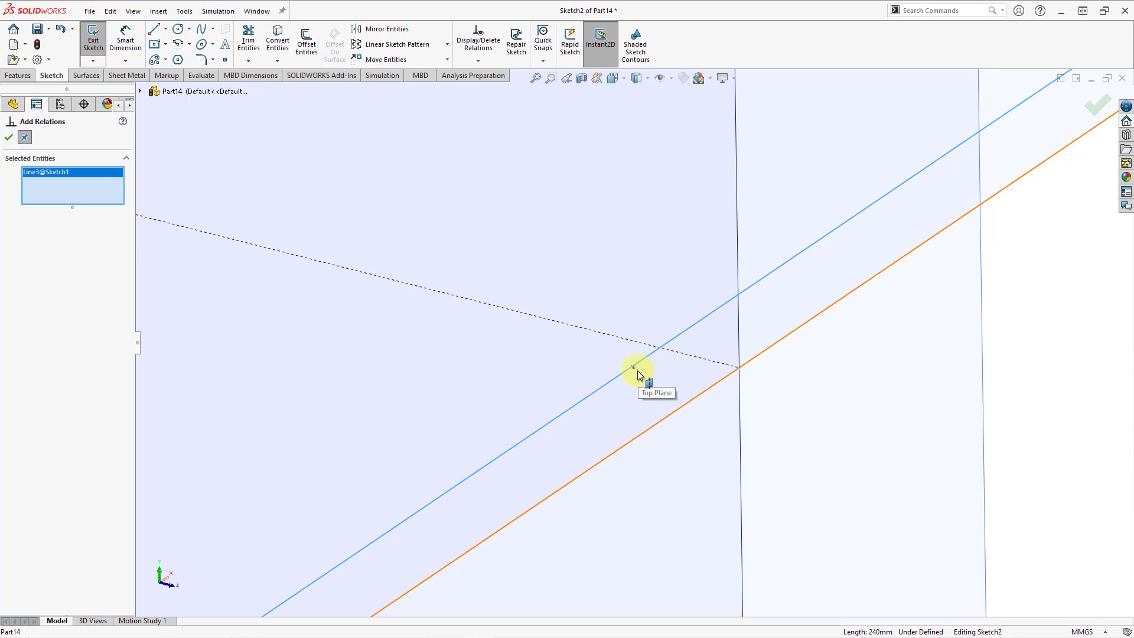
pyautogui.click(635, 370)
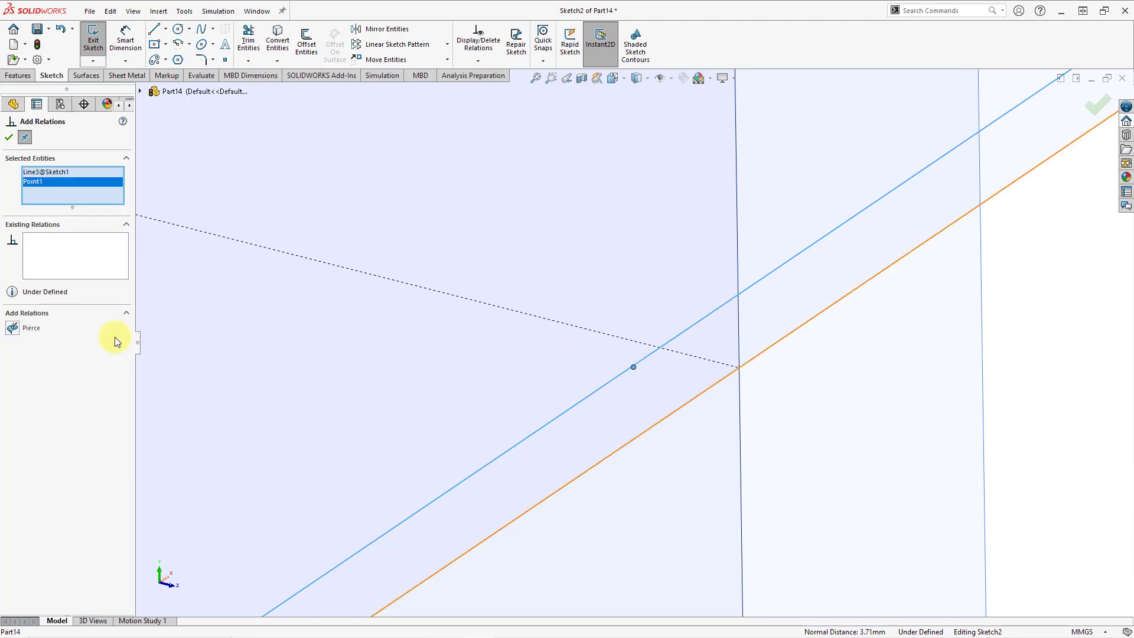
pyautogui.click(30, 329)
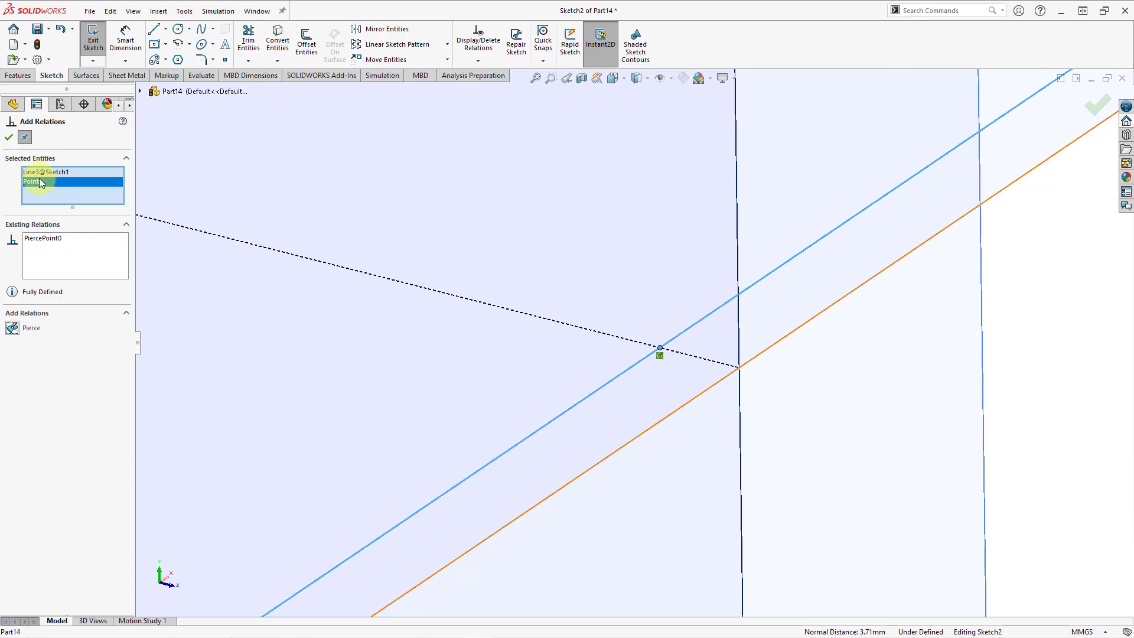
pyautogui.click(9, 138)
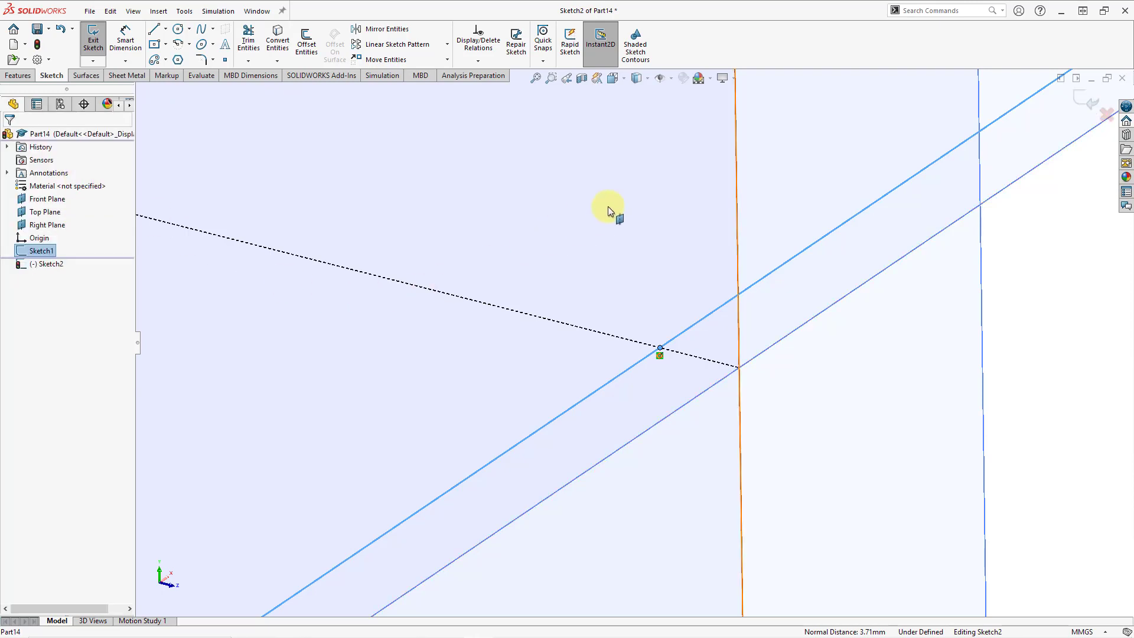
# Hide the reference planes and reorient the view to see the whole rounded sketch
pyautogui.click(672, 78)
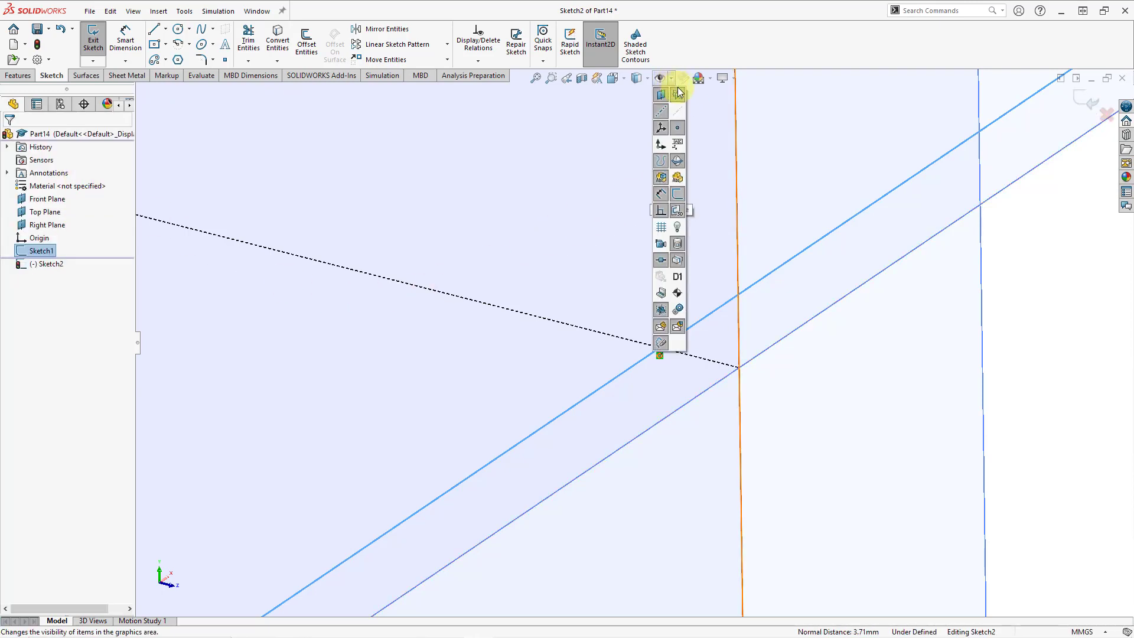
pyautogui.click(672, 83)
pyautogui.click(671, 84)
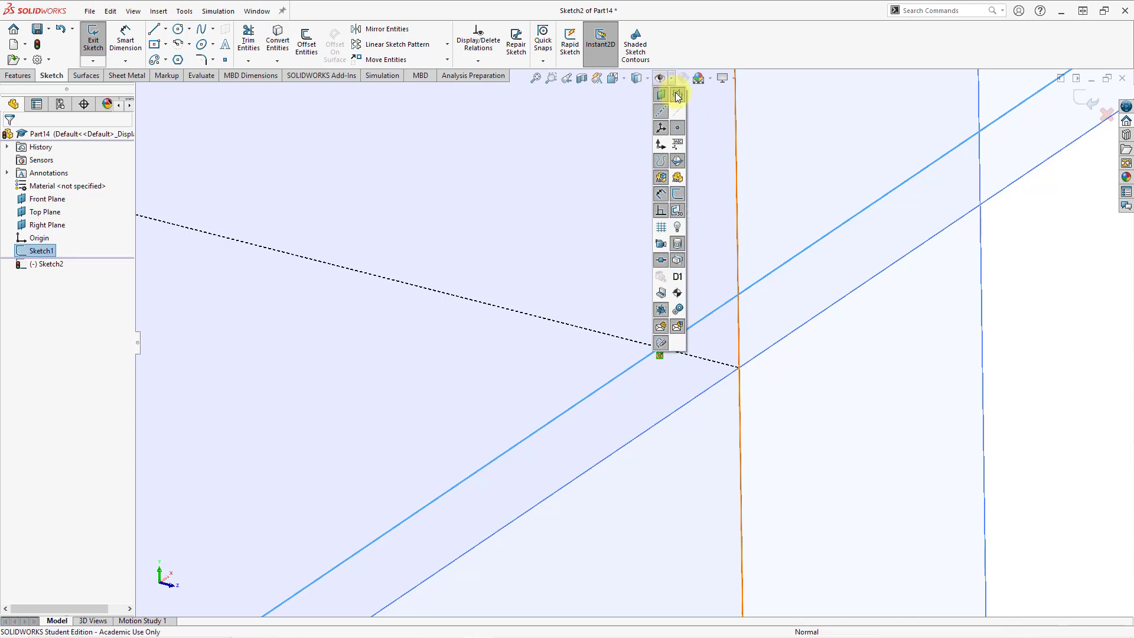
pyautogui.click(678, 94)
pyautogui.scroll(8, 715, 370)
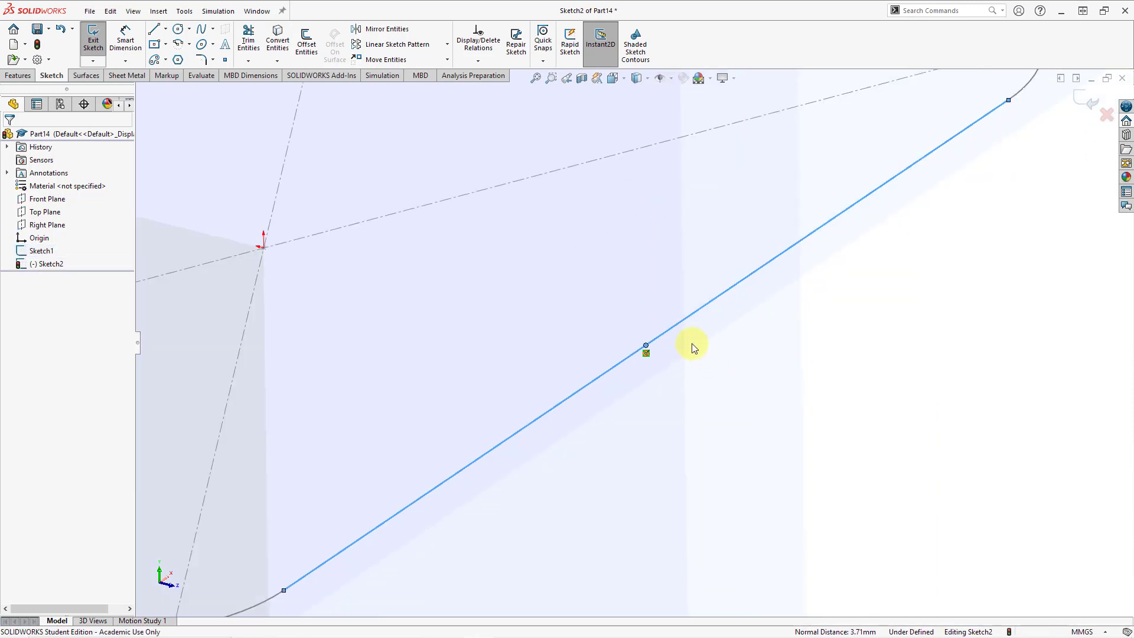
pyautogui.moveTo(722, 360)
pyautogui.mouseDown(button='middle')
pyautogui.moveTo(703, 310)
pyautogui.moveTo(726, 286)
pyautogui.moveTo(757, 289)
pyautogui.moveTo(724, 297)
pyautogui.moveTo(727, 312)
pyautogui.moveTo(725, 301)
pyautogui.mouseUp(button='middle')
pyautogui.click(707, 194)
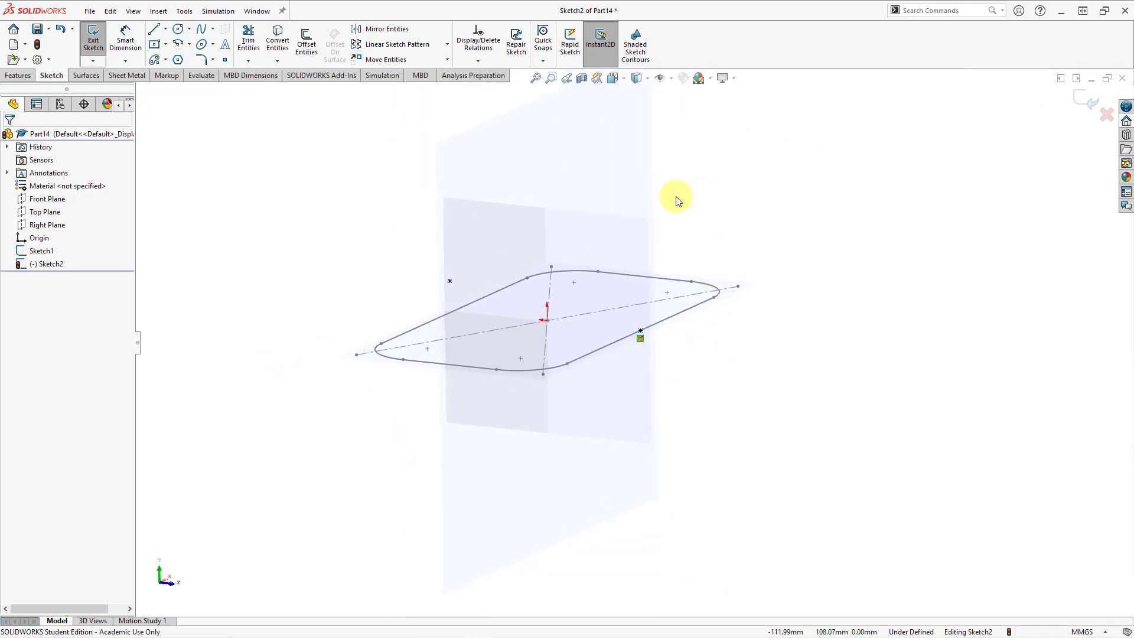
# Draw a vertical centerline through the pierced point on the rectangle's edge
pyautogui.click(166, 34)
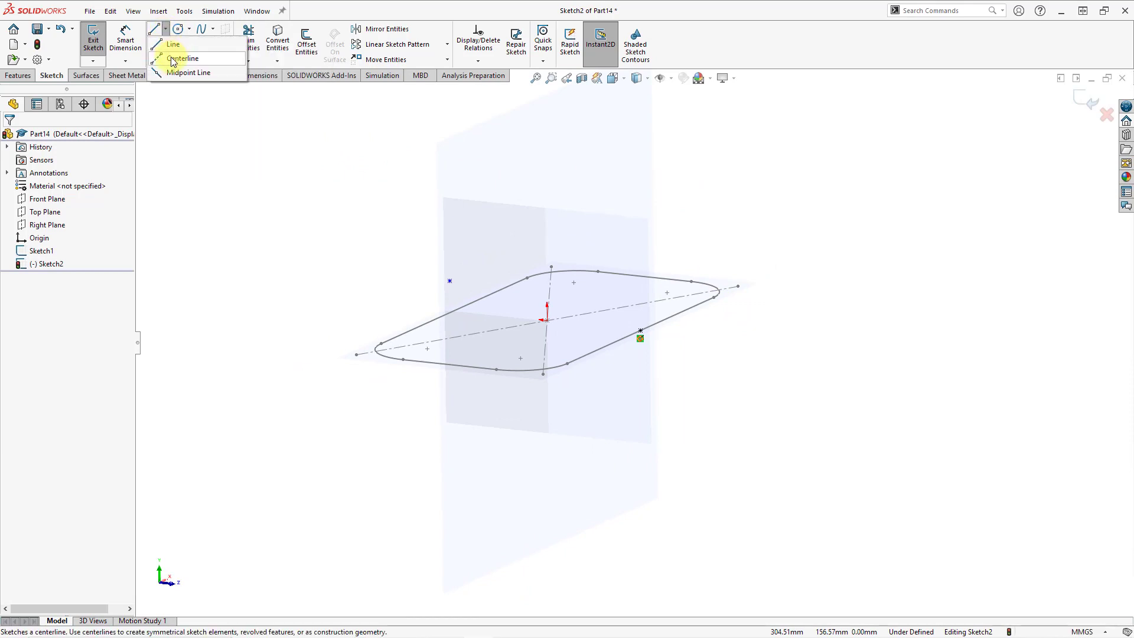
pyautogui.click(173, 59)
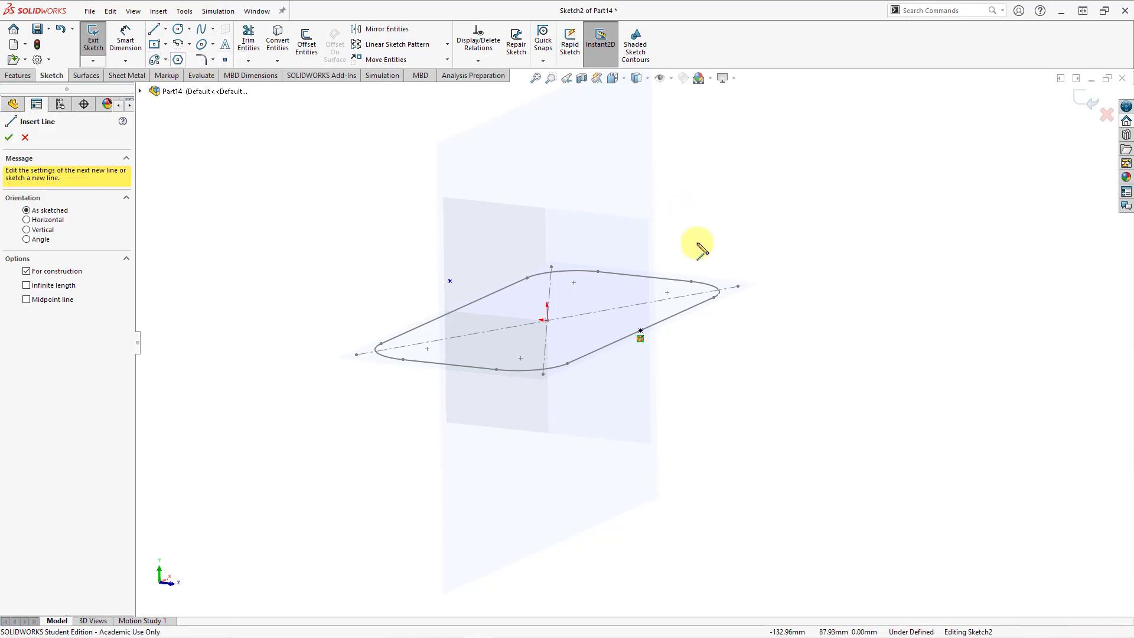
pyautogui.click(641, 252)
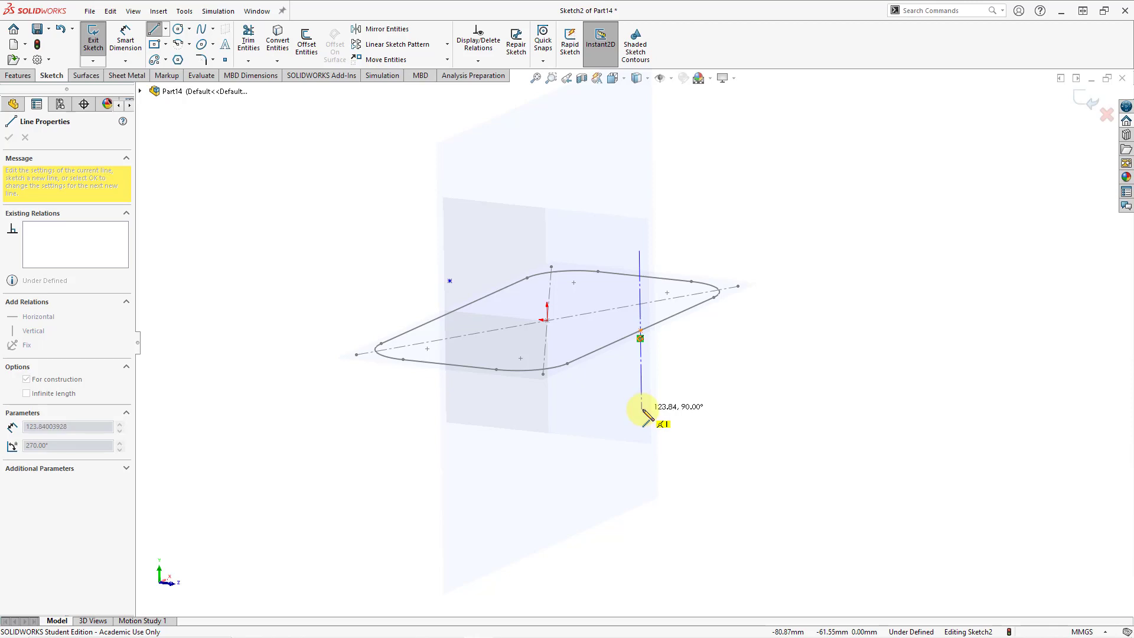
pyautogui.click(642, 409)
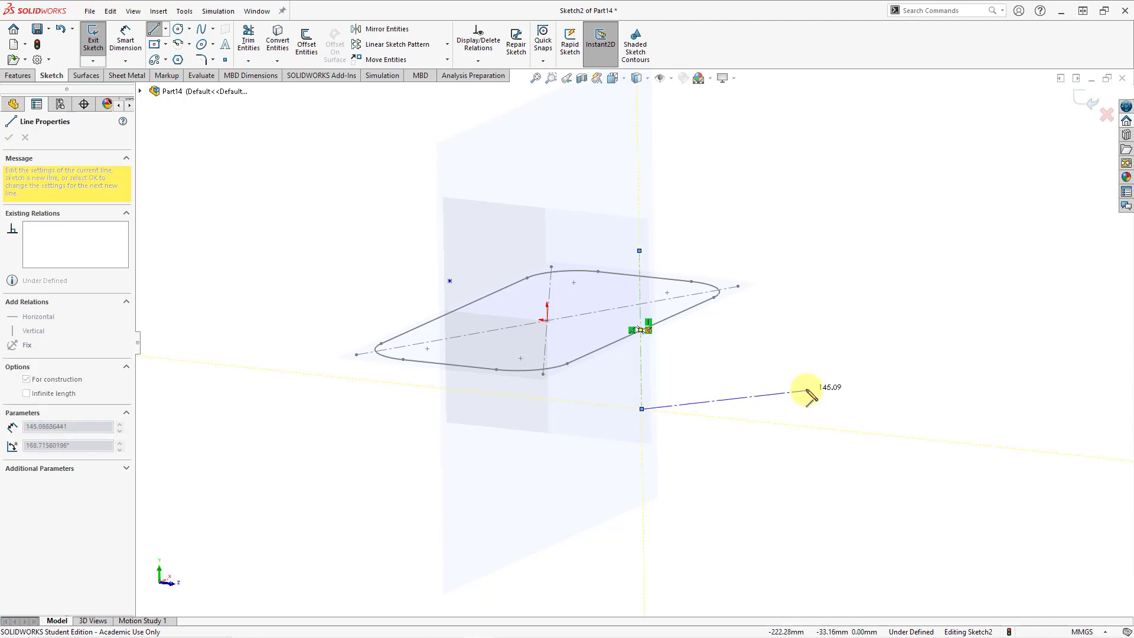
pyautogui.click(801, 344)
pyautogui.press('Escape')
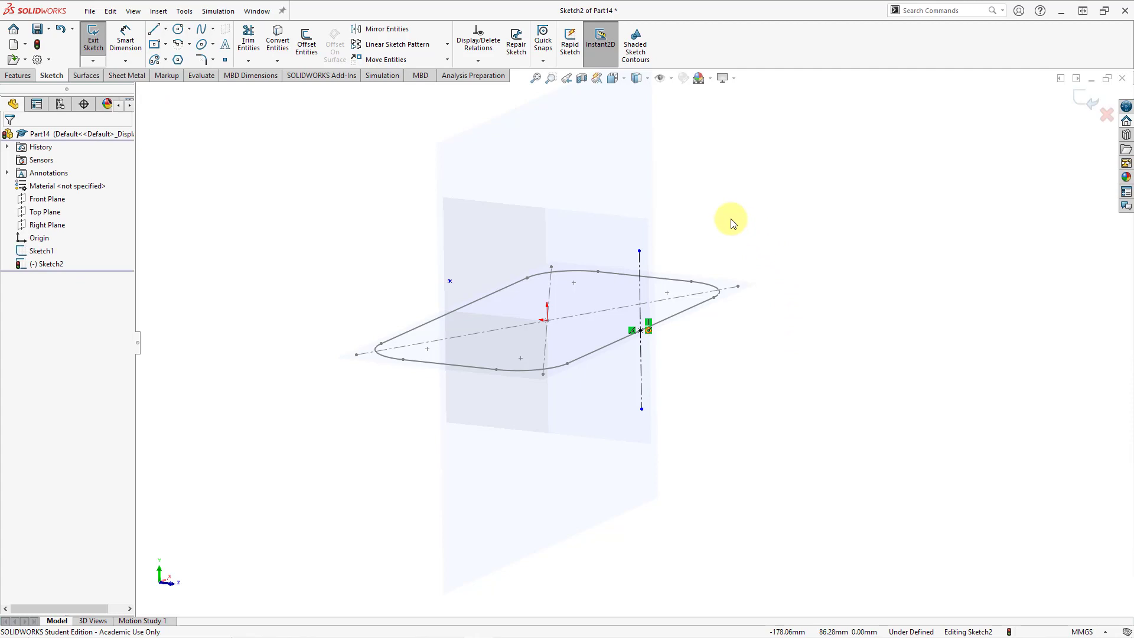
pyautogui.scroll(-4, 618, 310)
pyautogui.scroll(-3, 618, 309)
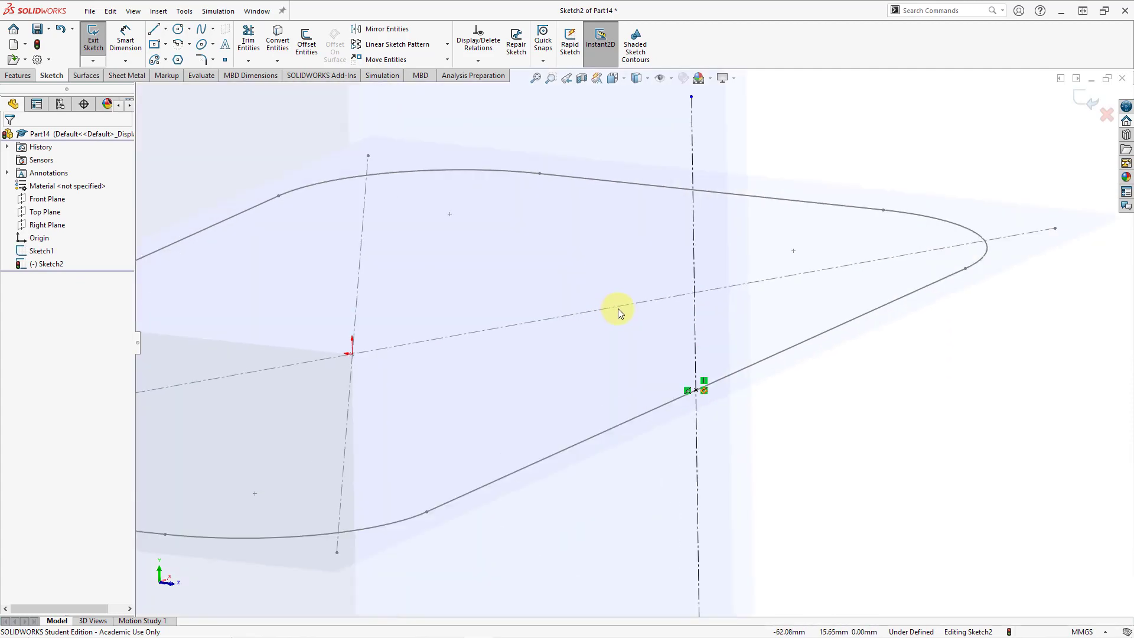
pyautogui.scroll(3, 617, 308)
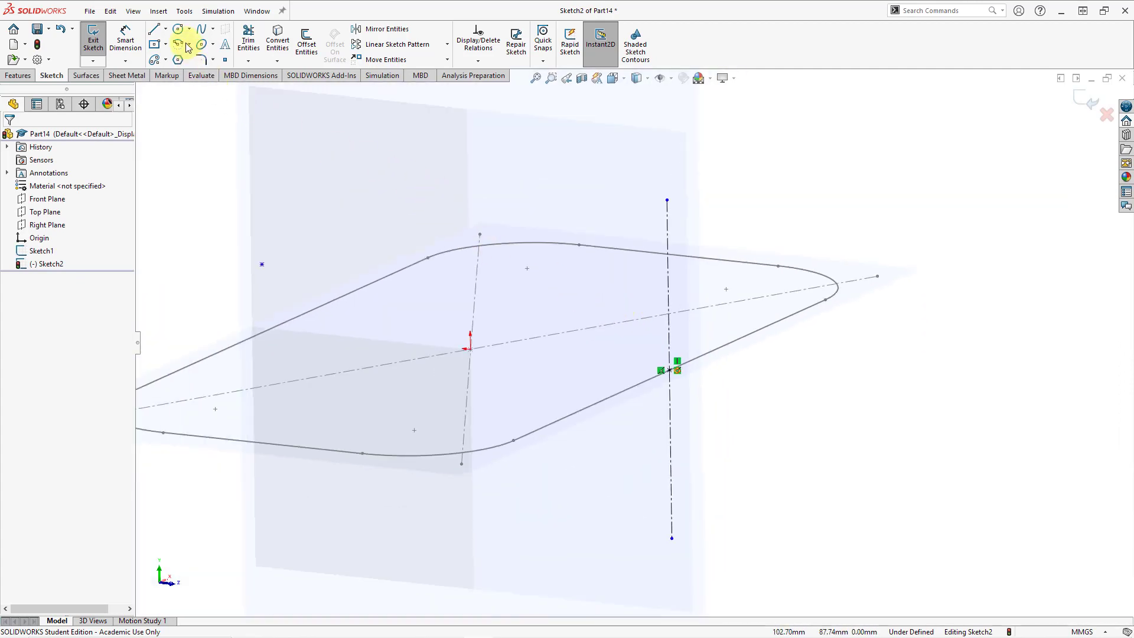
# Draw a horizontal centerline across the vertical one at the pierced point, then zoom to fit
pyautogui.click(165, 28)
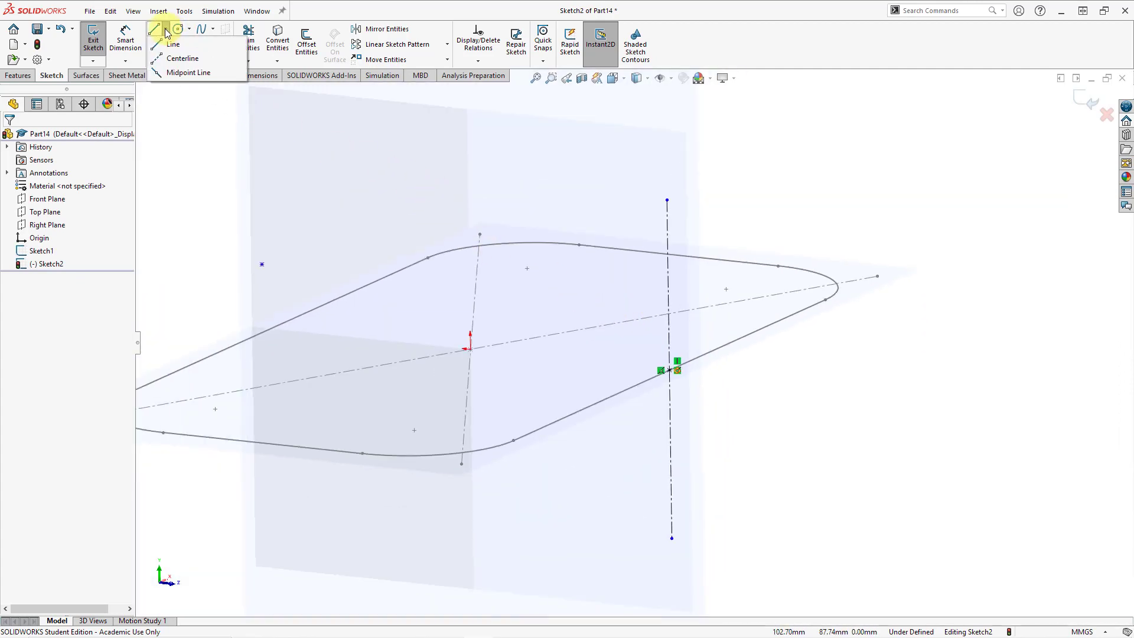
pyautogui.click(183, 58)
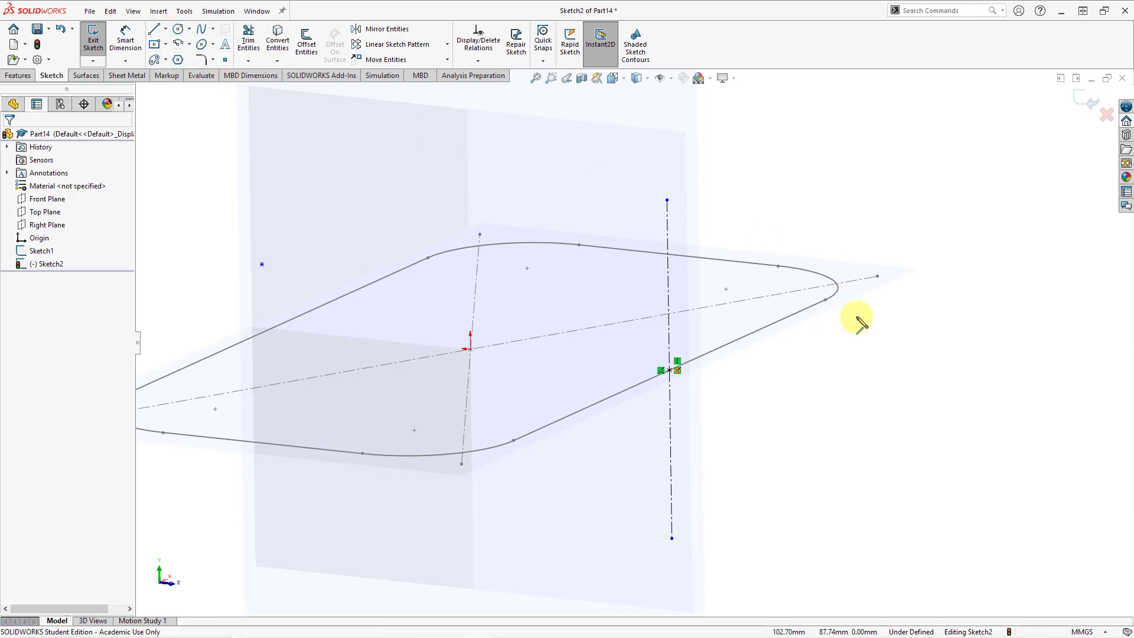
pyautogui.click(786, 383)
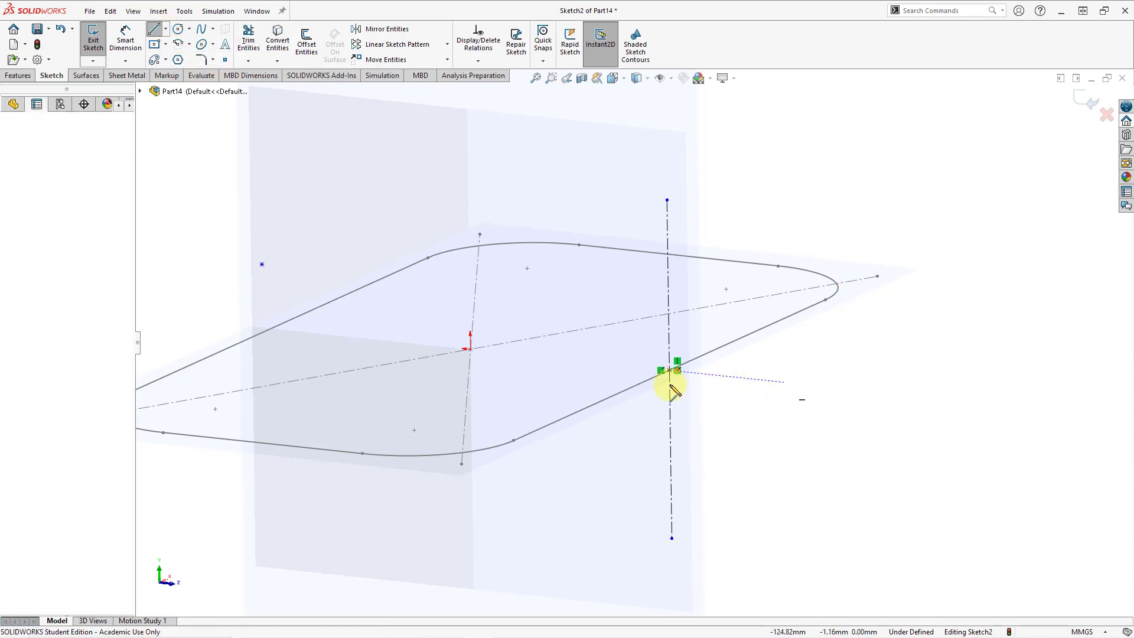
pyautogui.click(557, 359)
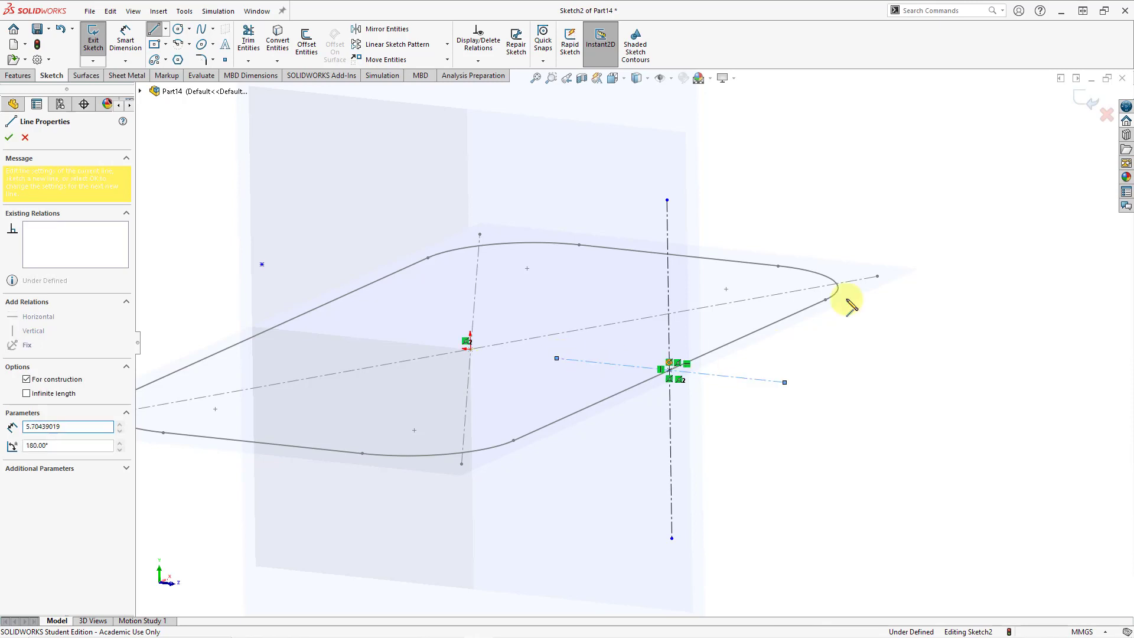
pyautogui.press('Escape')
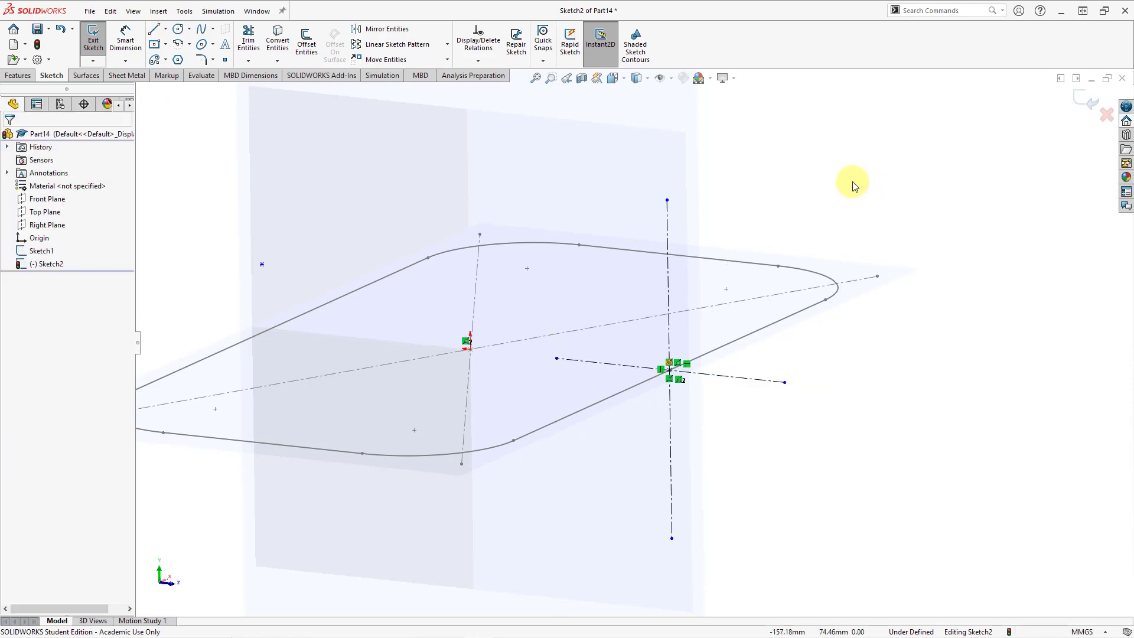
pyautogui.press('f')
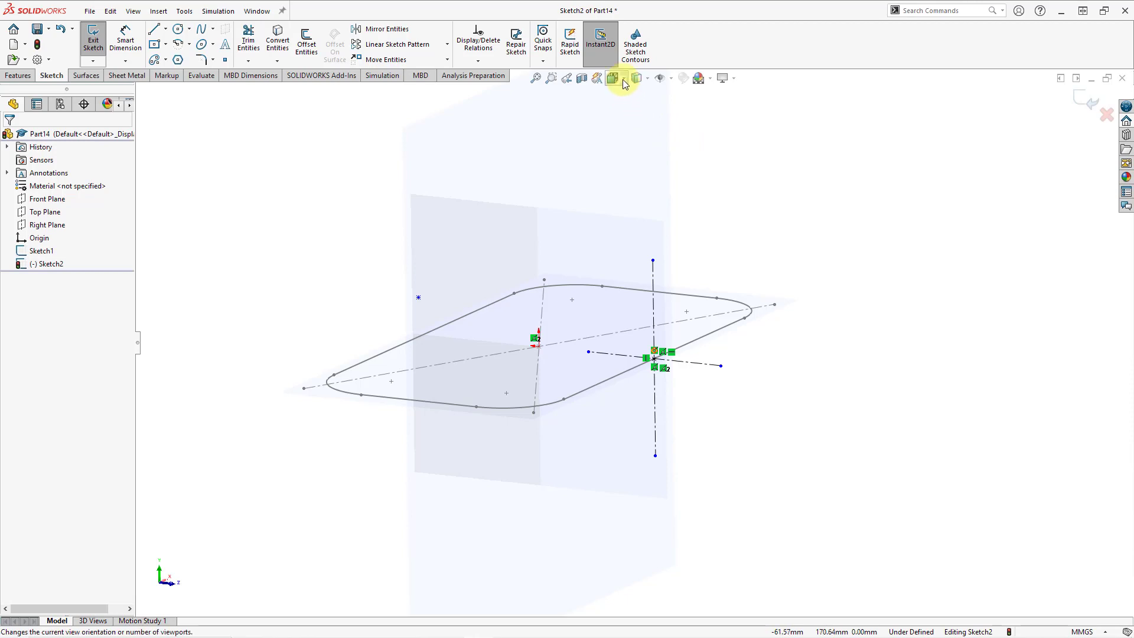
# Switch to the Left view and zoom in on the crossing centerlines
pyautogui.press('f')
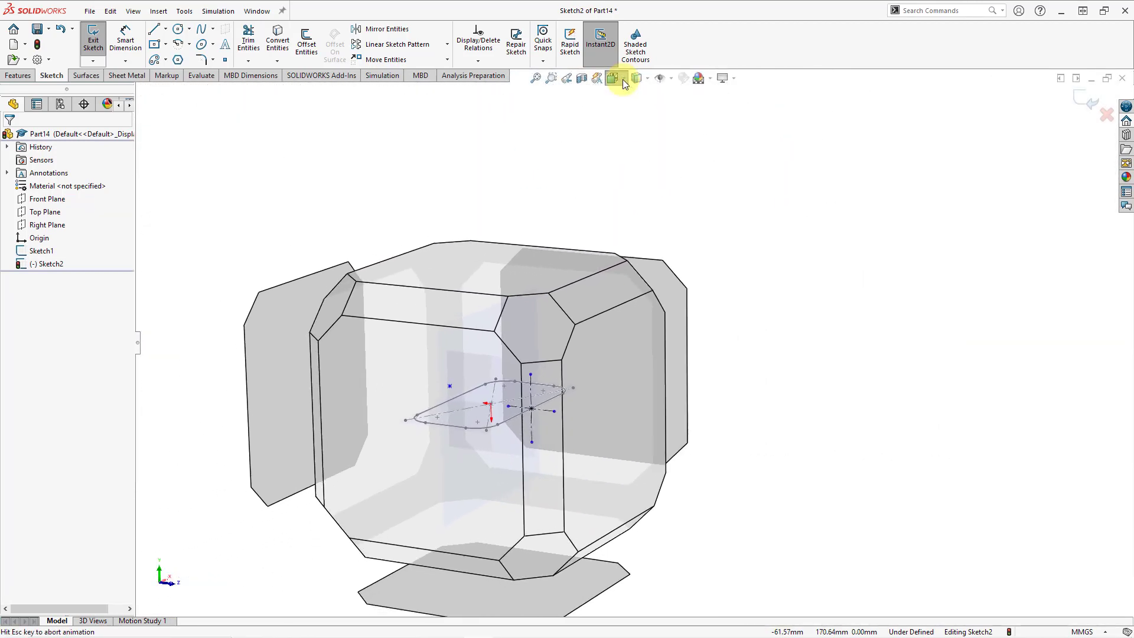
pyautogui.moveTo(476, 321)
pyautogui.click(427, 363)
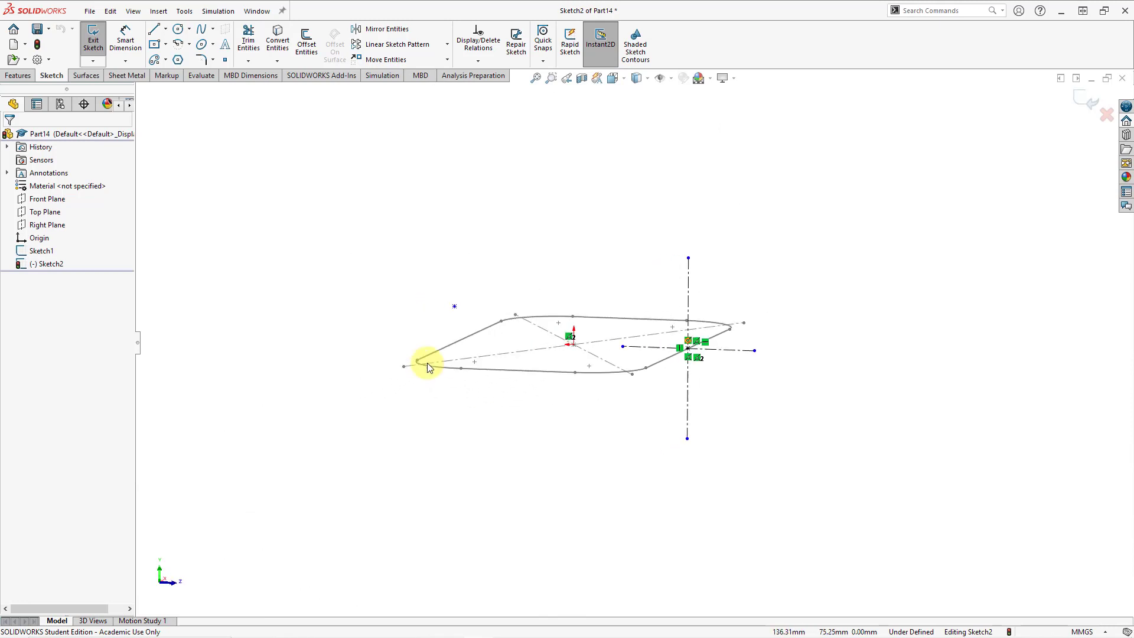
pyautogui.scroll(-4, 617, 366)
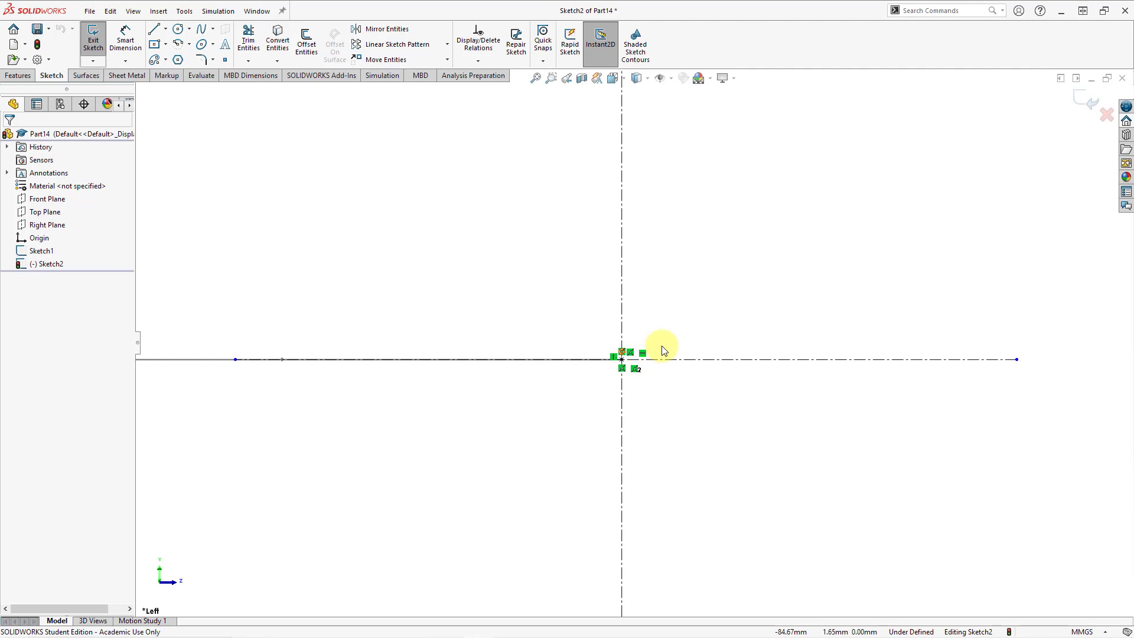
# Draw the I-beam's top edge, right flange end, flange underside and right web side
pyautogui.click(155, 31)
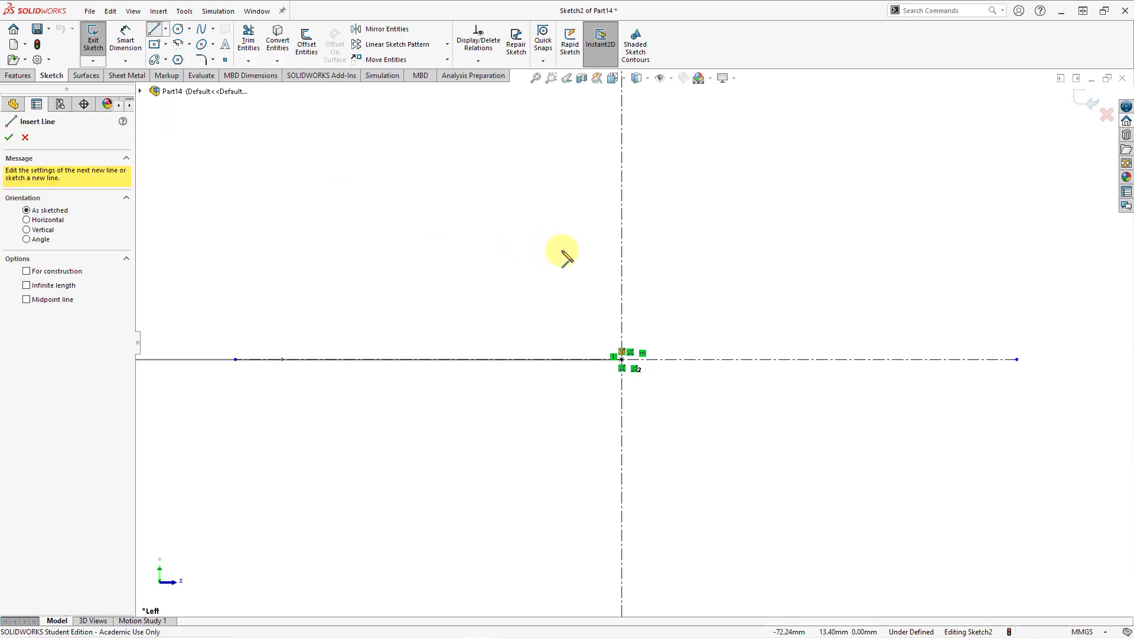
pyautogui.click(517, 242)
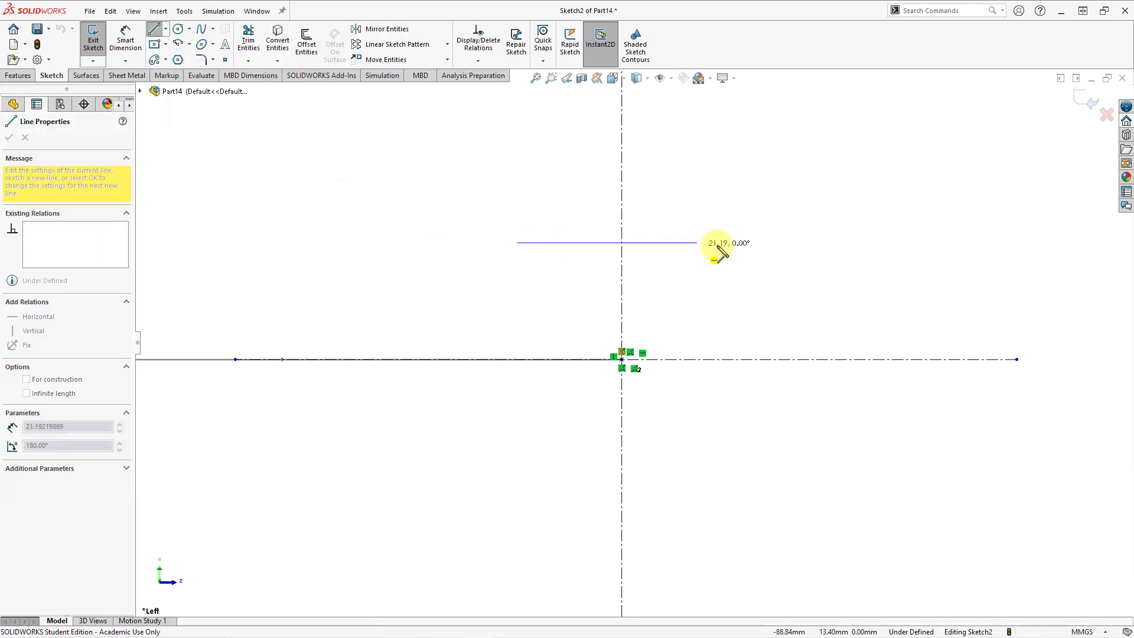
pyautogui.click(737, 242)
pyautogui.click(736, 278)
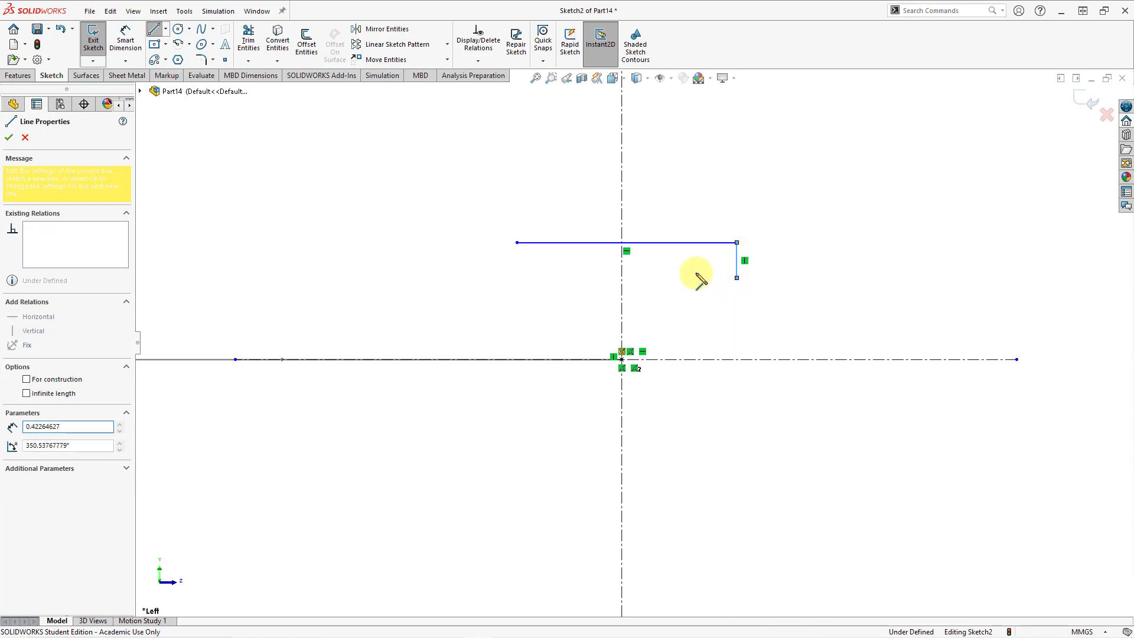
pyautogui.click(655, 278)
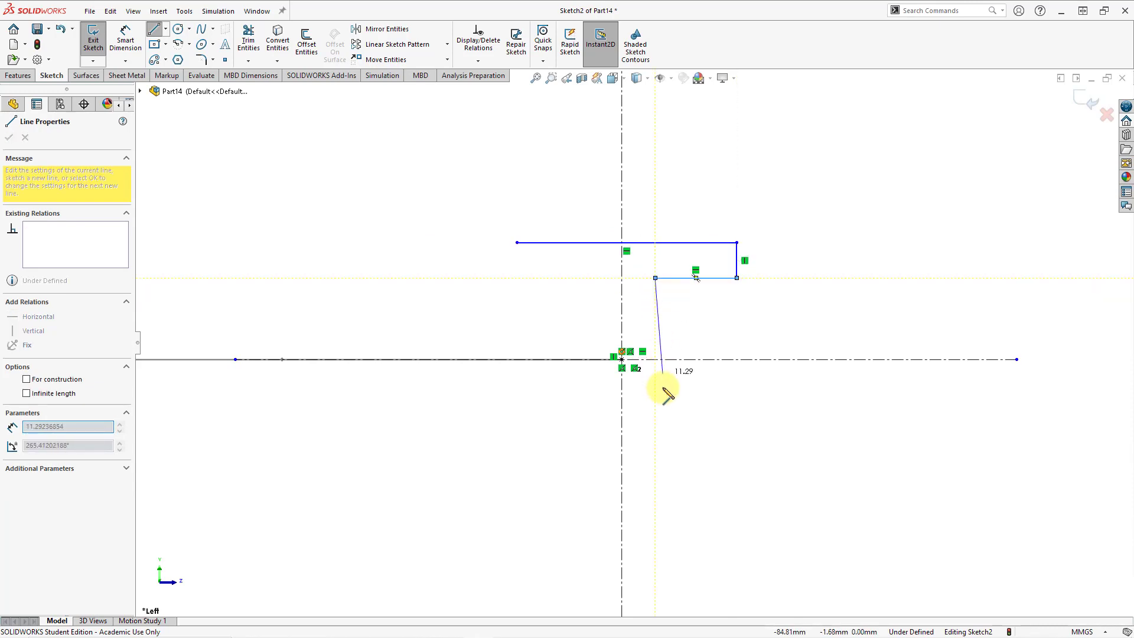
pyautogui.click(655, 425)
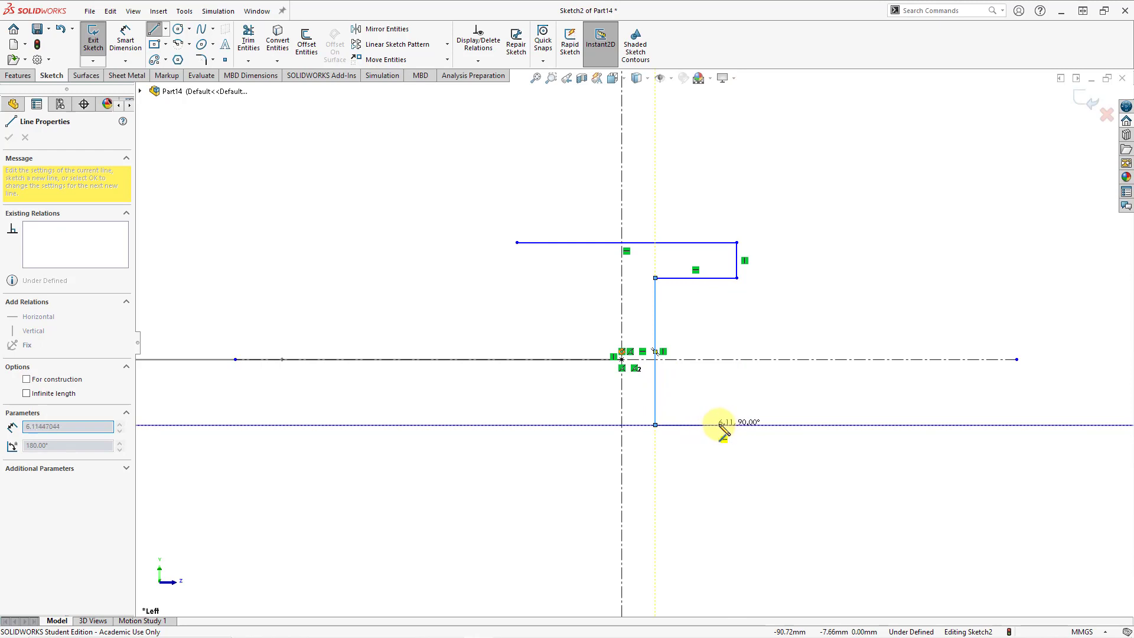
# Continue the outline around the bottom flange and left web, stopping short of the top-left corner
pyautogui.click(736, 425)
pyautogui.click(737, 463)
pyautogui.click(517, 463)
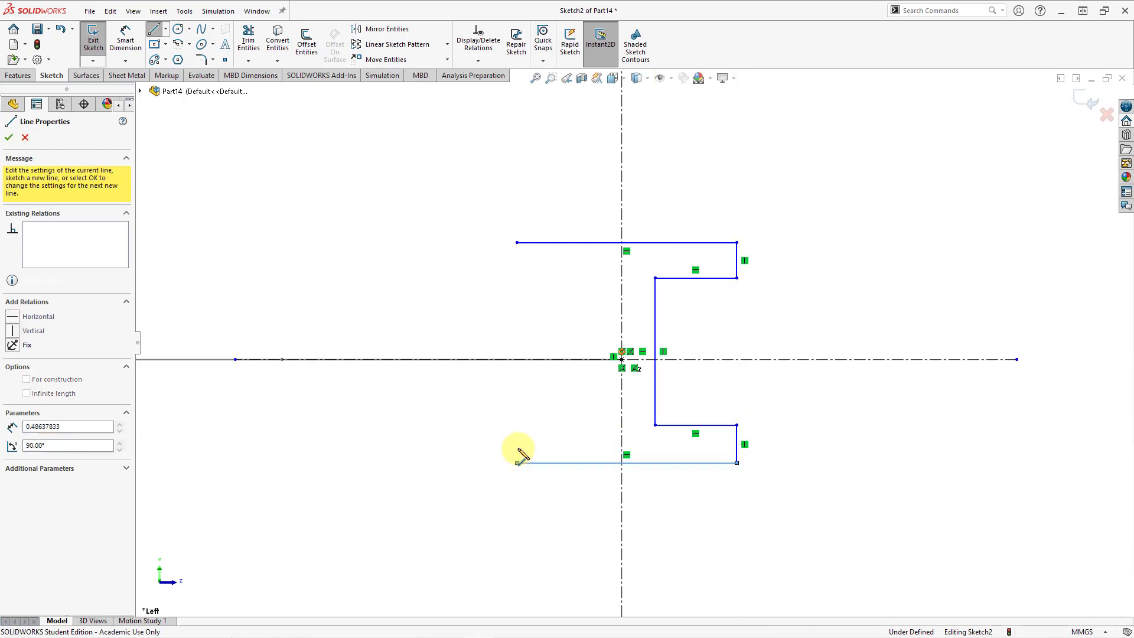
pyautogui.click(518, 425)
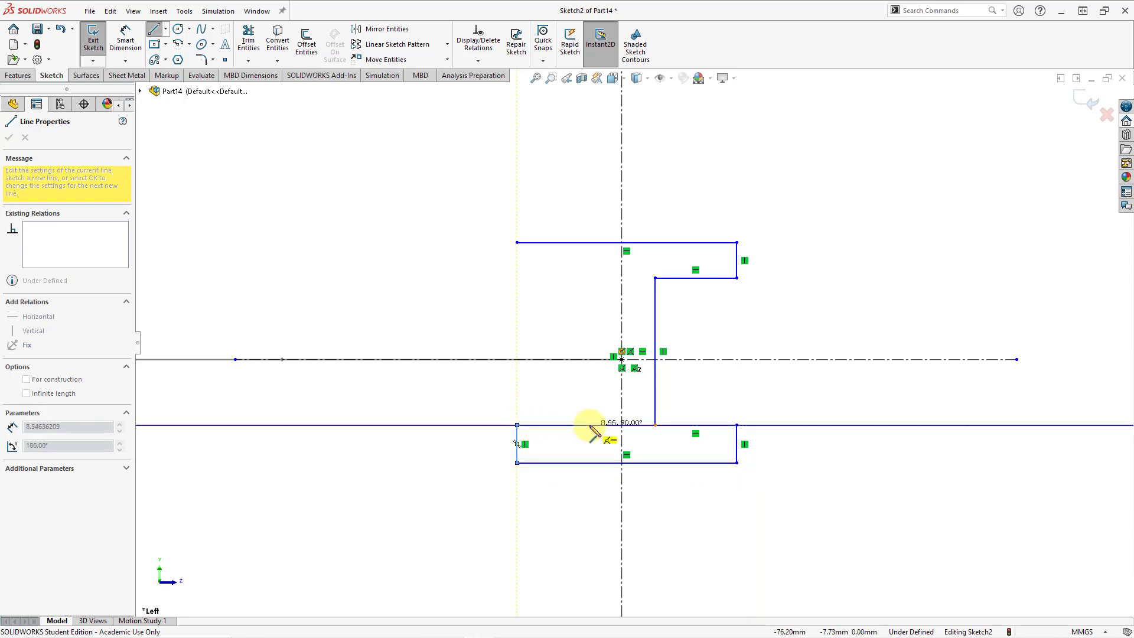
pyautogui.click(590, 425)
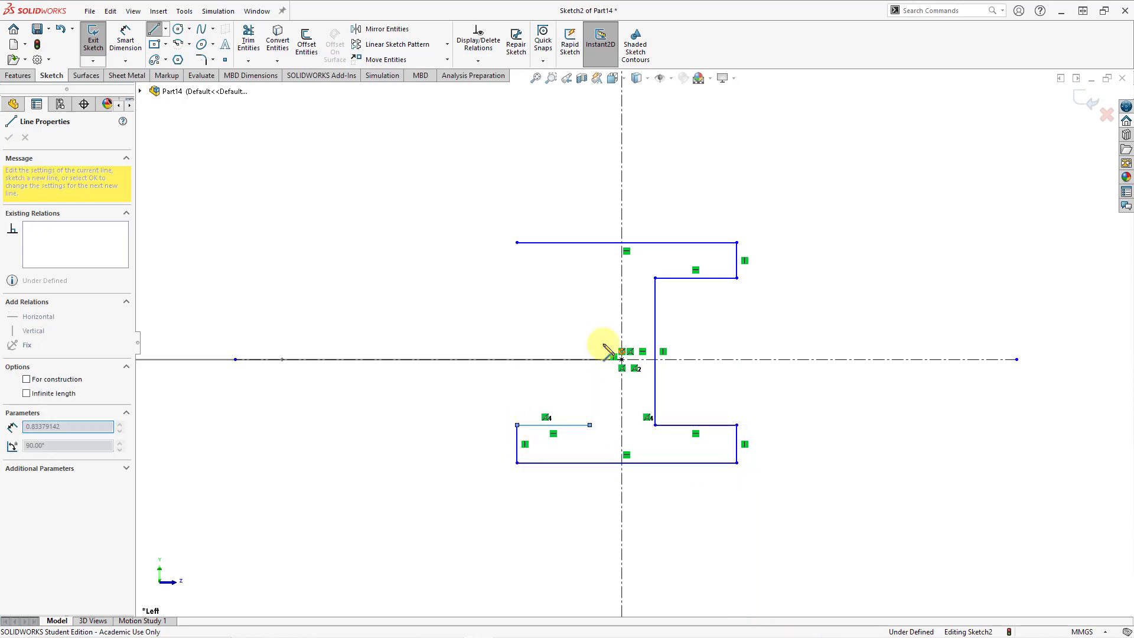
pyautogui.click(589, 278)
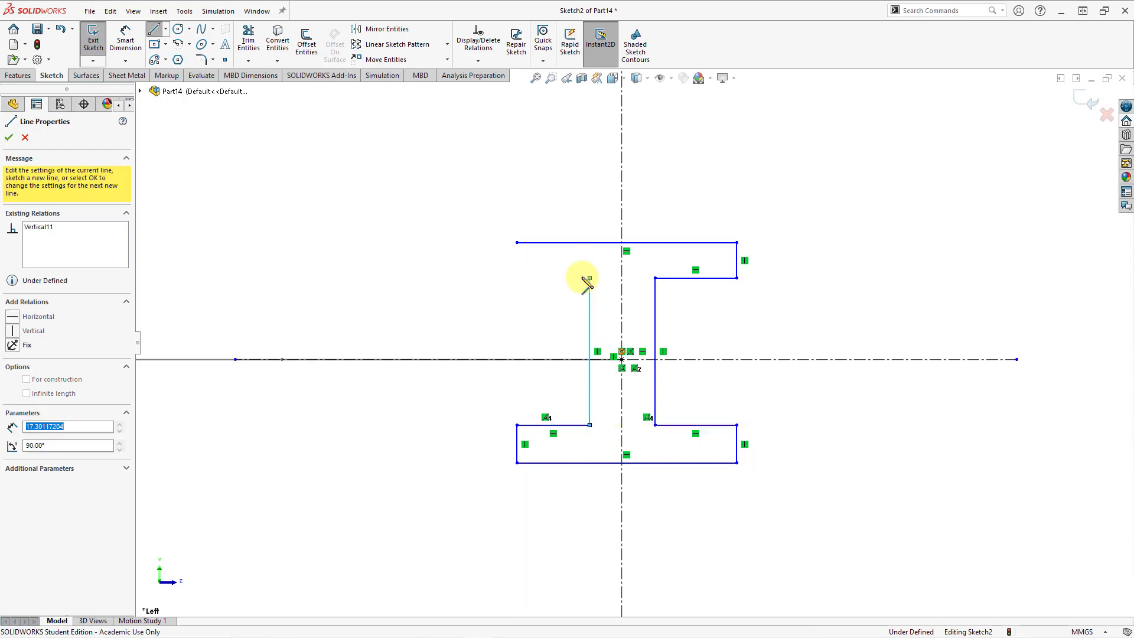
pyautogui.click(517, 277)
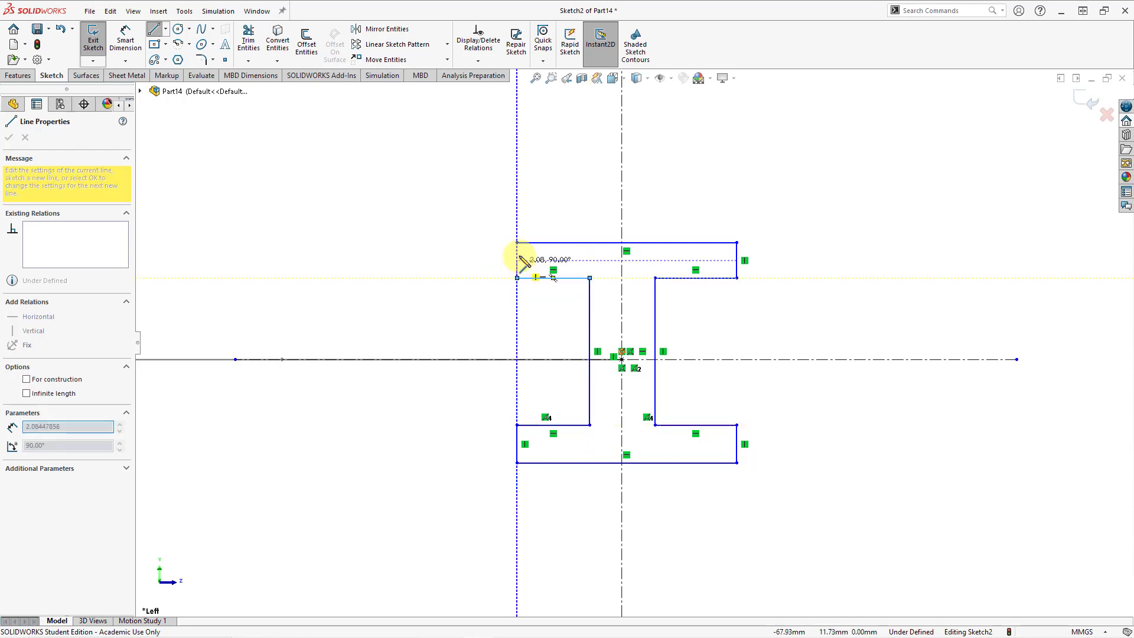
pyautogui.click(518, 247)
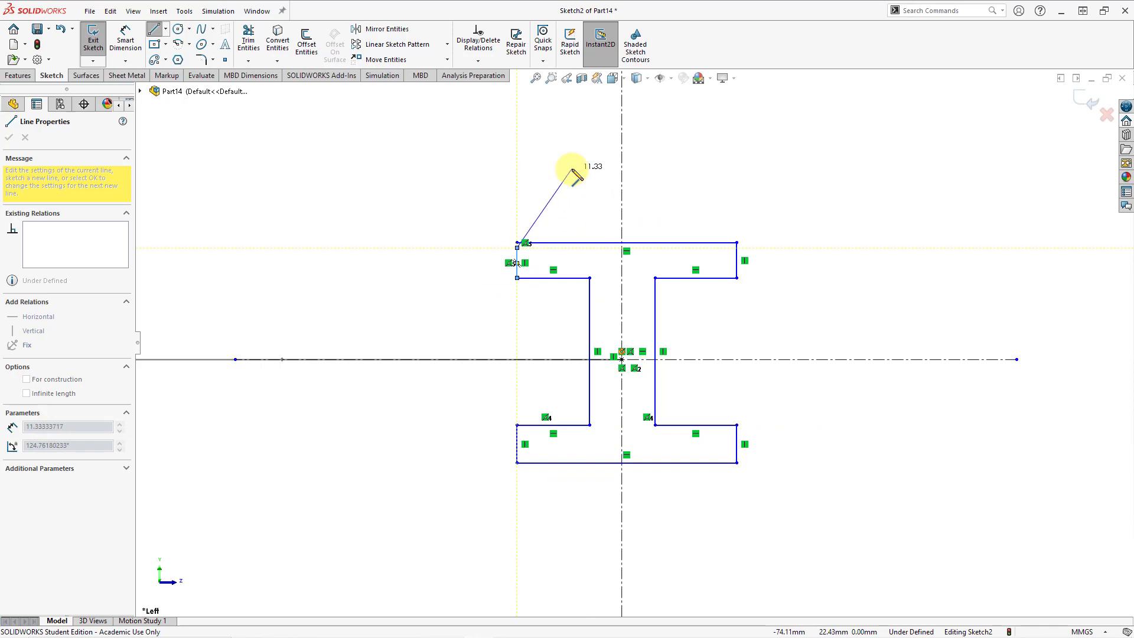
pyautogui.press('Escape')
pyautogui.press('Escape')
pyautogui.scroll(-6, 527, 253)
pyautogui.scroll(-3, 558, 275)
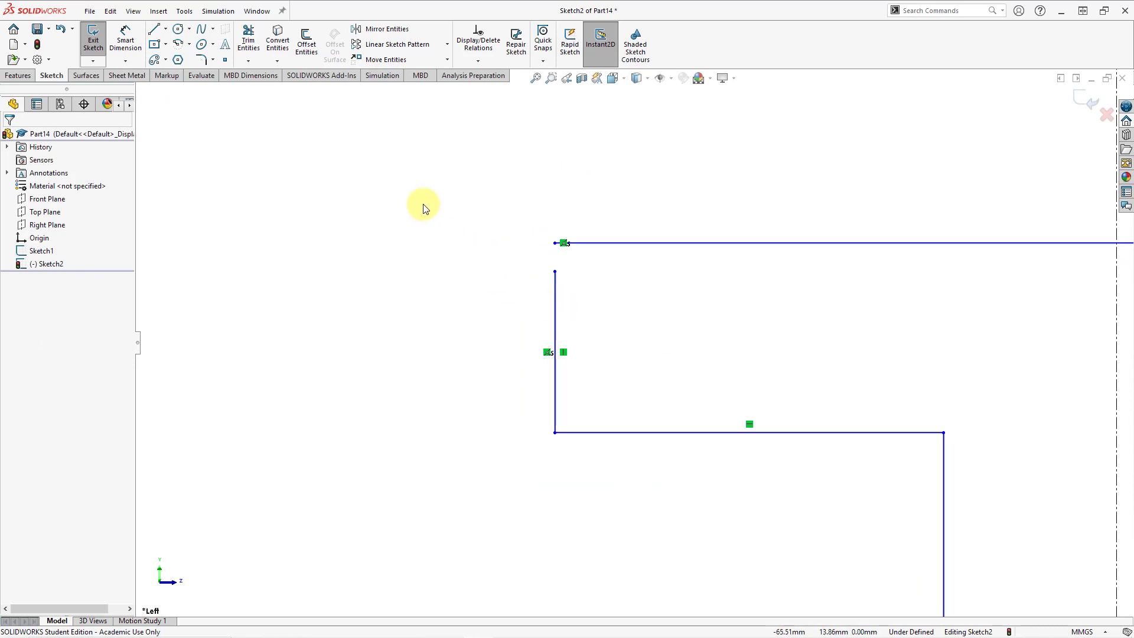
# Corner-trim the short left flange edge and the top edge to close the top-left corner
pyautogui.click(255, 62)
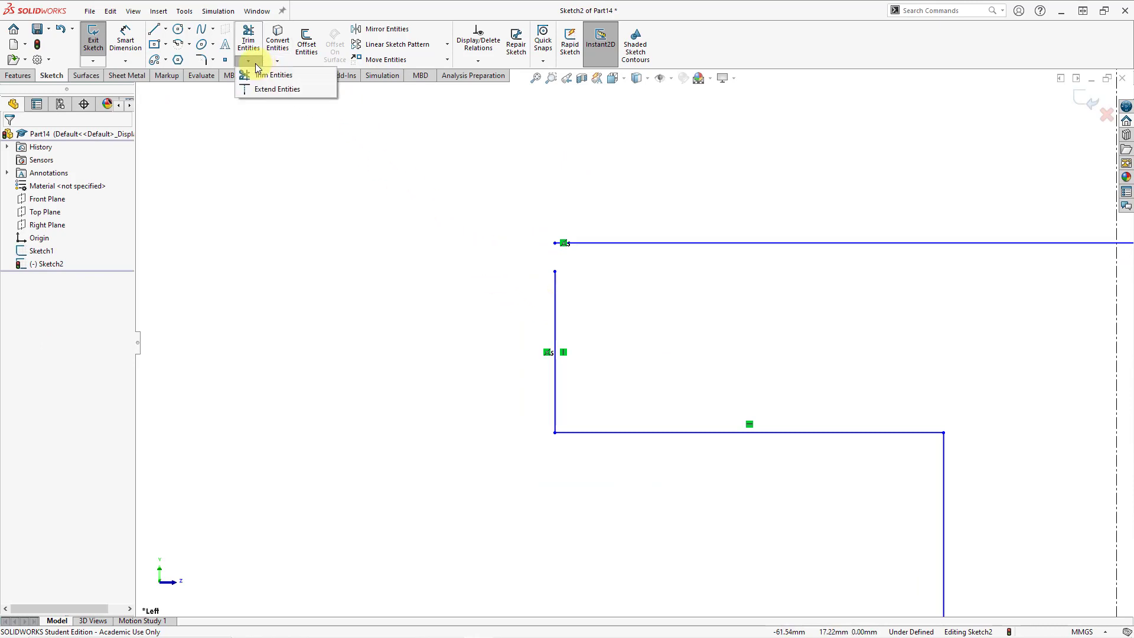
pyautogui.click(271, 76)
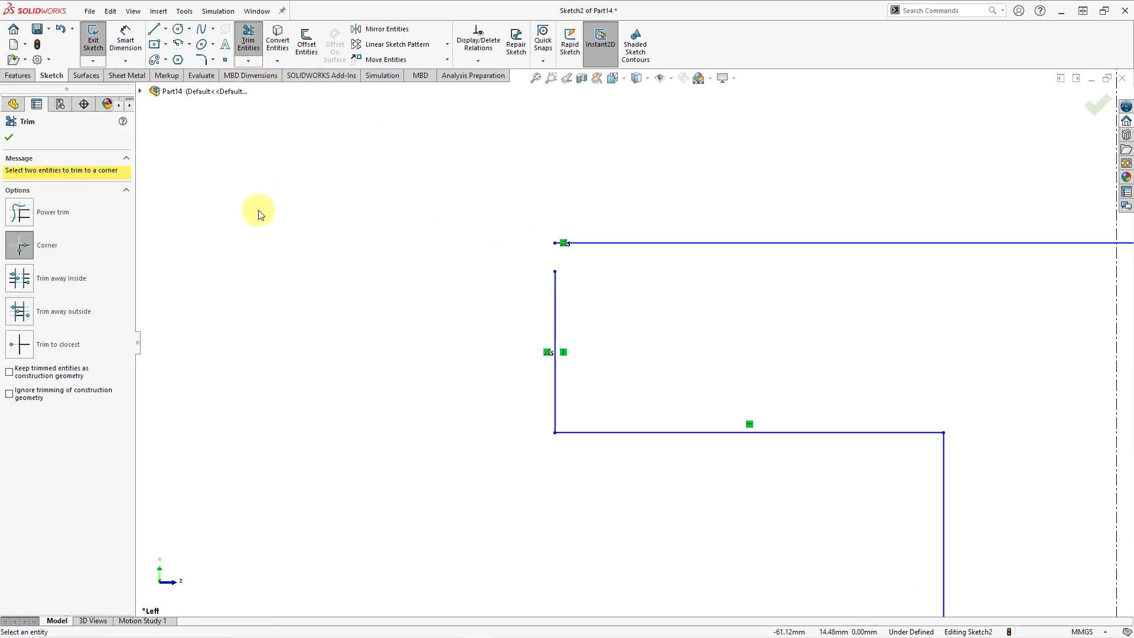
pyautogui.click(21, 248)
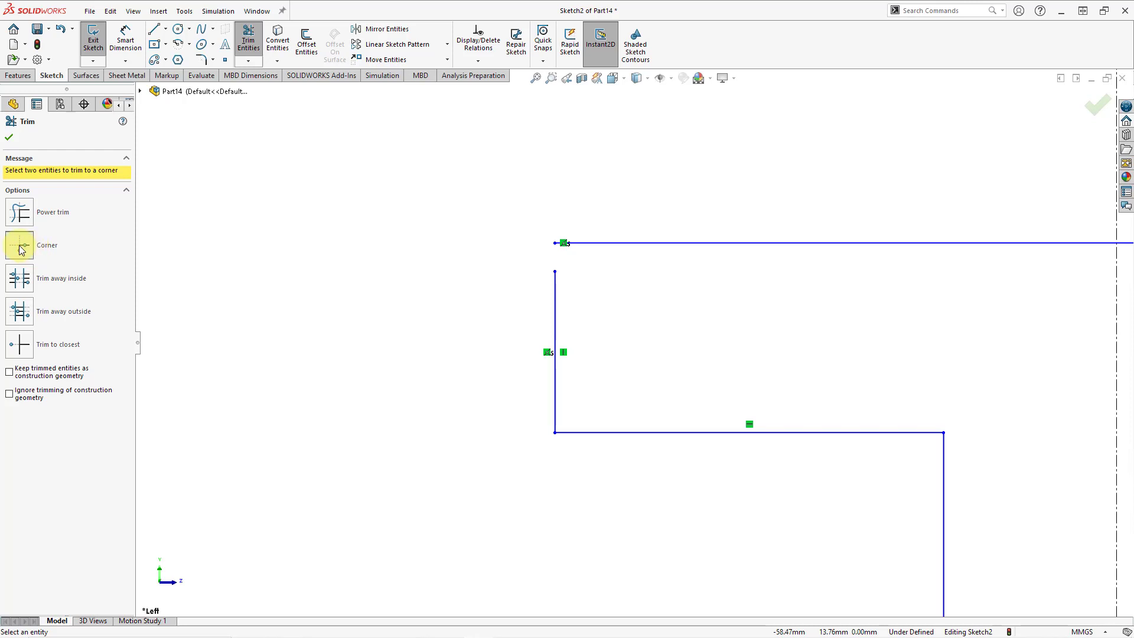
pyautogui.click(557, 296)
pyautogui.click(603, 243)
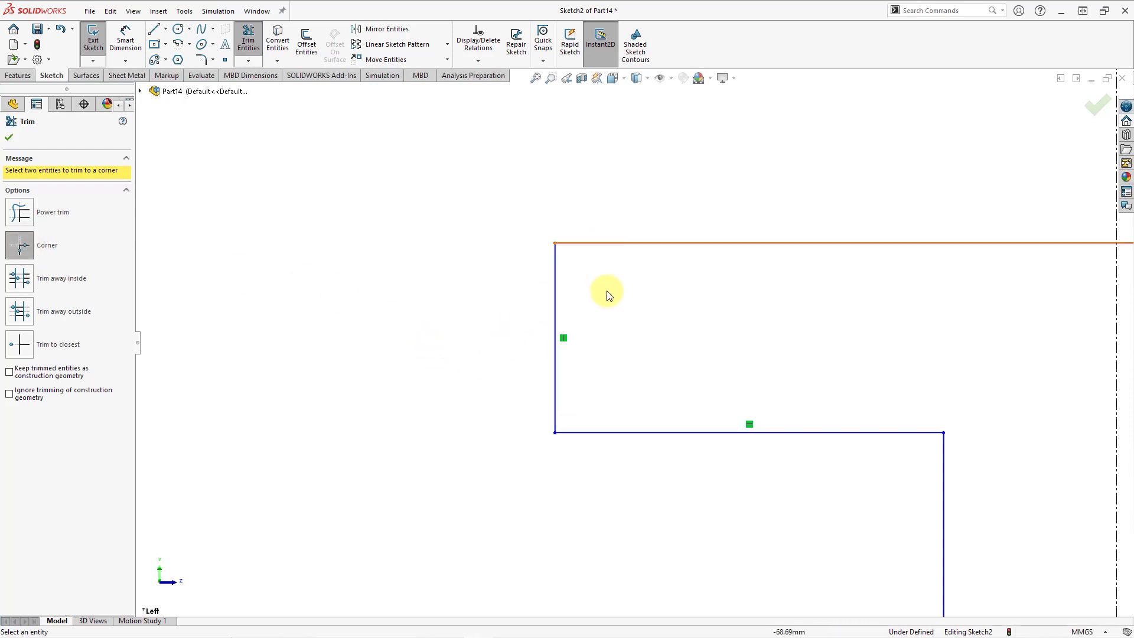
pyautogui.press('f')
pyautogui.scroll(5, 312, 258)
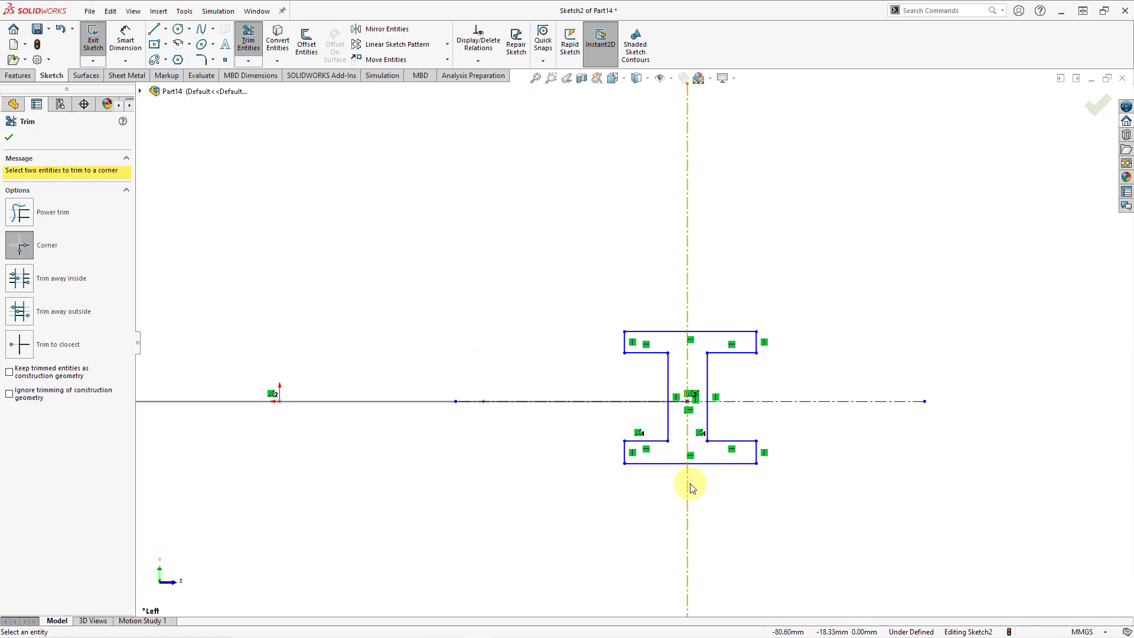
pyautogui.scroll(-3, 689, 487)
pyautogui.scroll(-1, 853, 196)
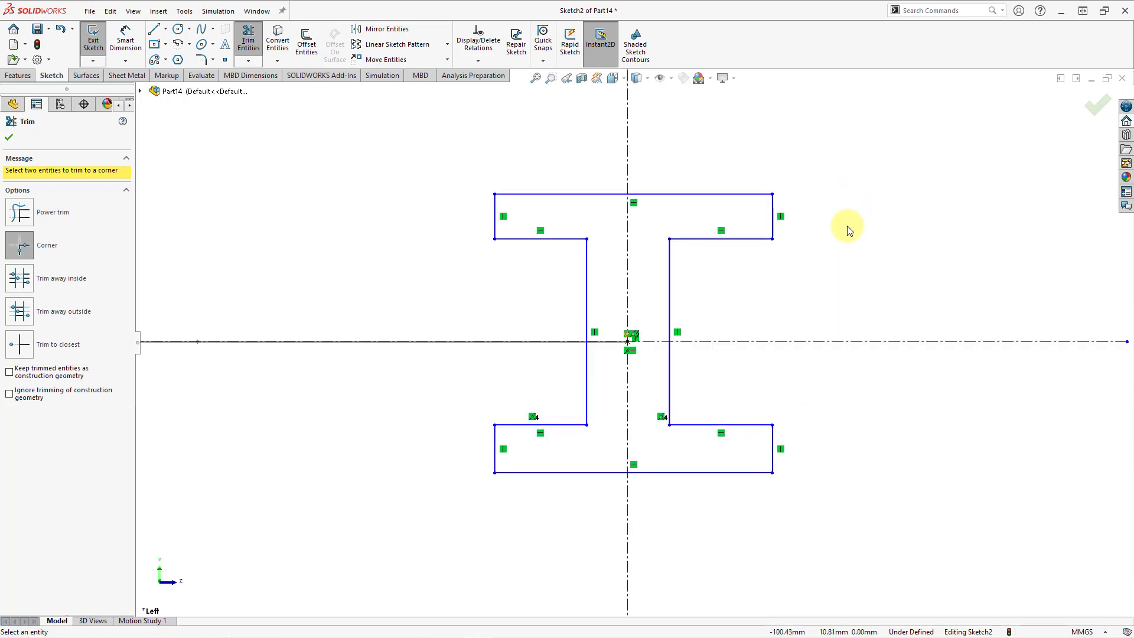
pyautogui.click(10, 139)
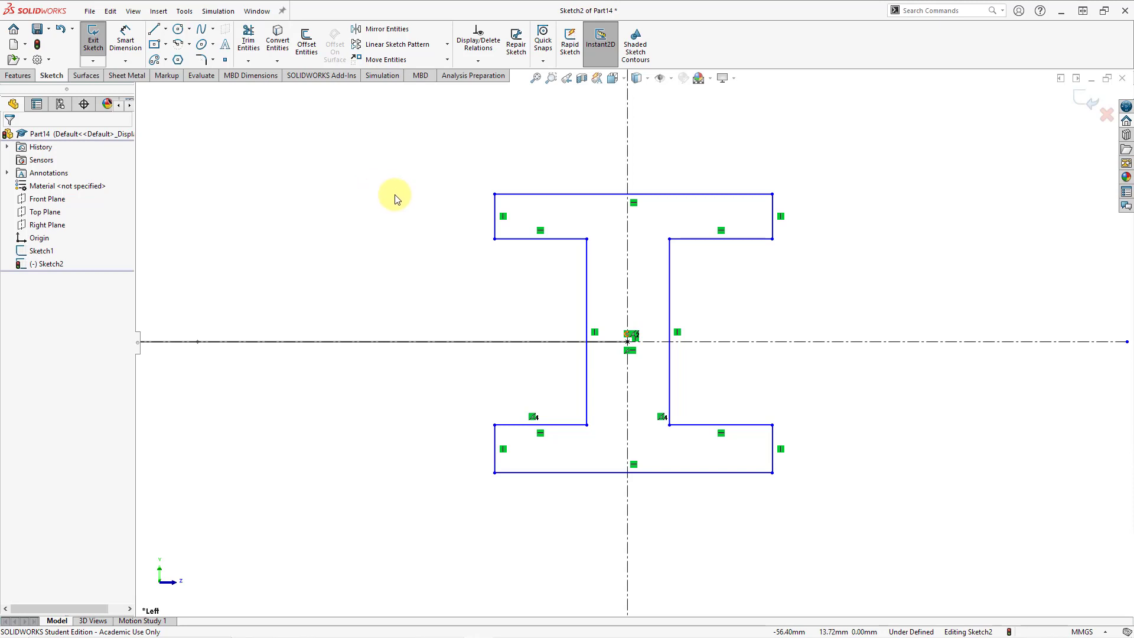
# Make the four flange end lines equal length
pyautogui.click(474, 62)
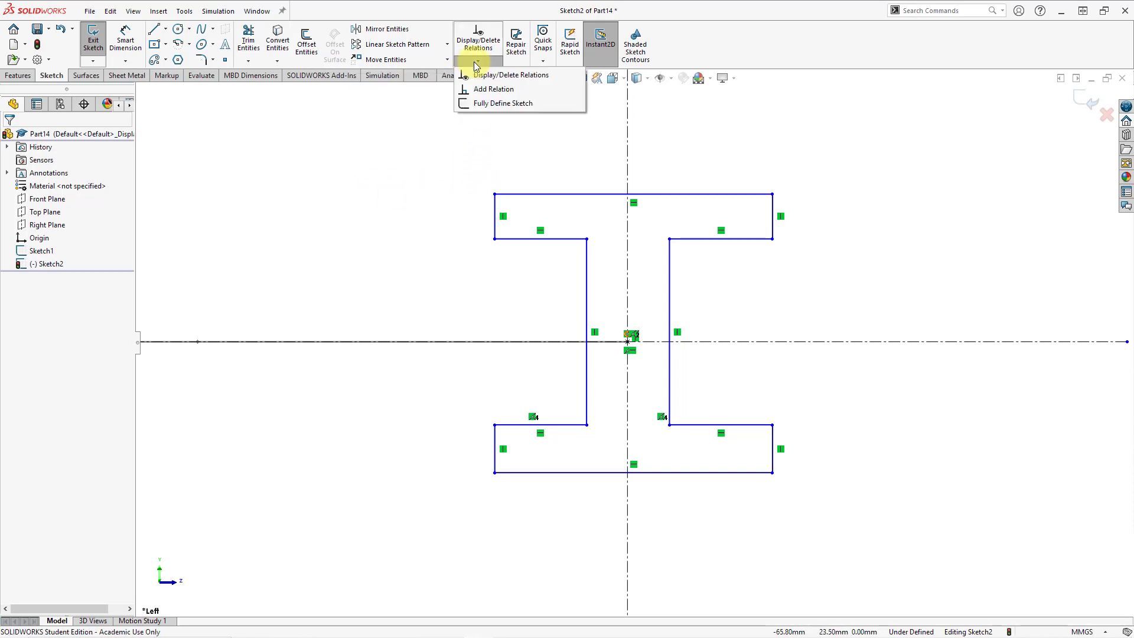
pyautogui.click(495, 89)
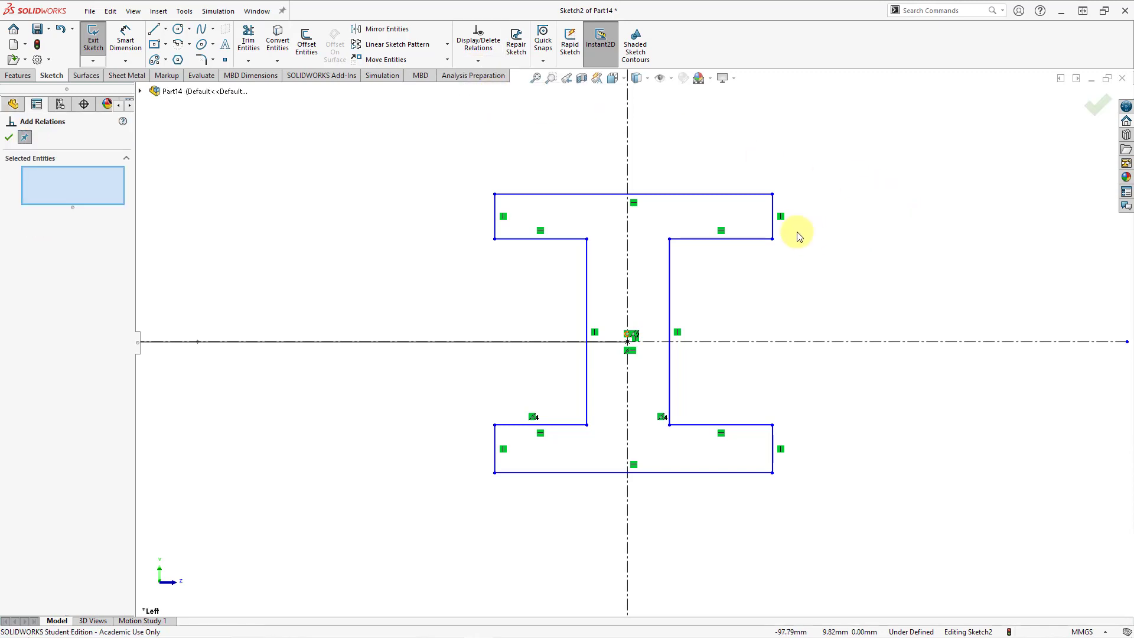
pyautogui.click(773, 227)
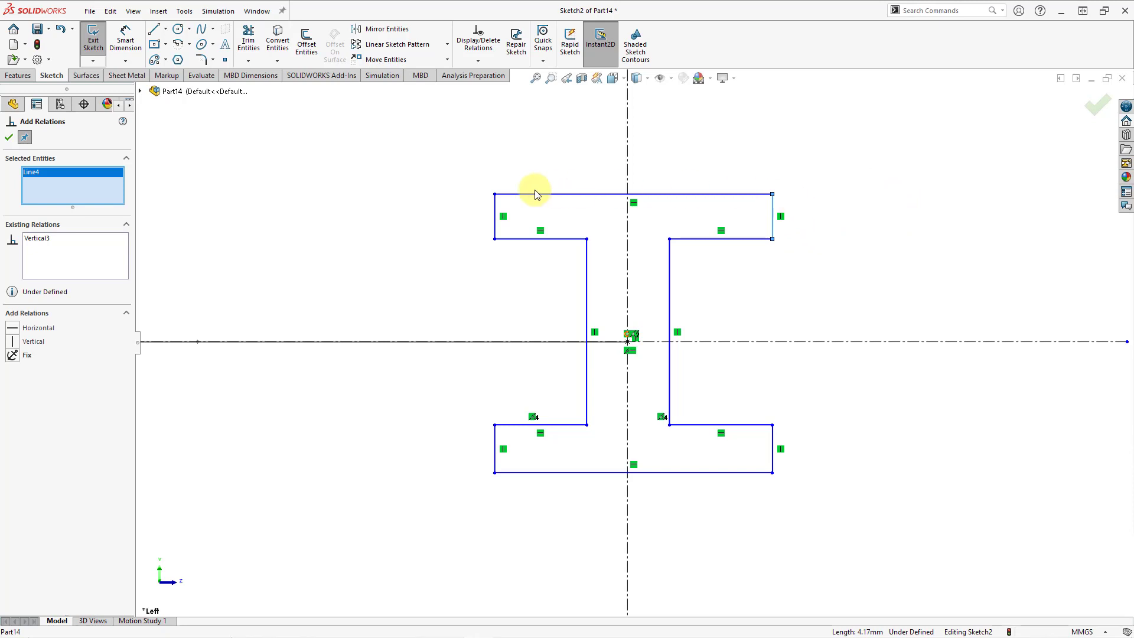
pyautogui.click(494, 221)
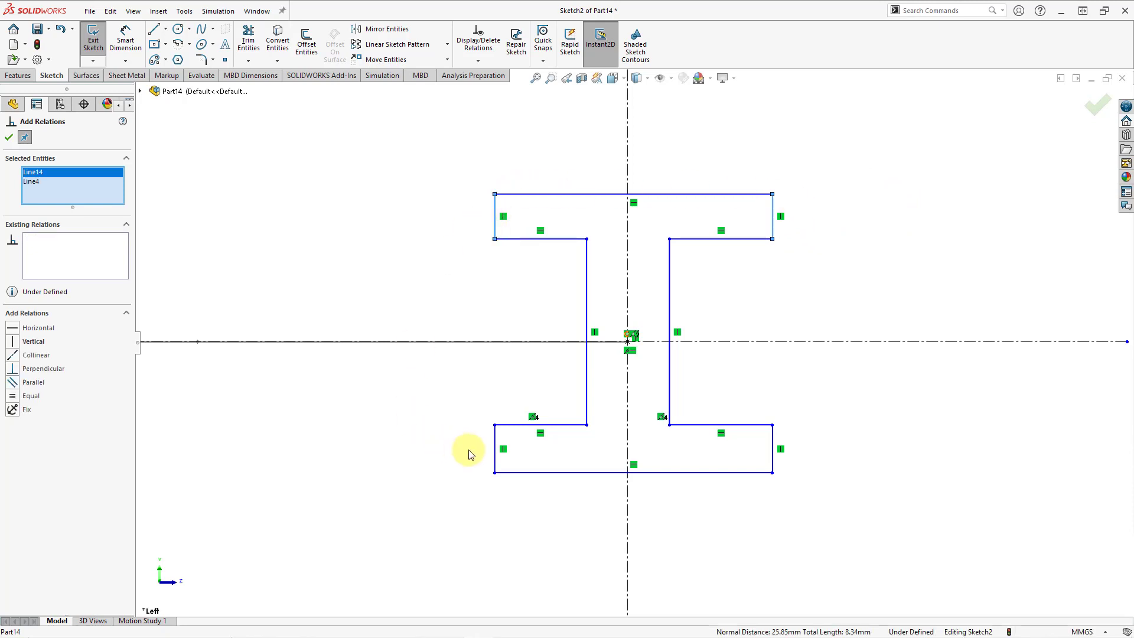
pyautogui.click(495, 459)
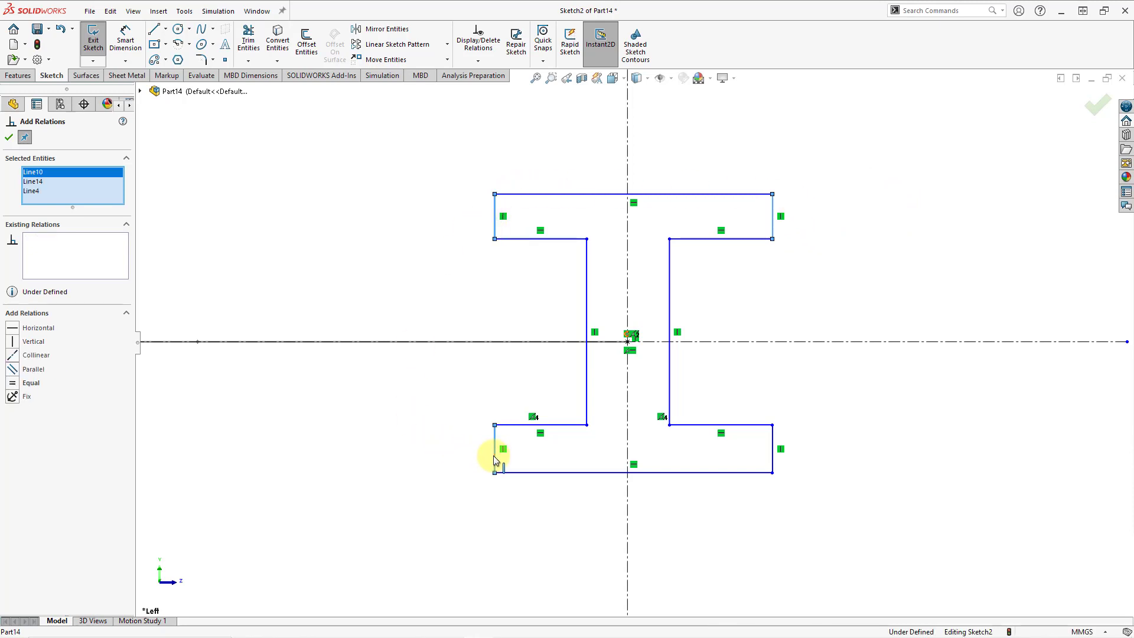
pyautogui.click(774, 451)
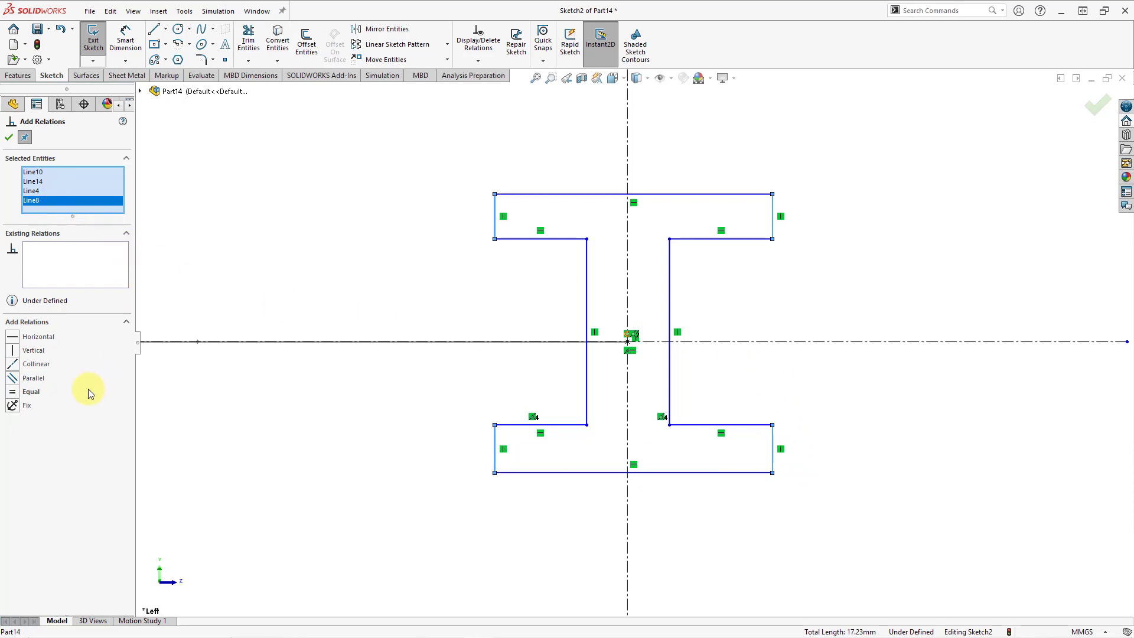
pyautogui.click(33, 391)
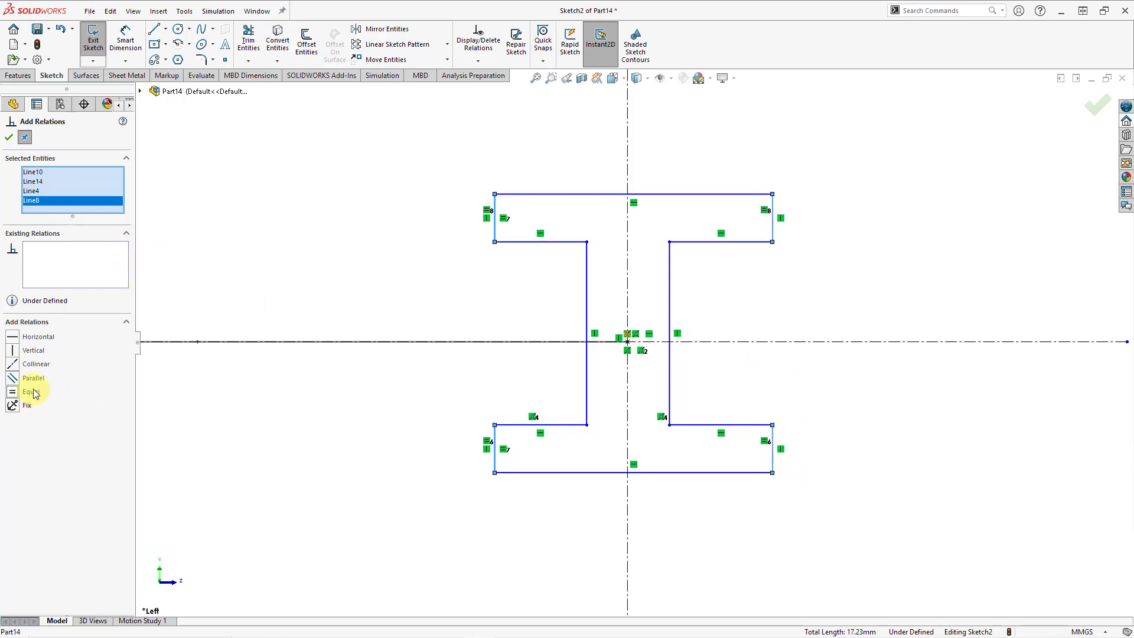
pyautogui.click(24, 138)
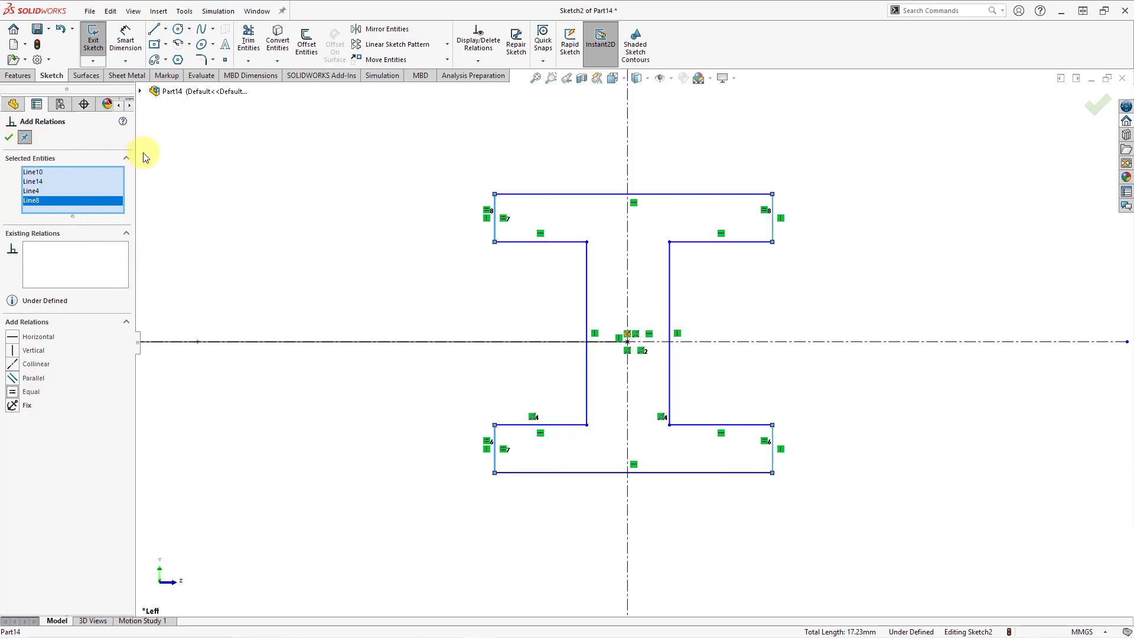
# Make the four inner flange lines equal length
pyautogui.rightClick(181, 155)
pyautogui.click(224, 207)
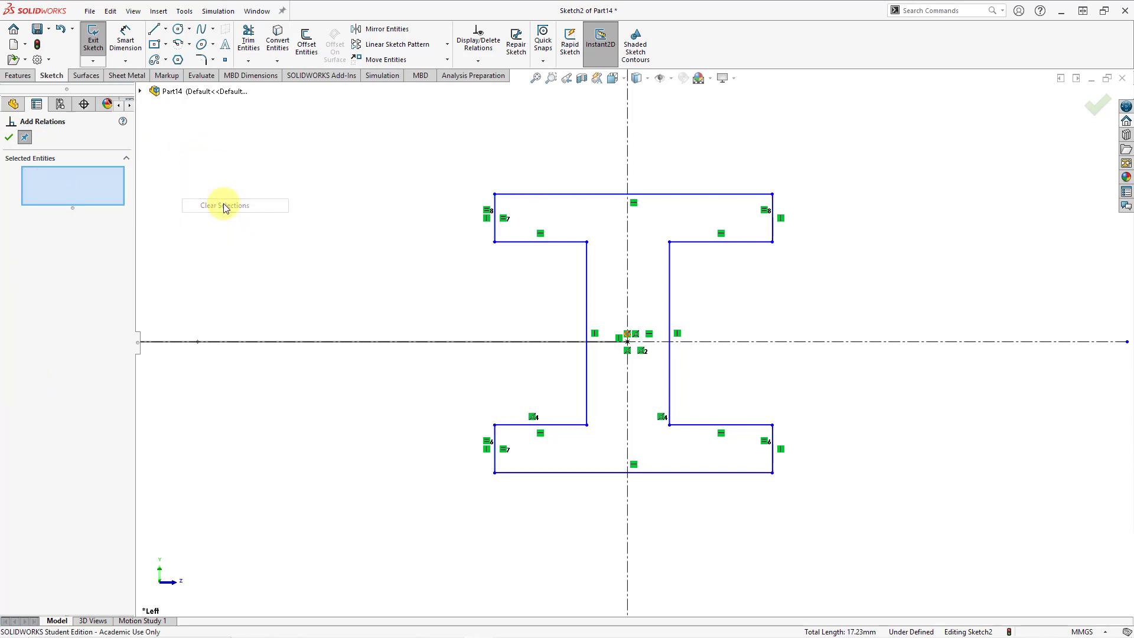
pyautogui.click(532, 243)
pyautogui.click(726, 243)
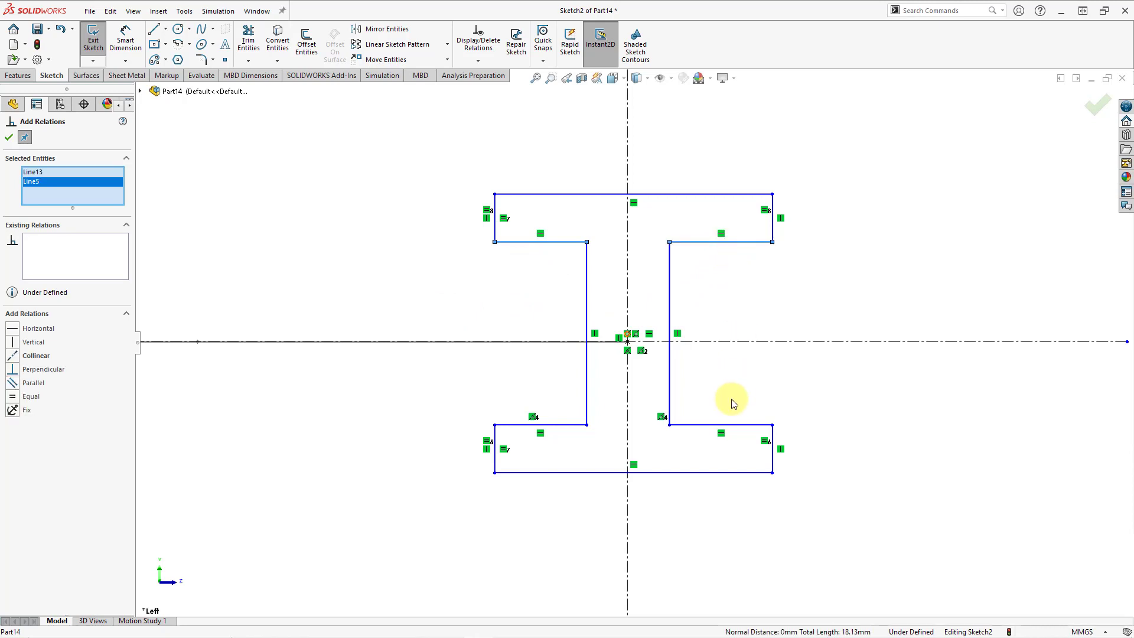
pyautogui.click(728, 424)
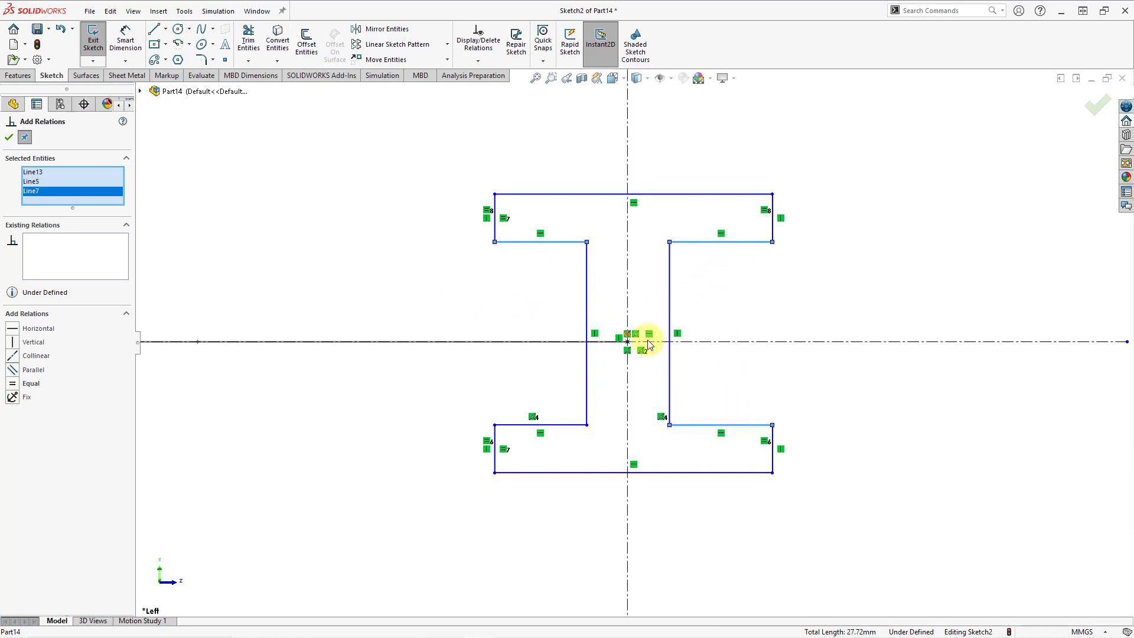
pyautogui.click(520, 425)
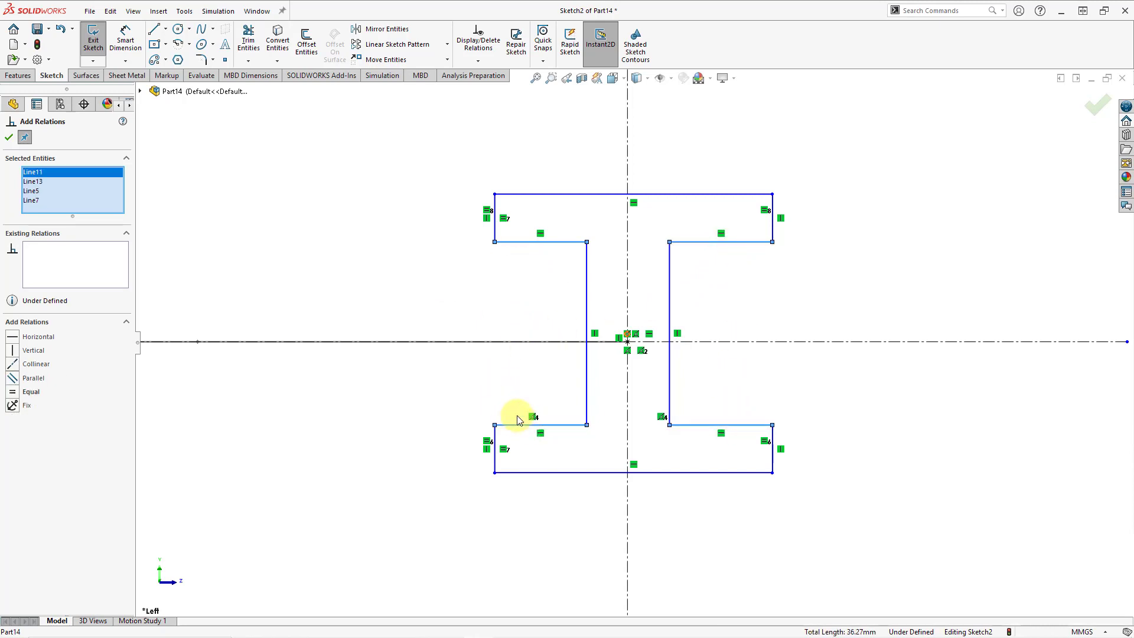
pyautogui.click(37, 392)
# Make the top and bottom flange lines equal length
pyautogui.rightClick(301, 211)
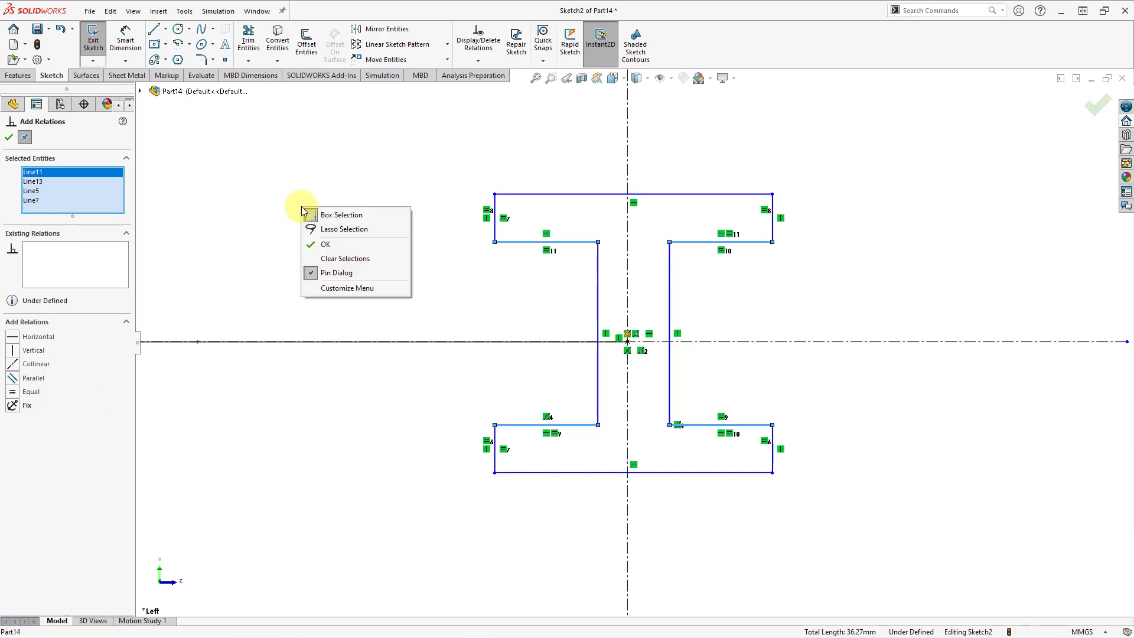
pyautogui.click(329, 256)
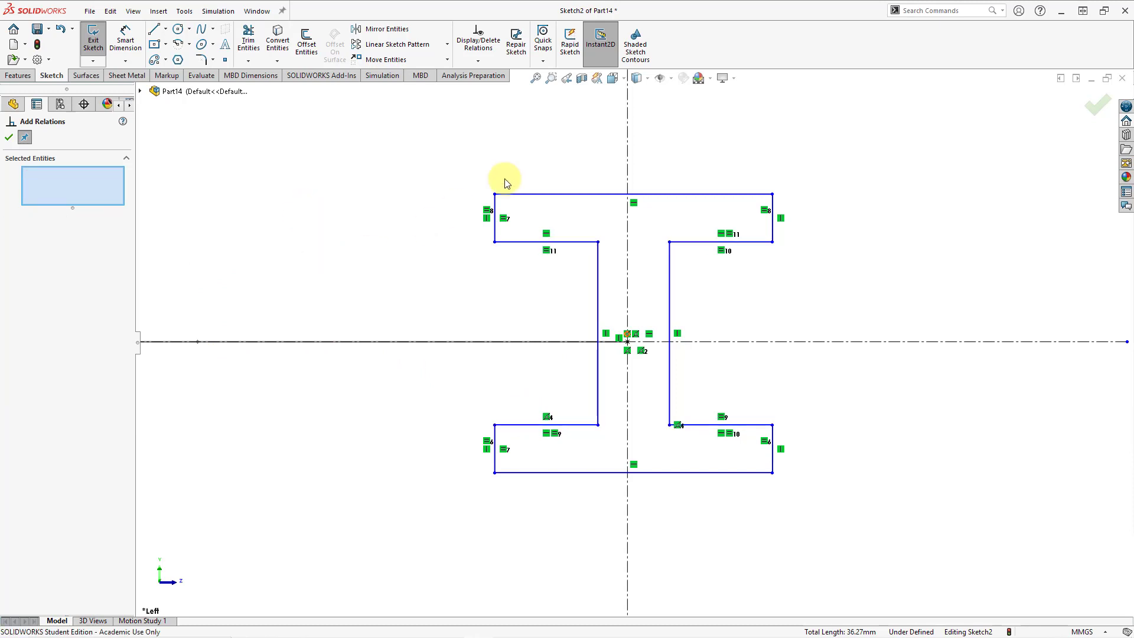
pyautogui.click(587, 194)
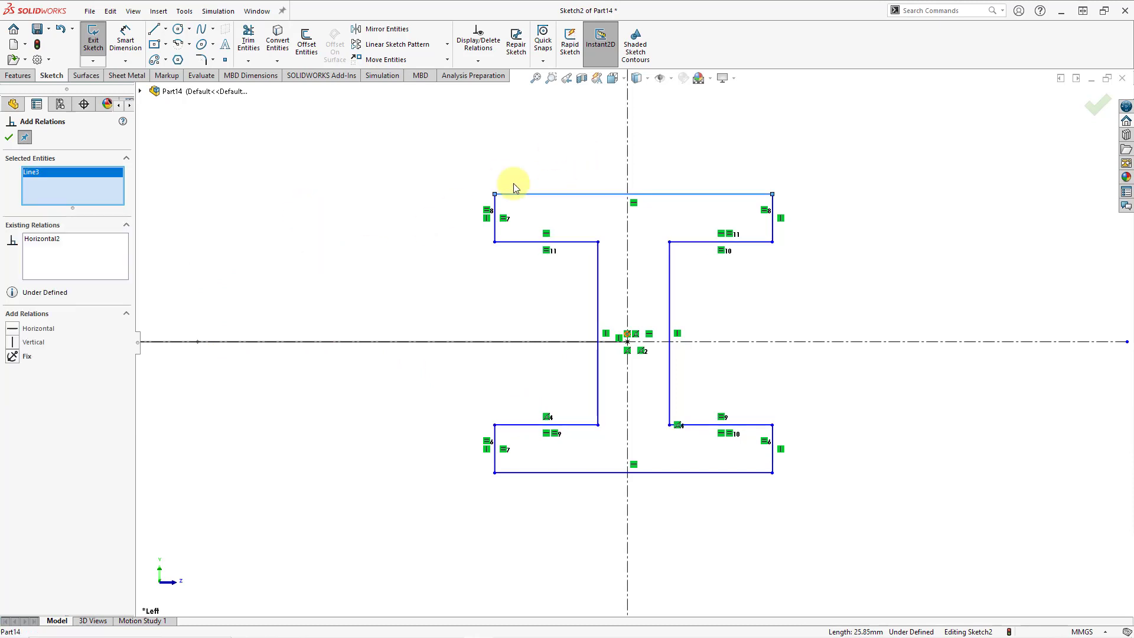
pyautogui.click(562, 473)
pyautogui.click(32, 396)
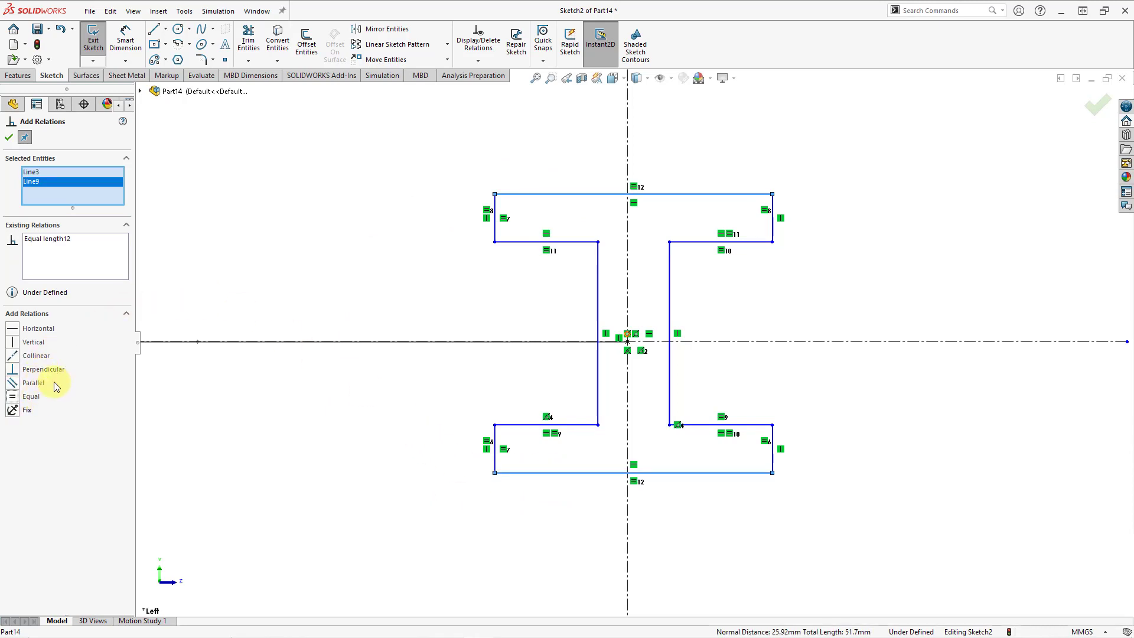
pyautogui.rightClick(209, 190)
pyautogui.click(258, 243)
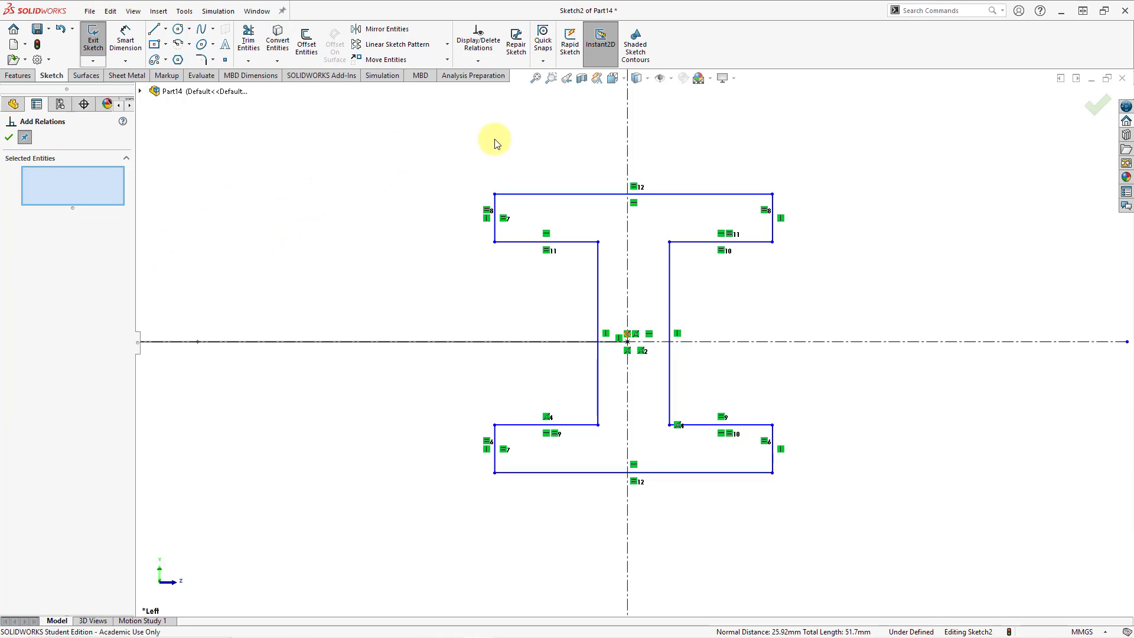
# Make the top and bottom flange lines symmetric about the horizontal centreline
pyautogui.click(629, 145)
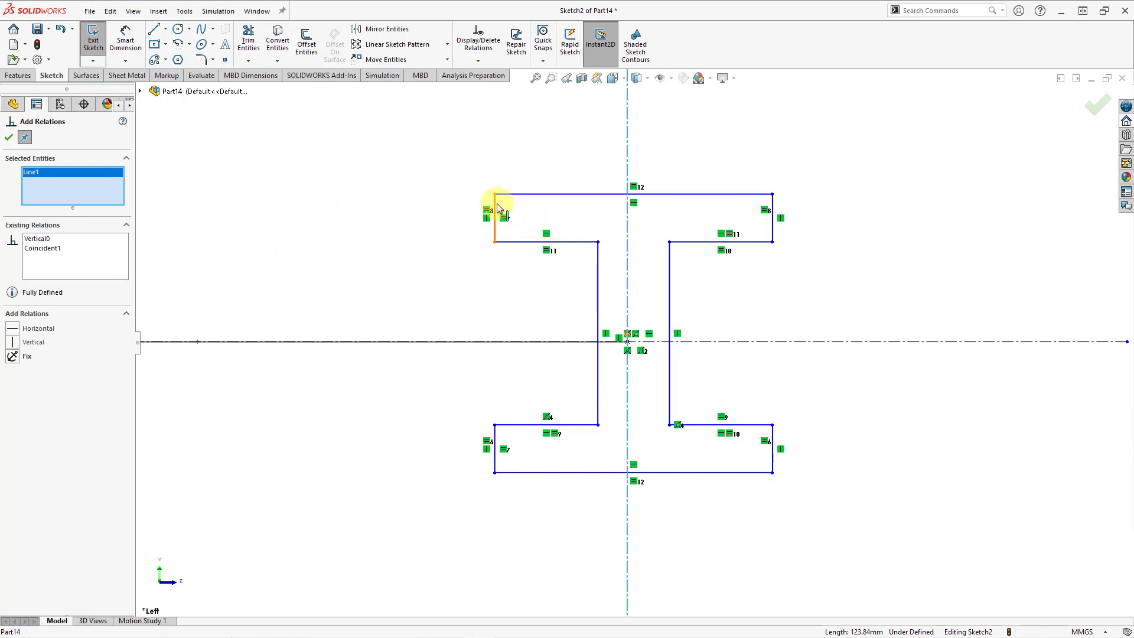
pyautogui.click(495, 232)
pyautogui.click(773, 224)
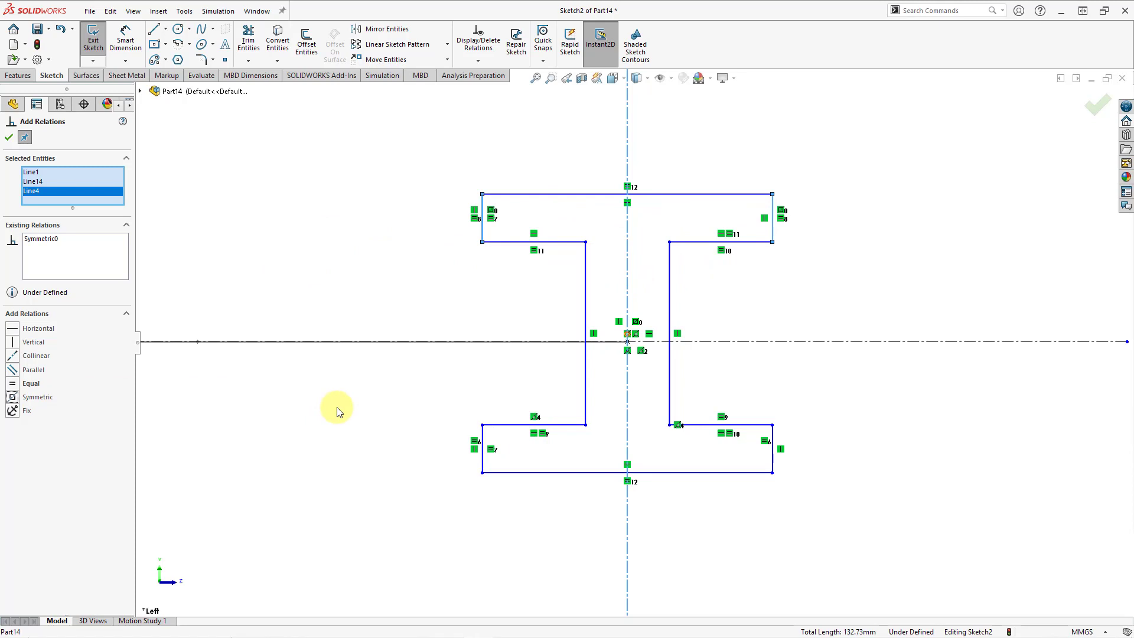
pyautogui.rightClick(400, 161)
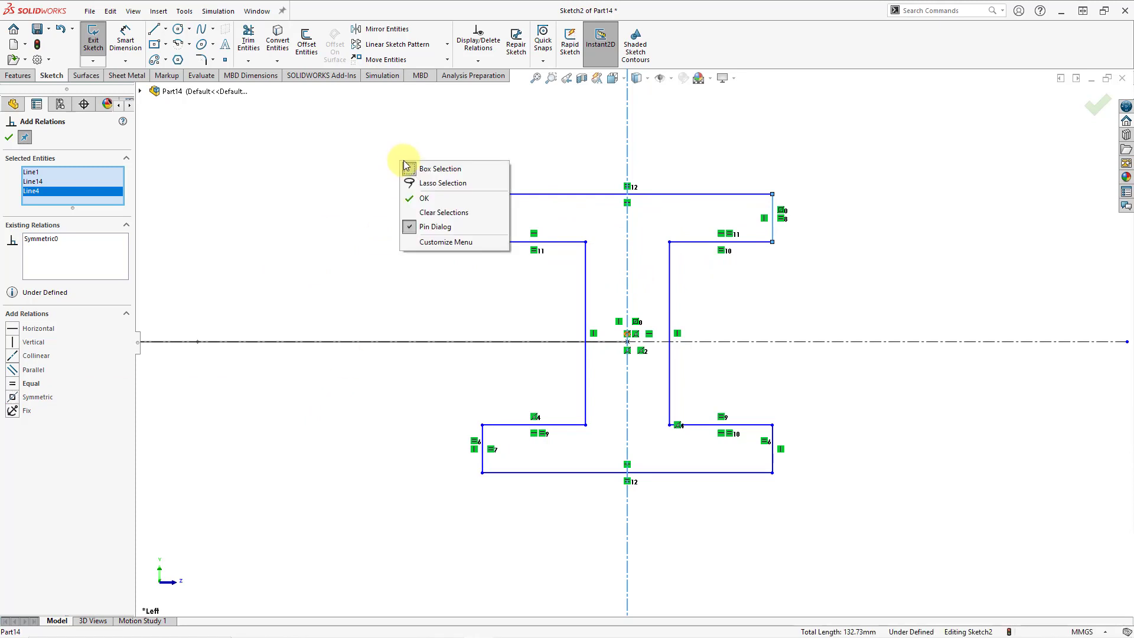
pyautogui.click(436, 214)
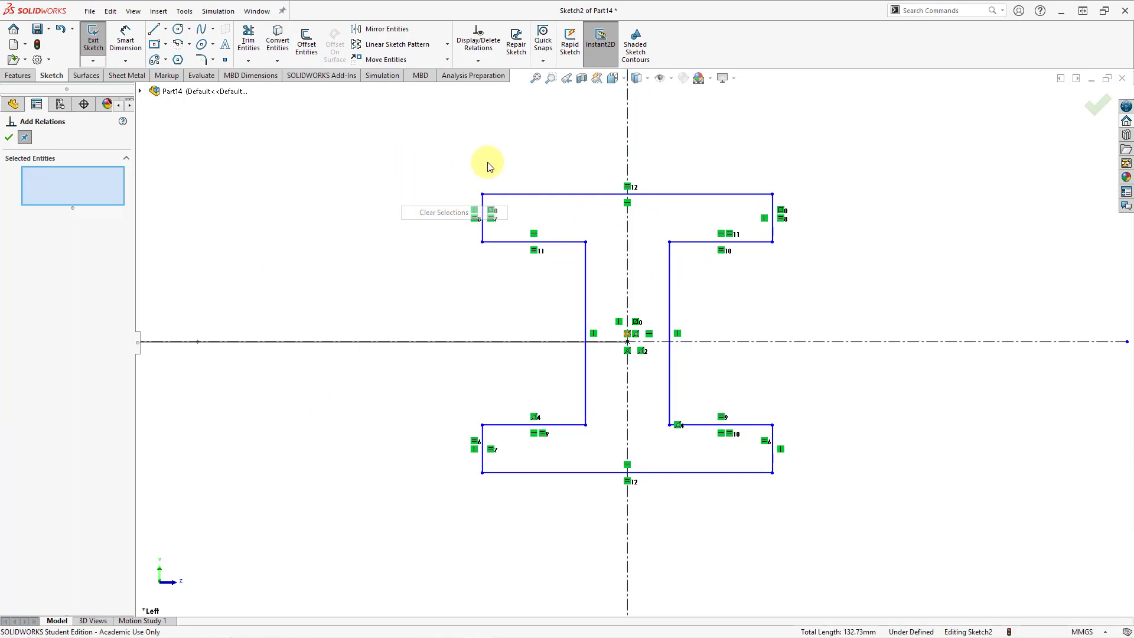
pyautogui.click(801, 342)
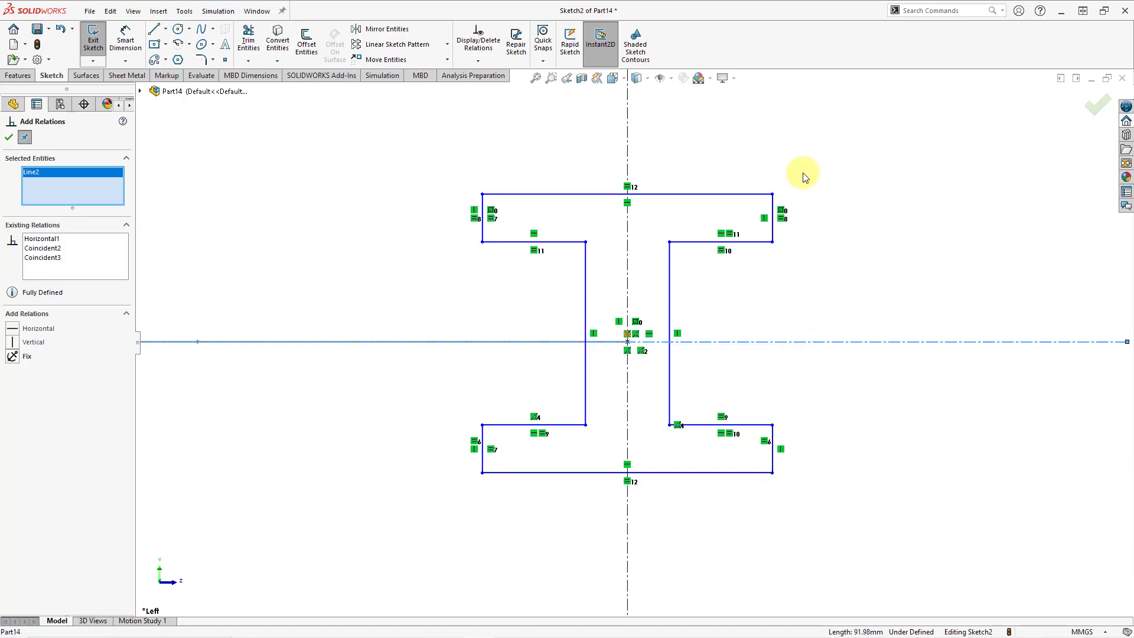
pyautogui.click(755, 194)
pyautogui.click(745, 473)
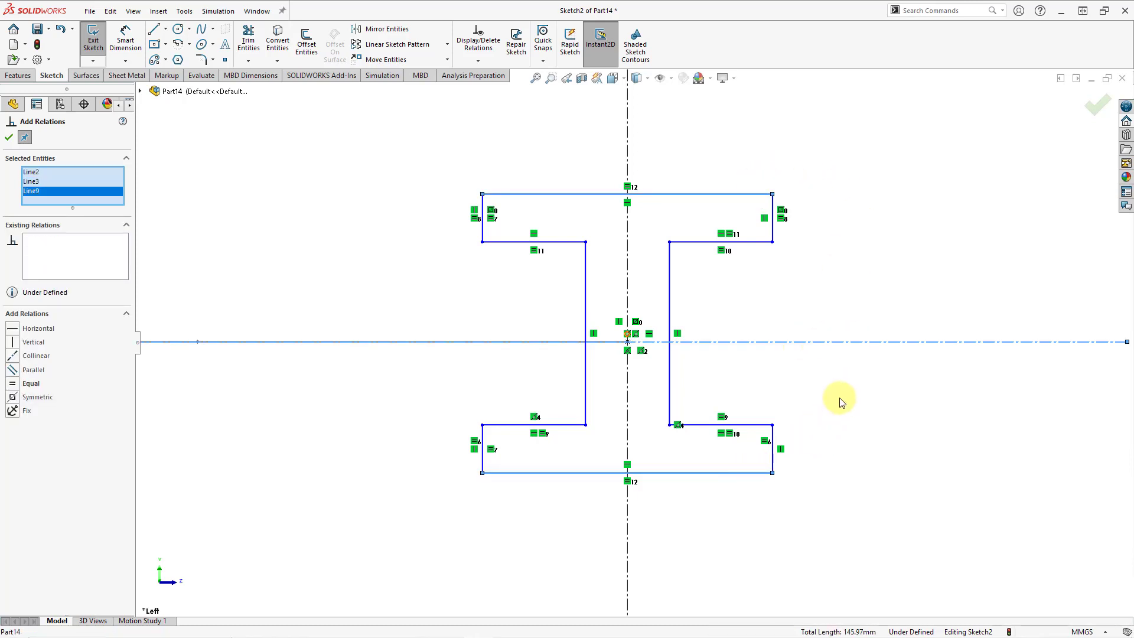
pyautogui.click(38, 397)
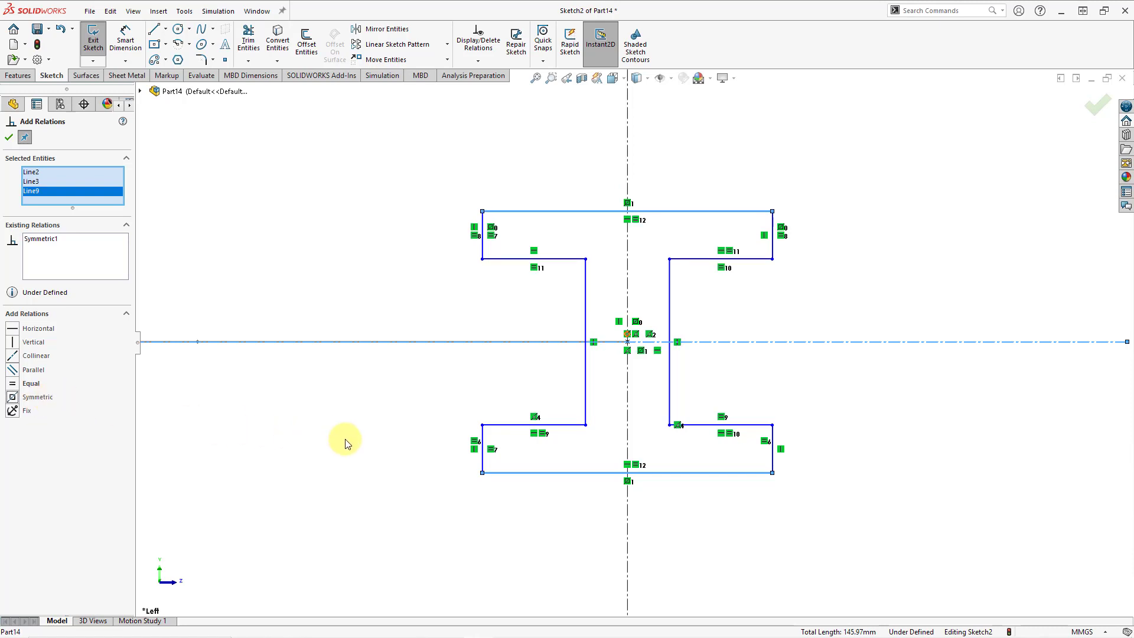
# Make the two web lines symmetric about the vertical centreline
pyautogui.click(628, 264)
pyautogui.click(586, 309)
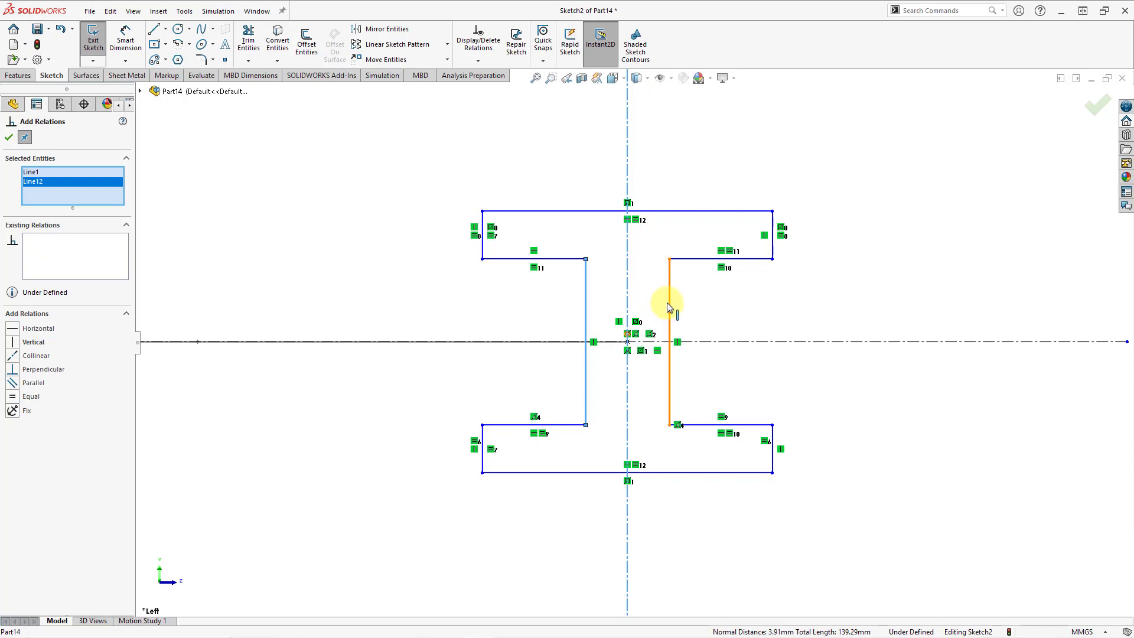
pyautogui.click(669, 307)
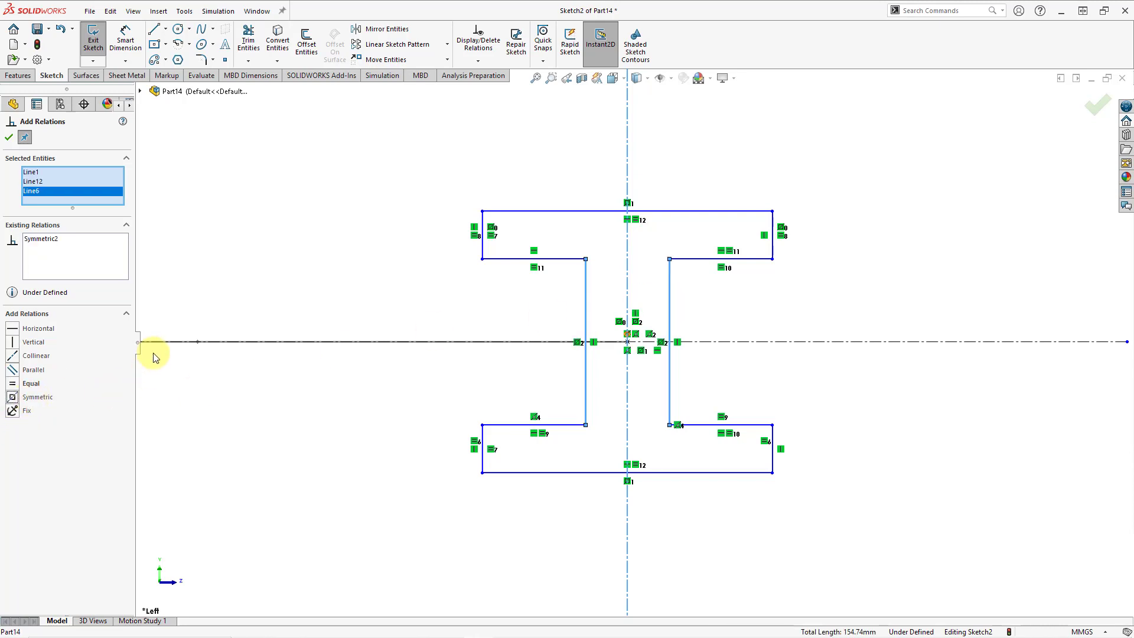
pyautogui.click(9, 137)
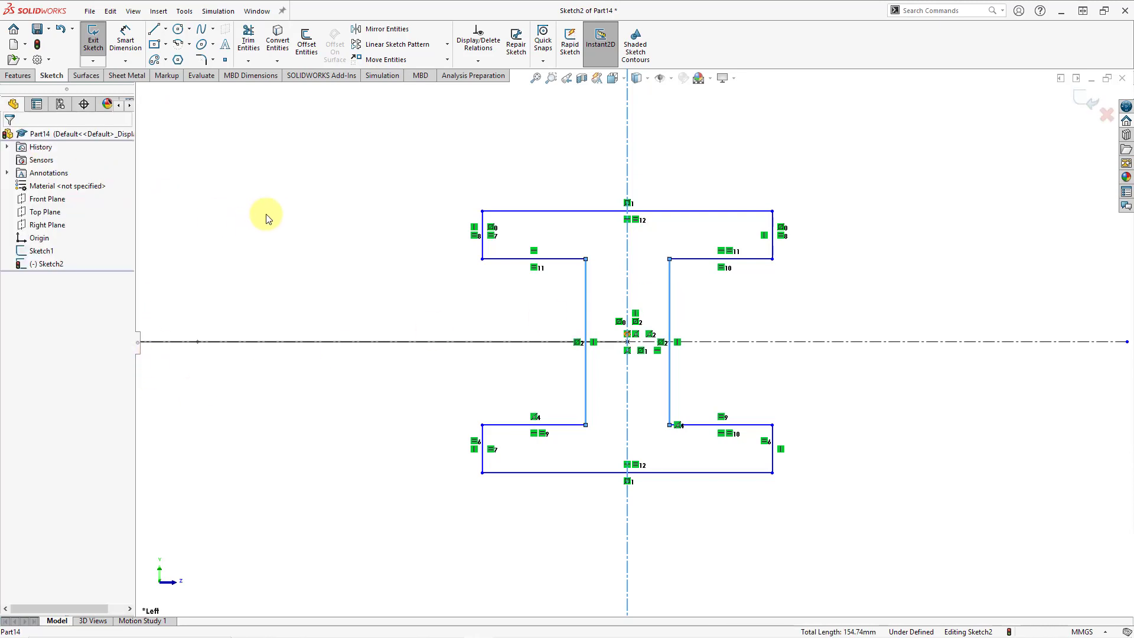
# Smart-dimension the top edge to 30 mm and the right flange end line to 4 mm
pyautogui.click(127, 47)
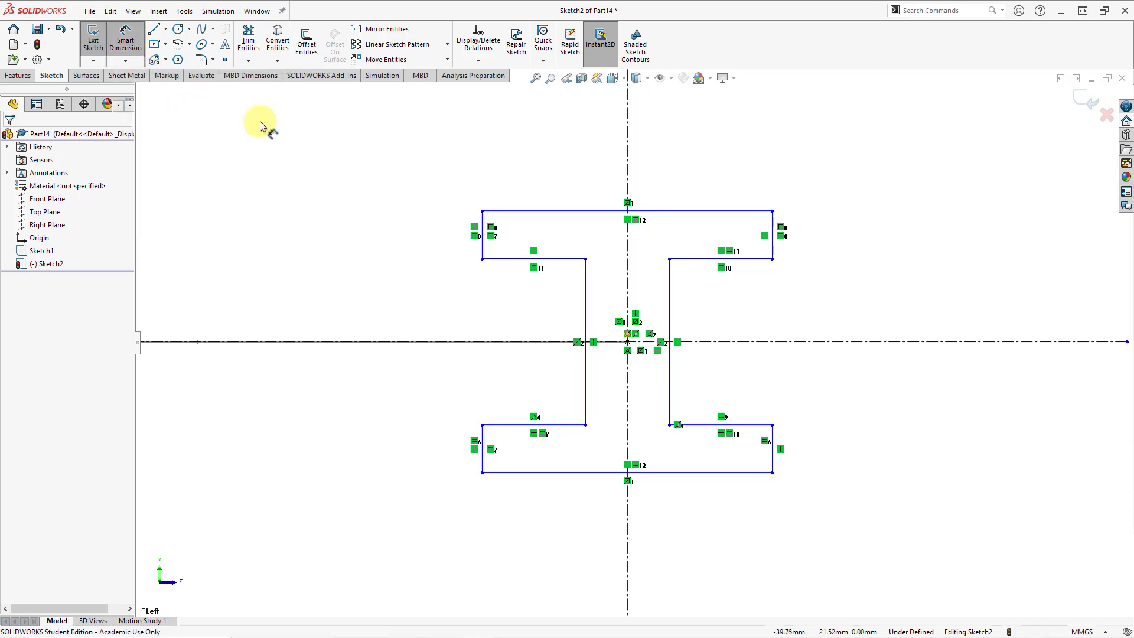
pyautogui.click(710, 209)
pyautogui.click(691, 148)
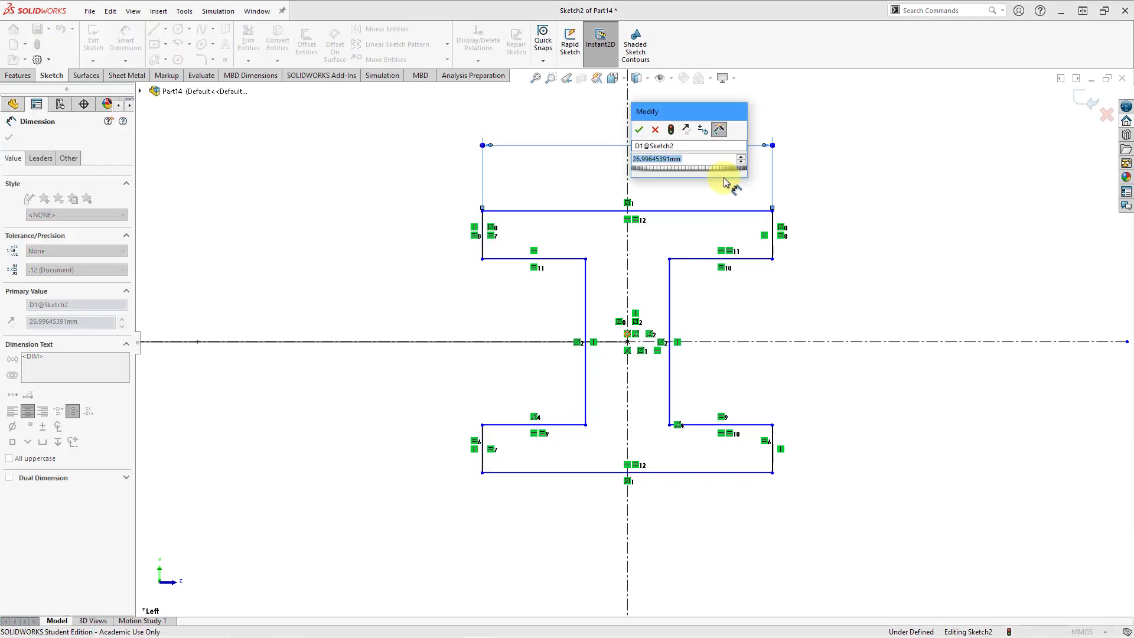
pyautogui.write('30')
pyautogui.press('Return')
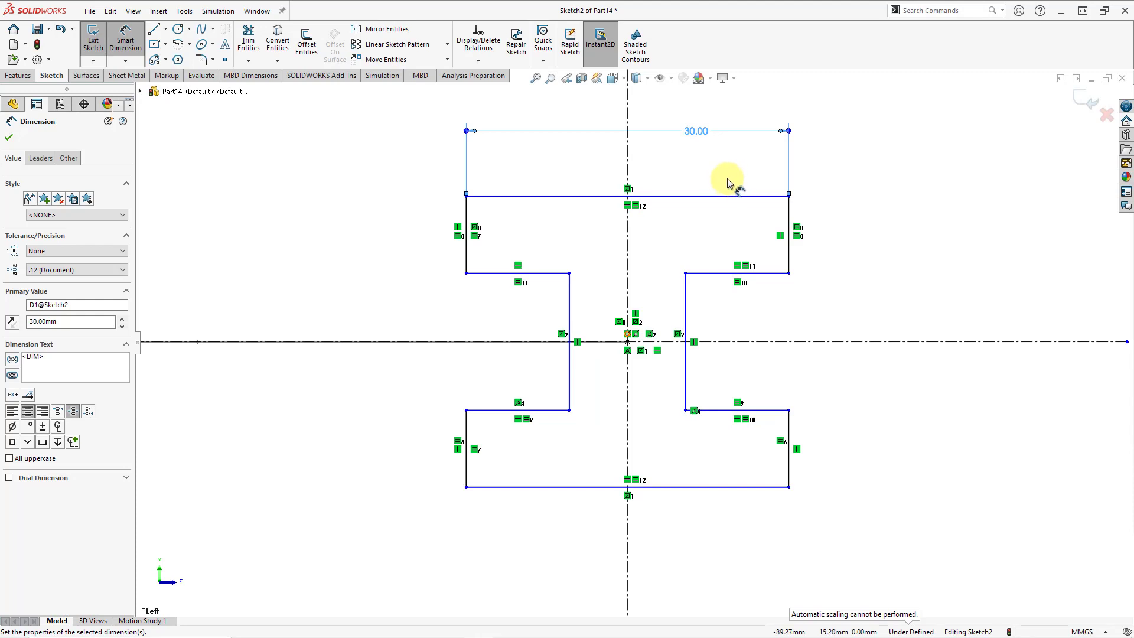
pyautogui.click(820, 244)
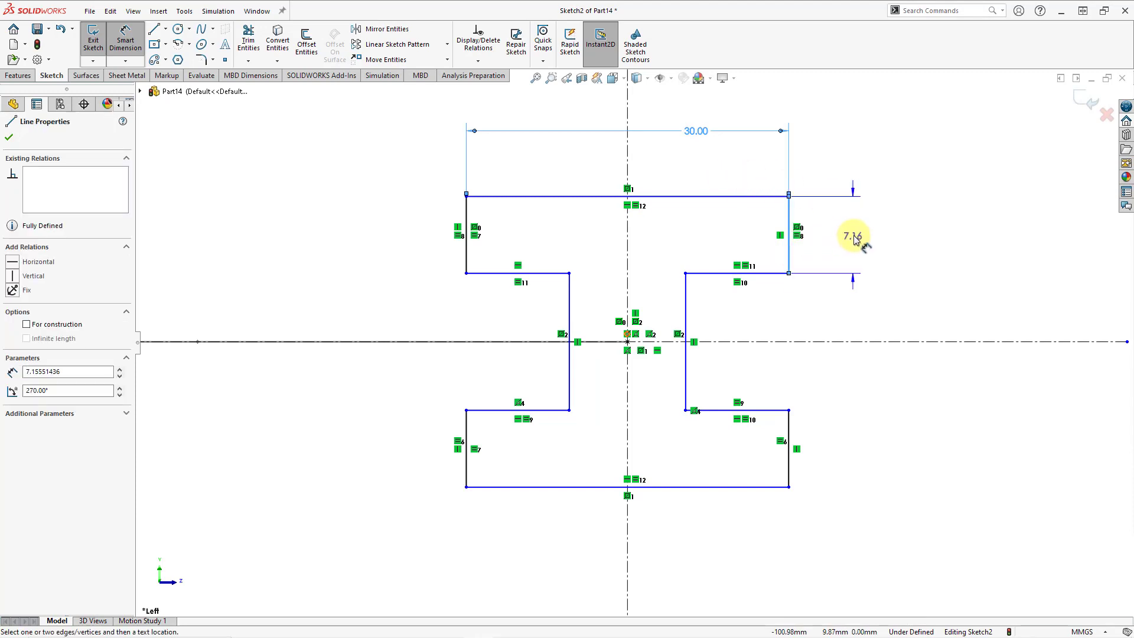
pyautogui.click(863, 236)
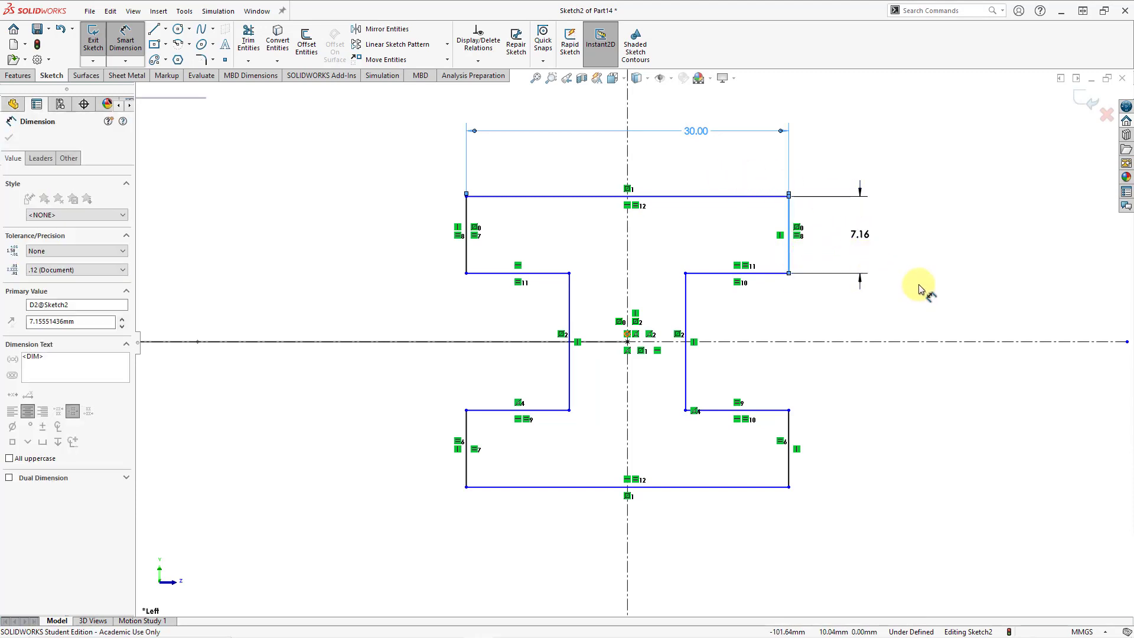
pyautogui.write('4')
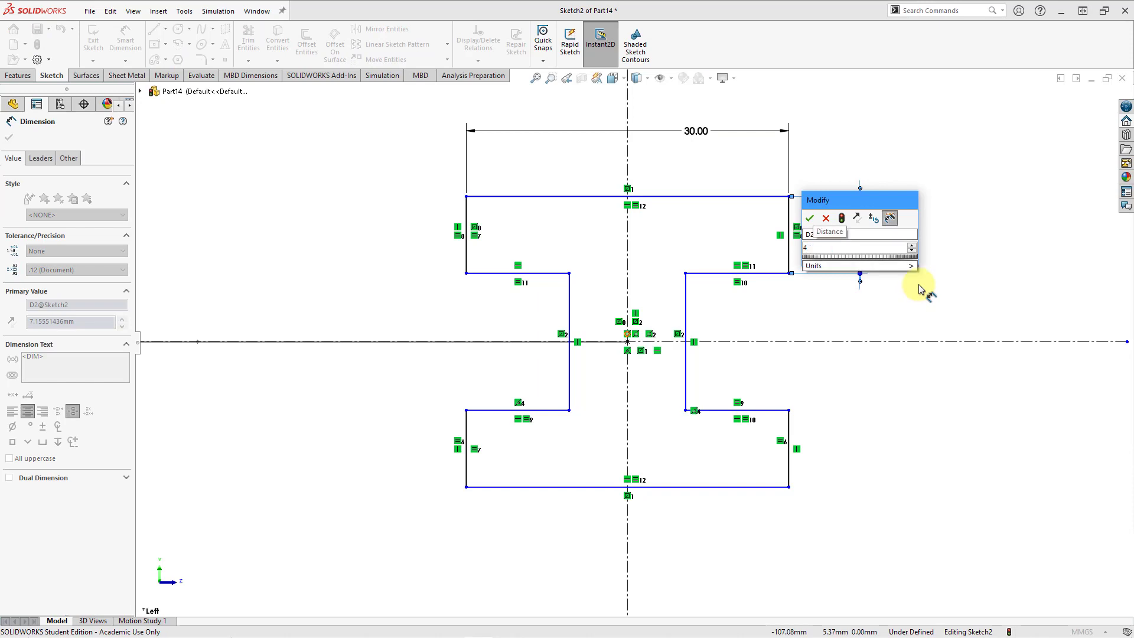
pyautogui.press('Return')
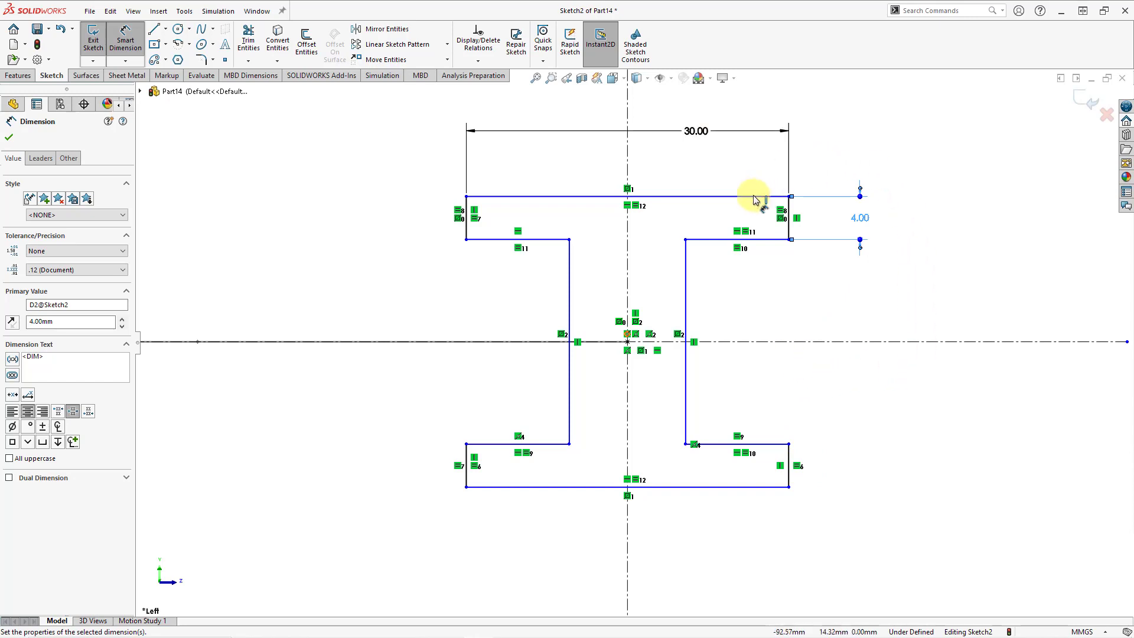
# Dimension the top-to-bottom flange distance to 40 mm and the web line spacing to 6 mm
pyautogui.click(771, 487)
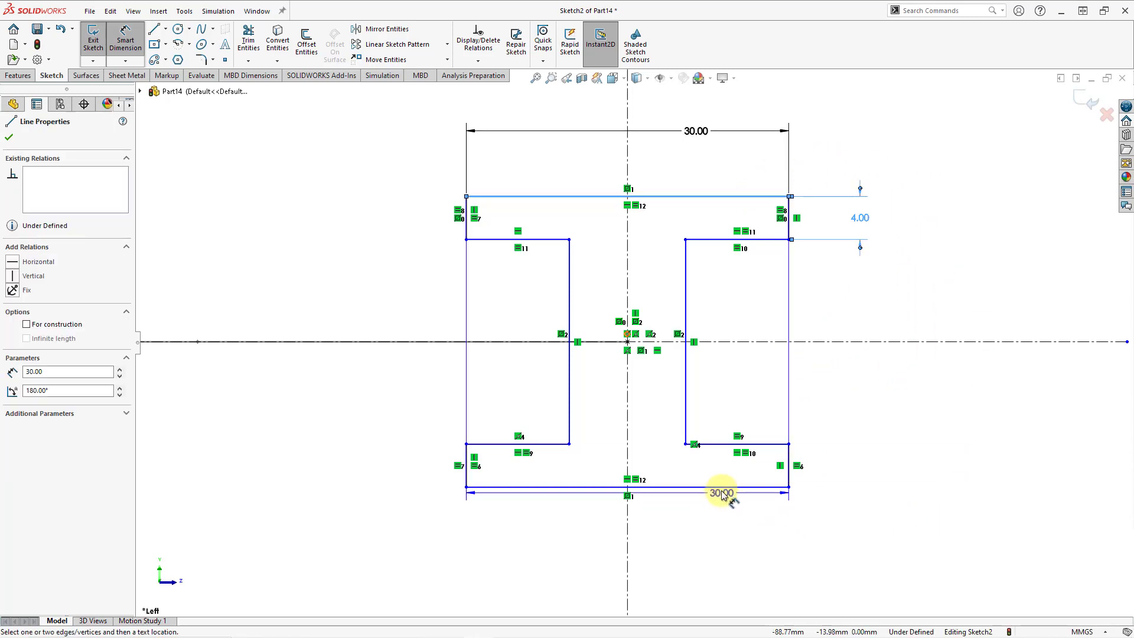
pyautogui.click(762, 196)
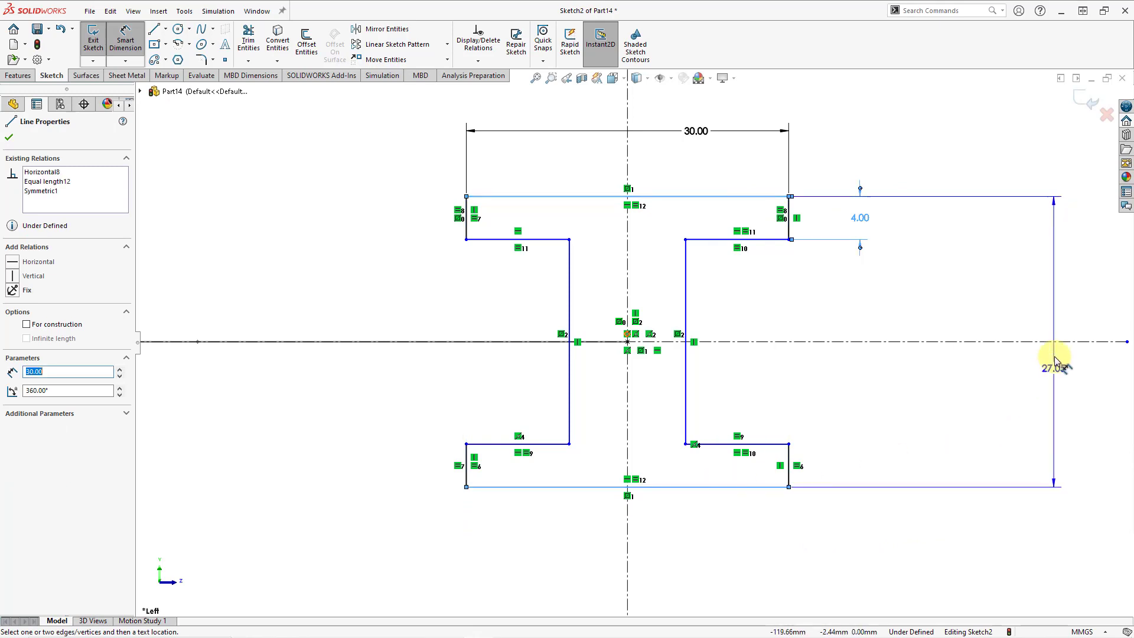
pyautogui.click(965, 306)
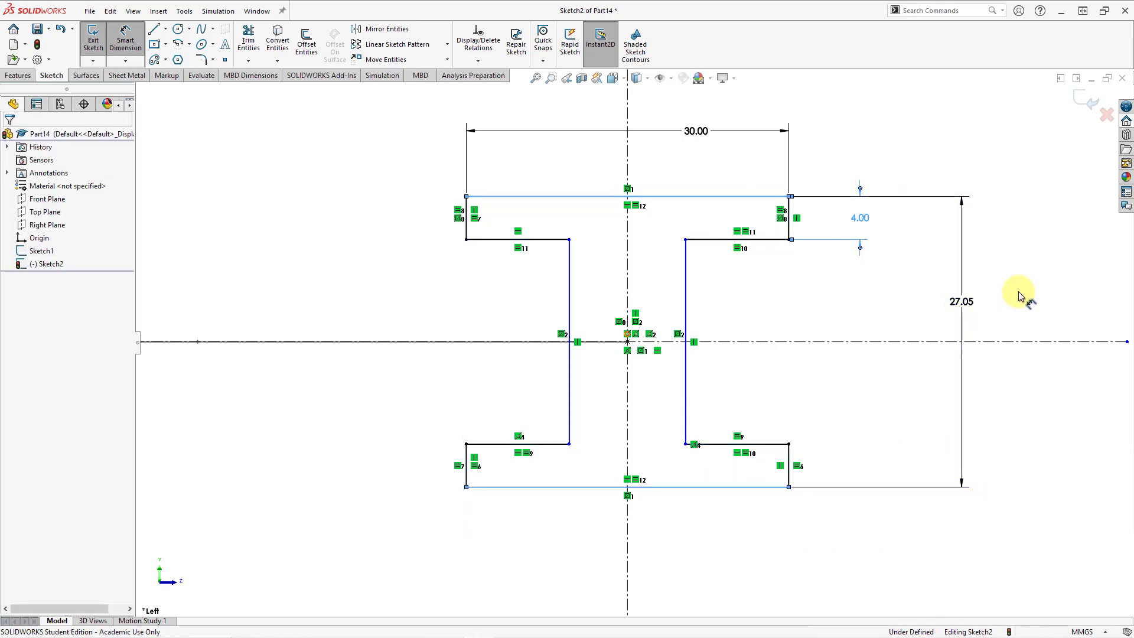
pyautogui.write('40')
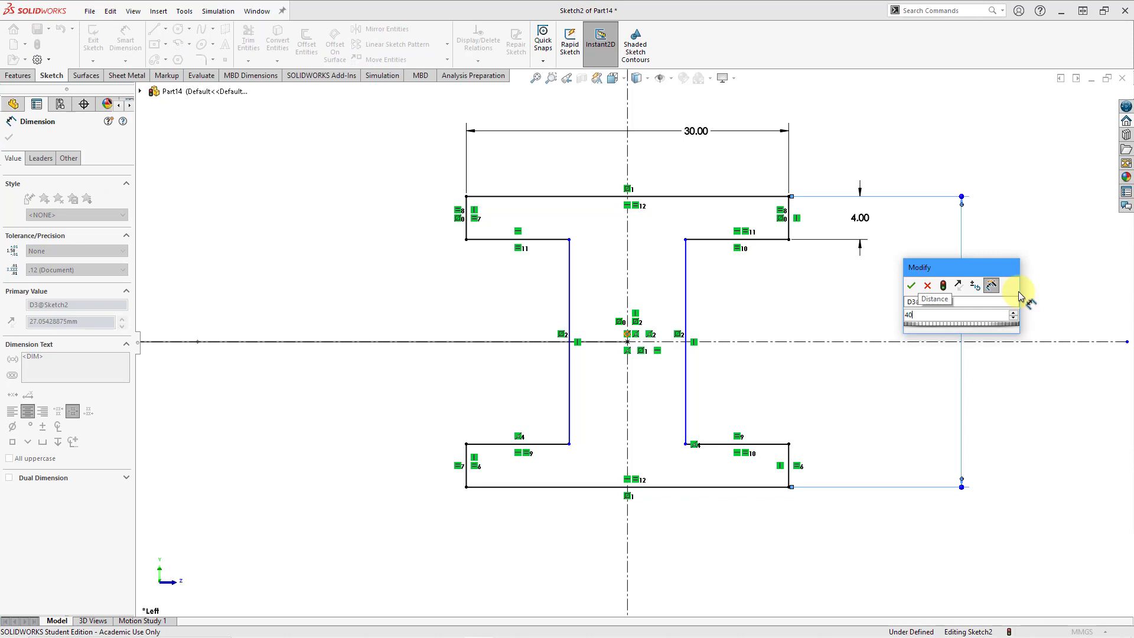
pyautogui.press('Return')
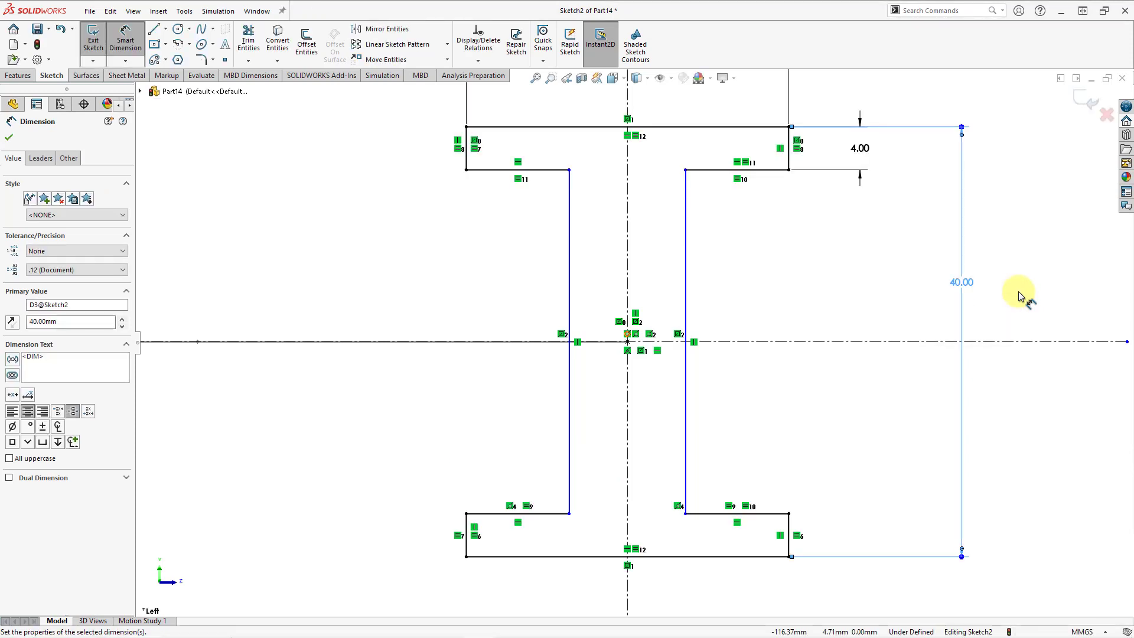
pyautogui.click(570, 288)
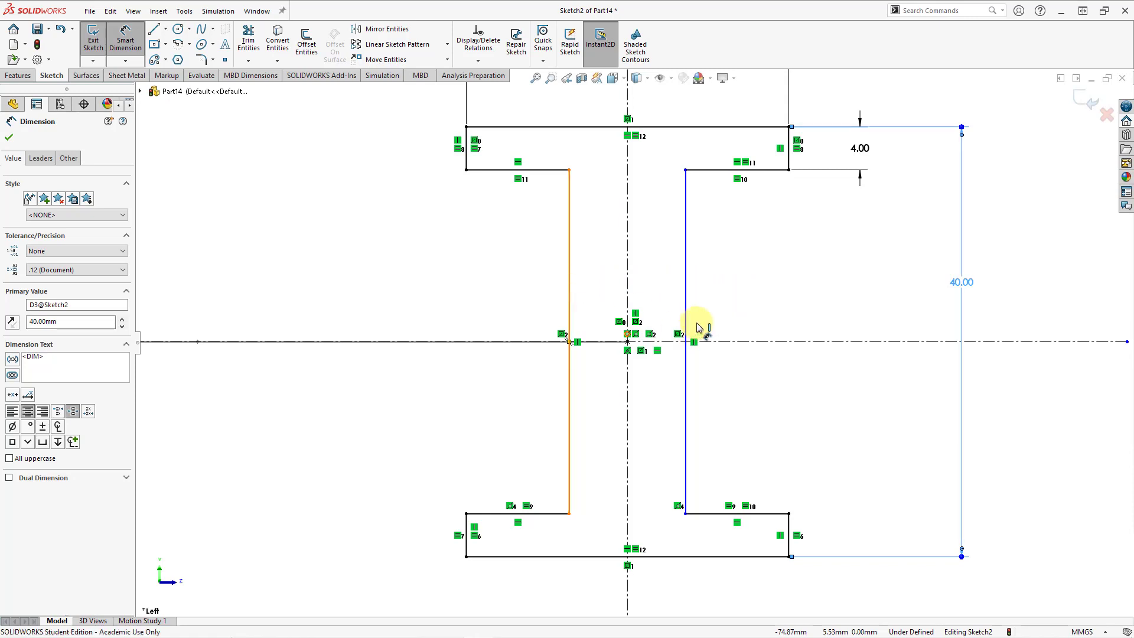
pyautogui.click(687, 309)
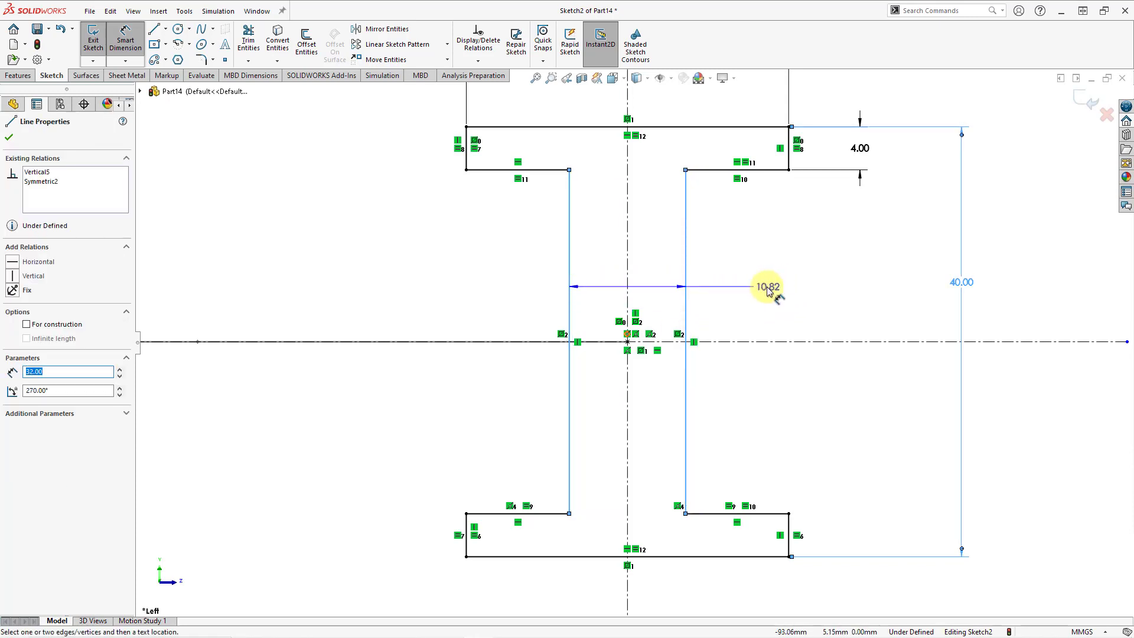
pyautogui.click(778, 294)
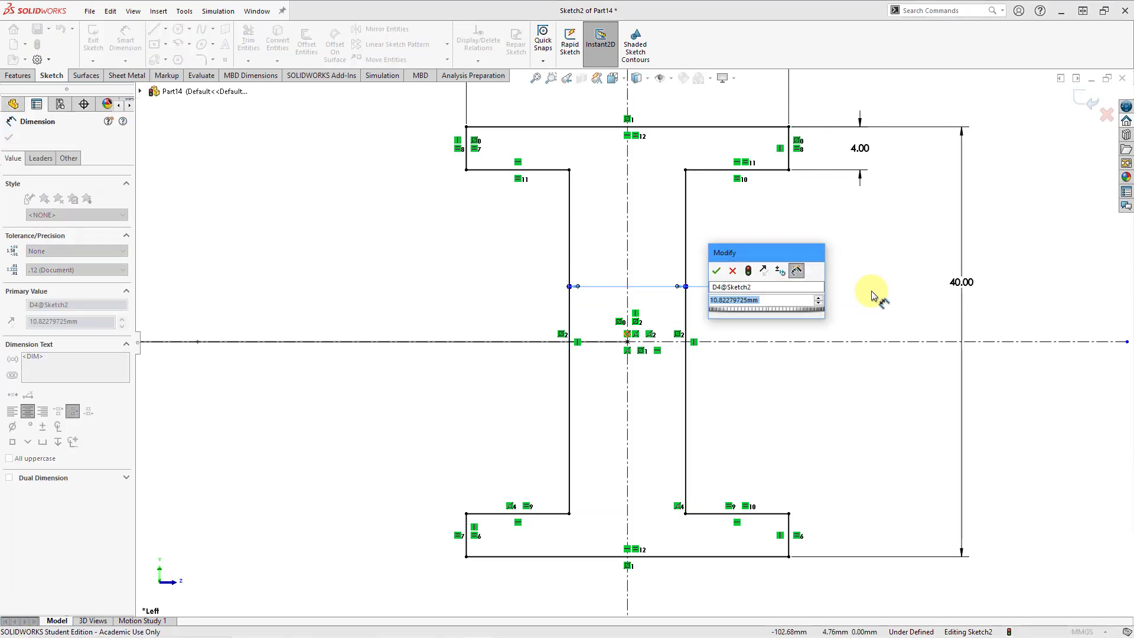
pyautogui.write('6')
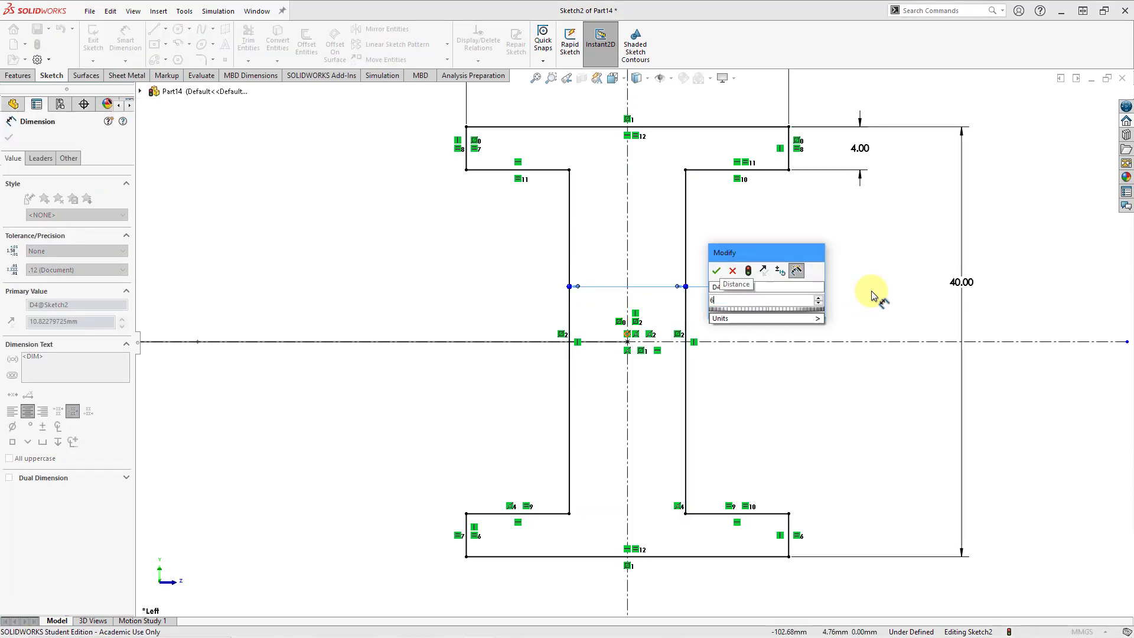
pyautogui.press('Return')
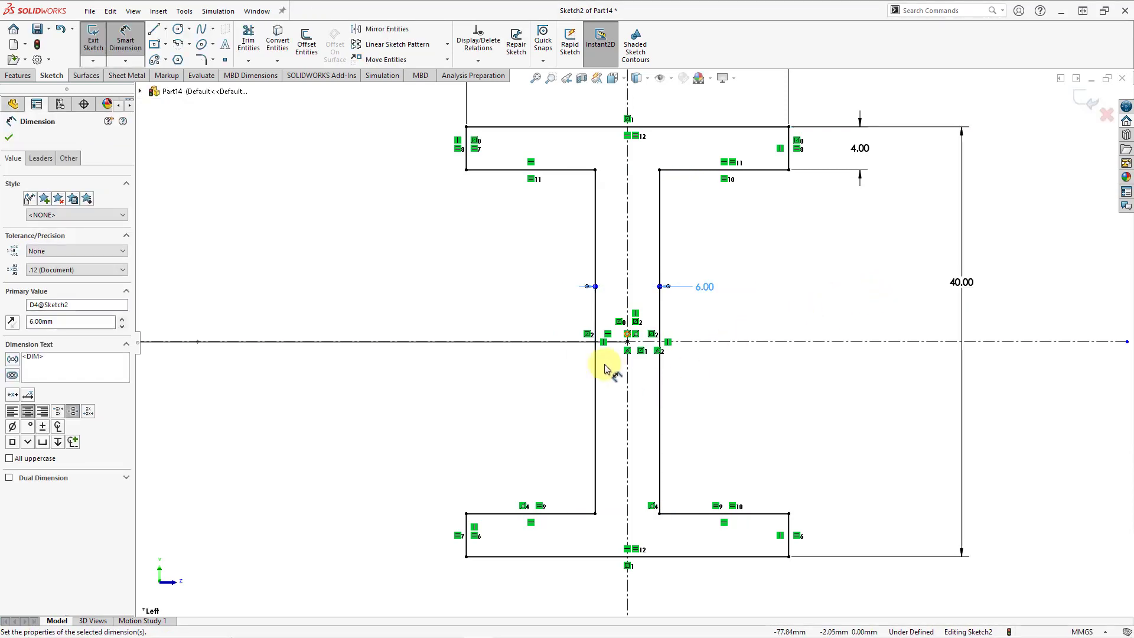
pyautogui.scroll(3, 608, 367)
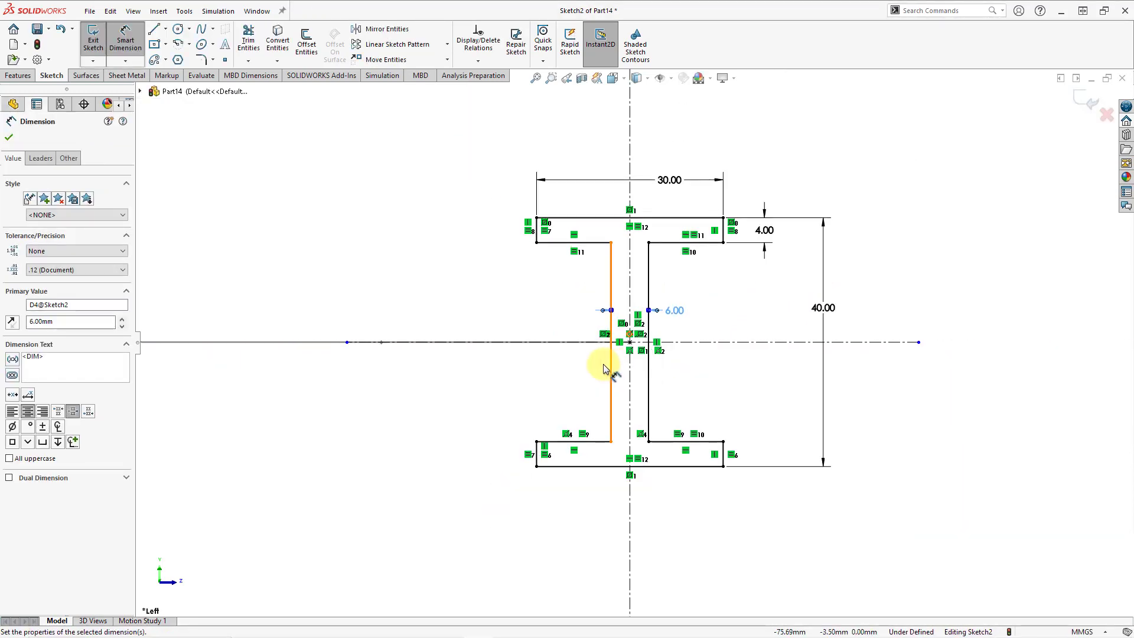
pyautogui.click(852, 185)
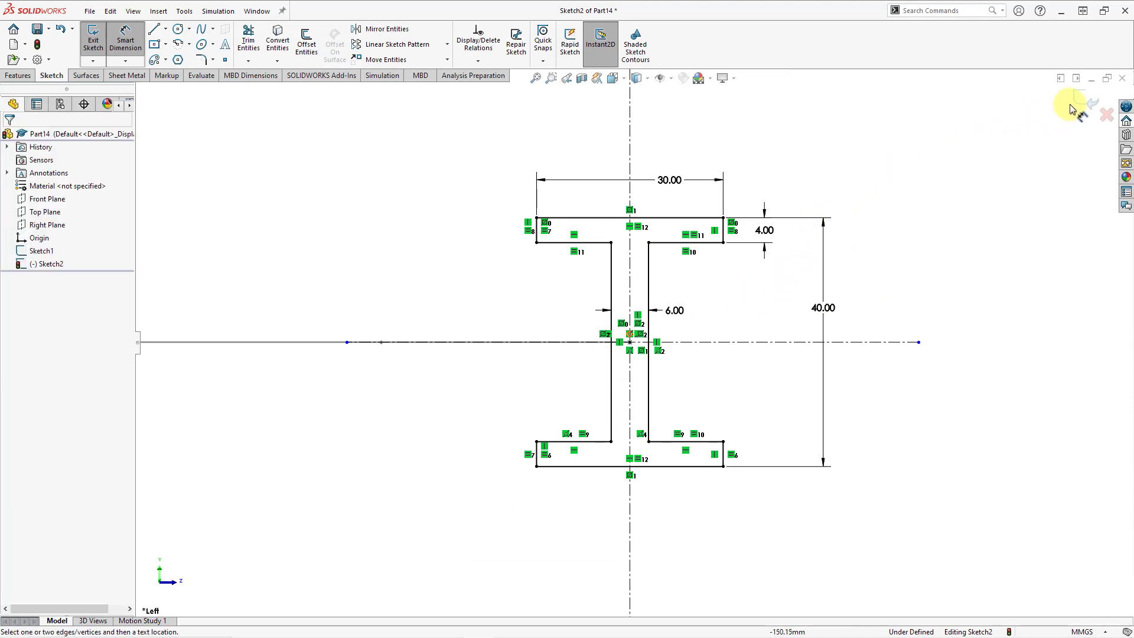
# Exit Sketch2 and orbit to view the I-beam profile beside the rounded rectangle
pyautogui.click(1089, 105)
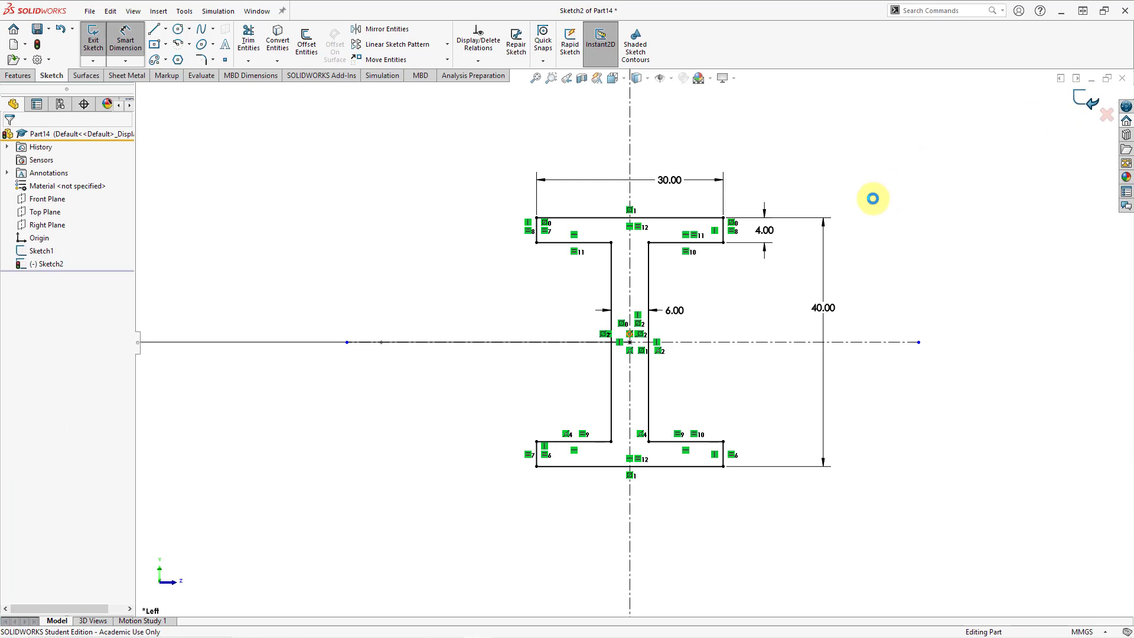
pyautogui.scroll(4, 694, 284)
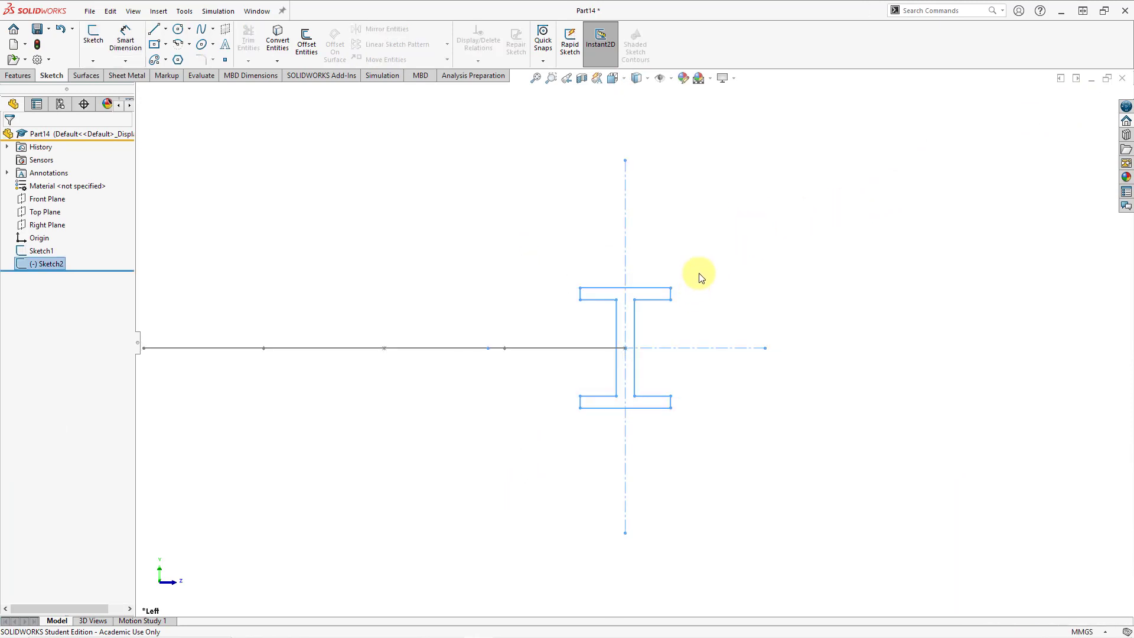
pyautogui.moveTo(673, 236)
pyautogui.mouseDown(button='middle')
pyautogui.moveTo(642, 258)
pyautogui.moveTo(654, 273)
pyautogui.moveTo(662, 263)
pyautogui.mouseUp(button='middle')
pyautogui.scroll(3, 759, 320)
pyautogui.scroll(-2, 382, 429)
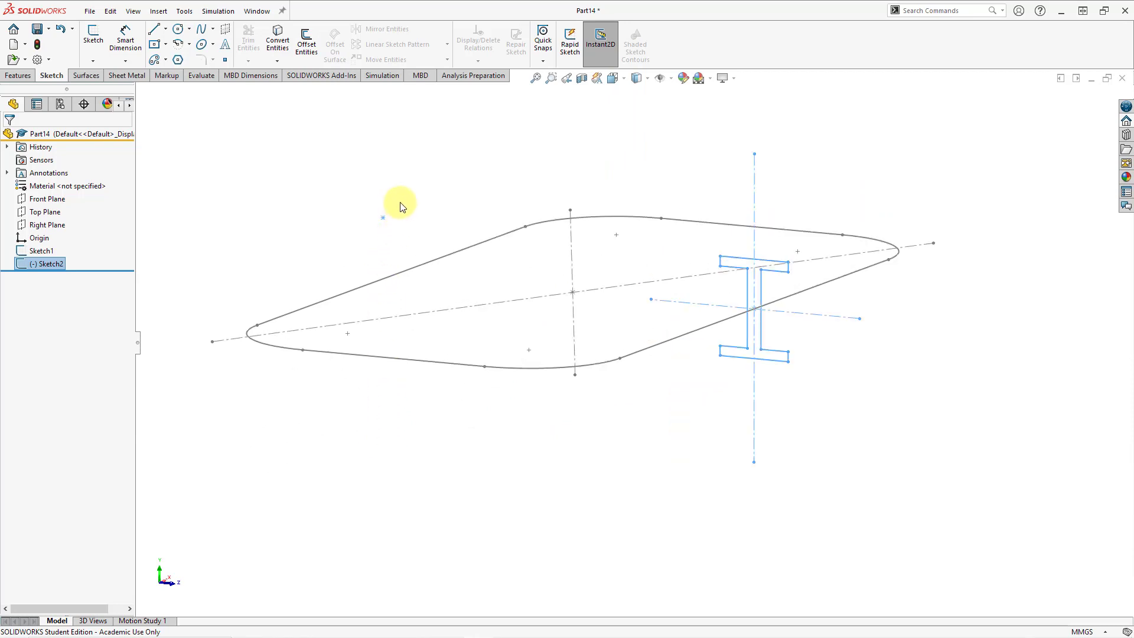
# Reopen Sketch2 and apply Fully Define Sketch to add the remaining dimensions and relations
pyautogui.rightClick(46, 266)
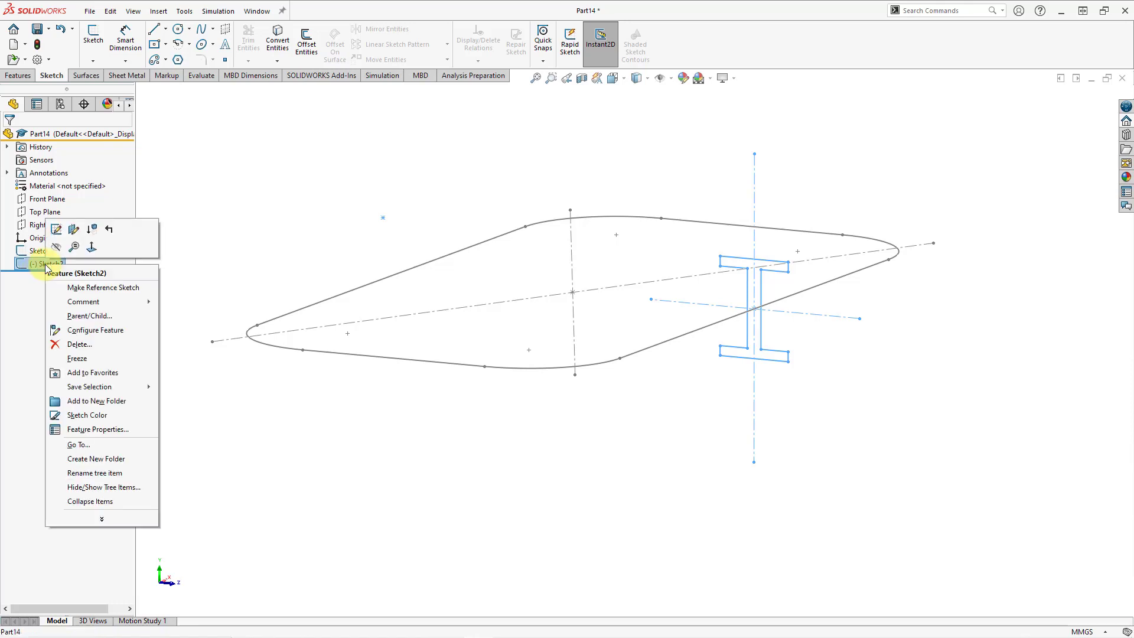
pyautogui.click(57, 237)
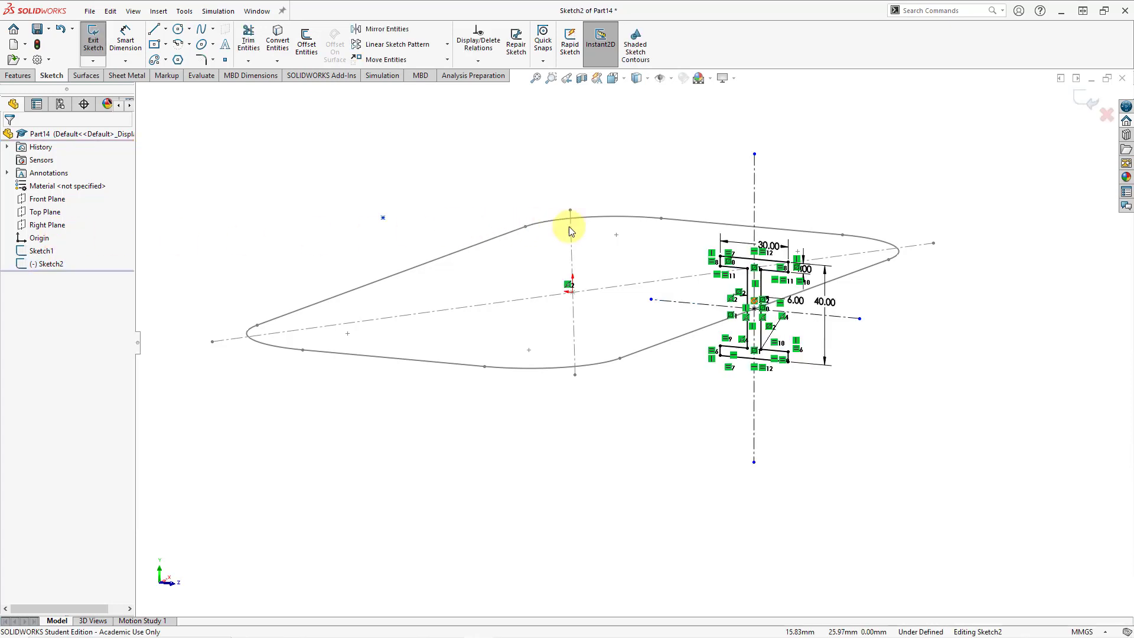
pyautogui.scroll(-3, 839, 319)
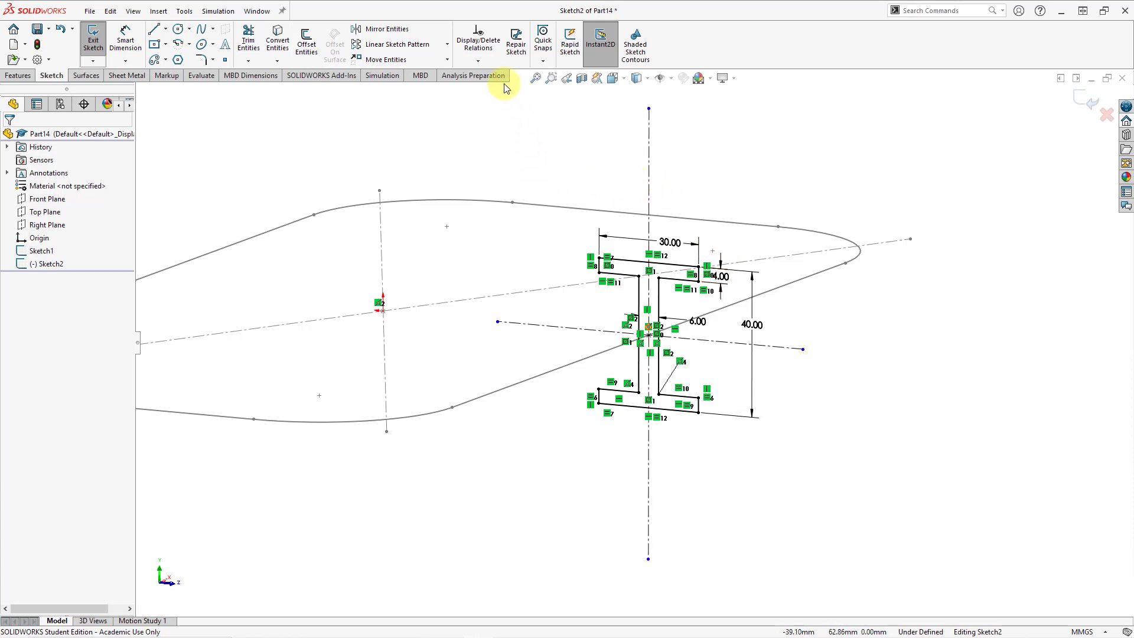
pyautogui.click(478, 61)
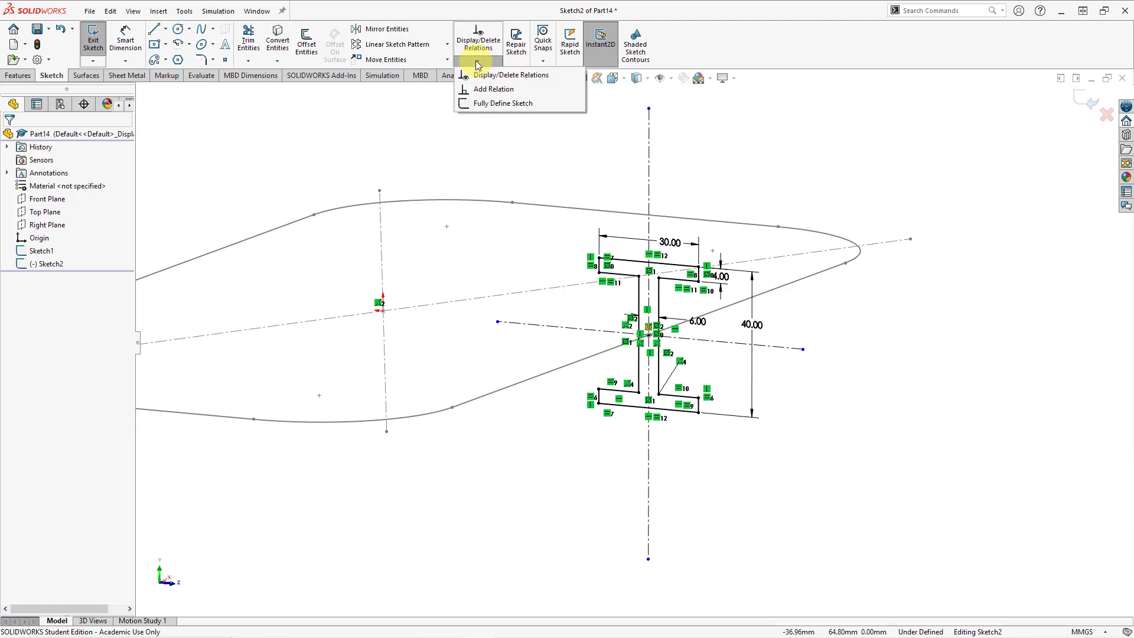
pyautogui.click(495, 107)
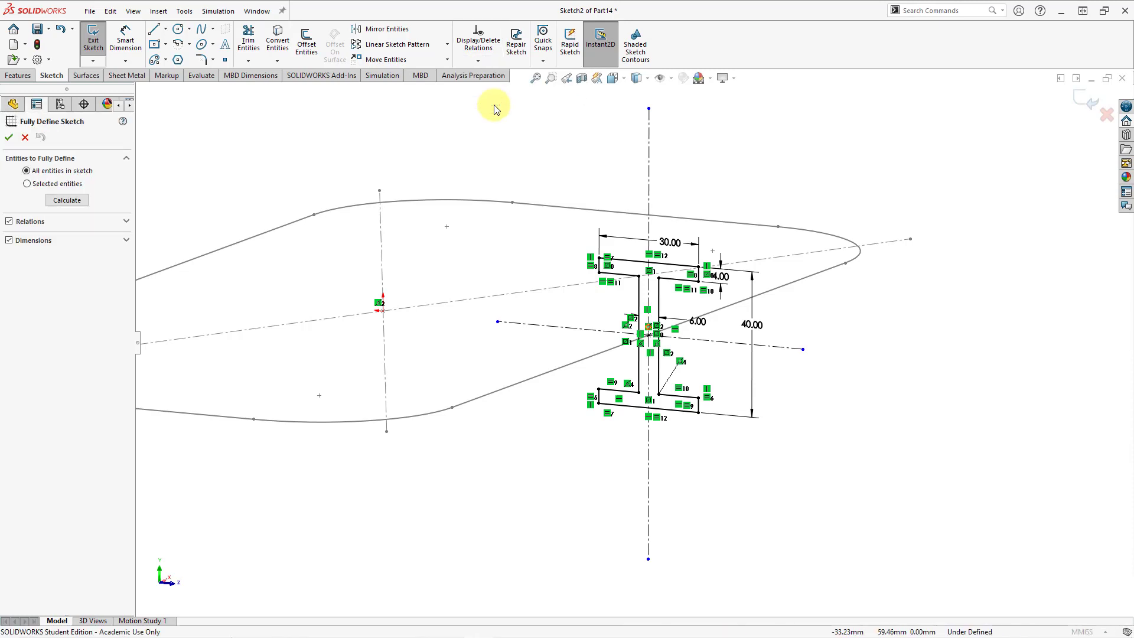
pyautogui.click(8, 140)
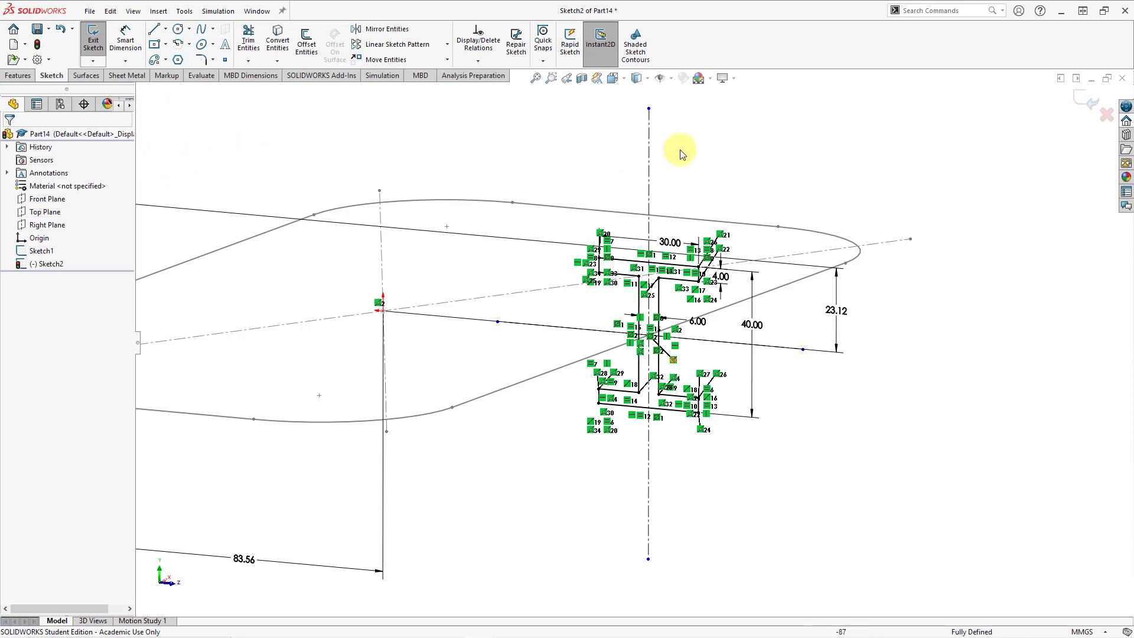
pyautogui.scroll(-3, 703, 248)
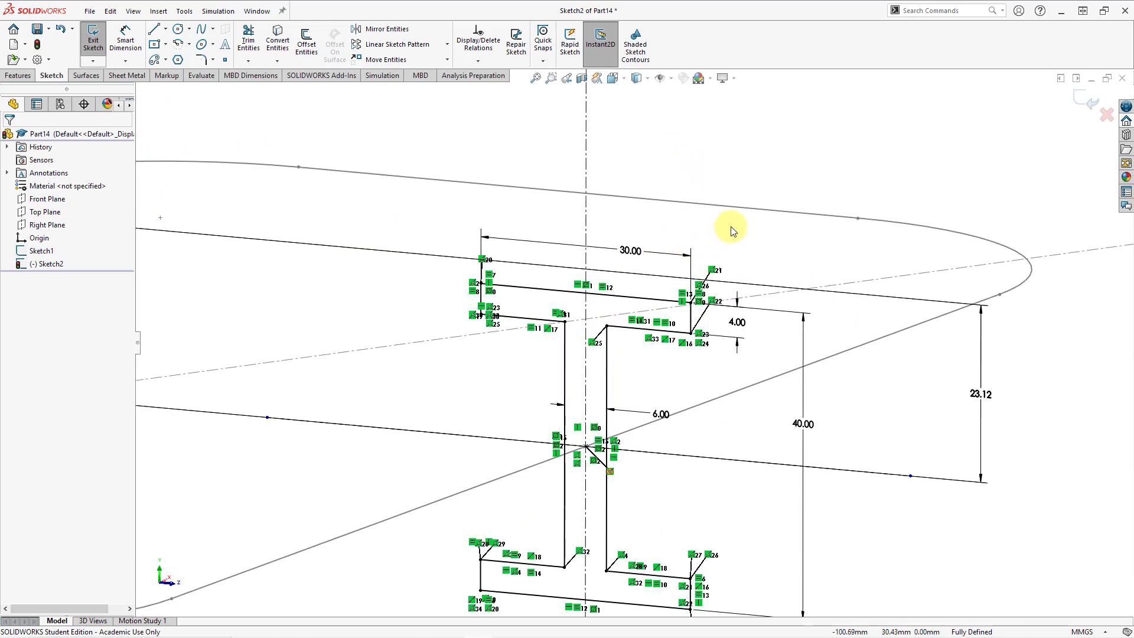
pyautogui.scroll(1, 731, 226)
pyautogui.press('z')
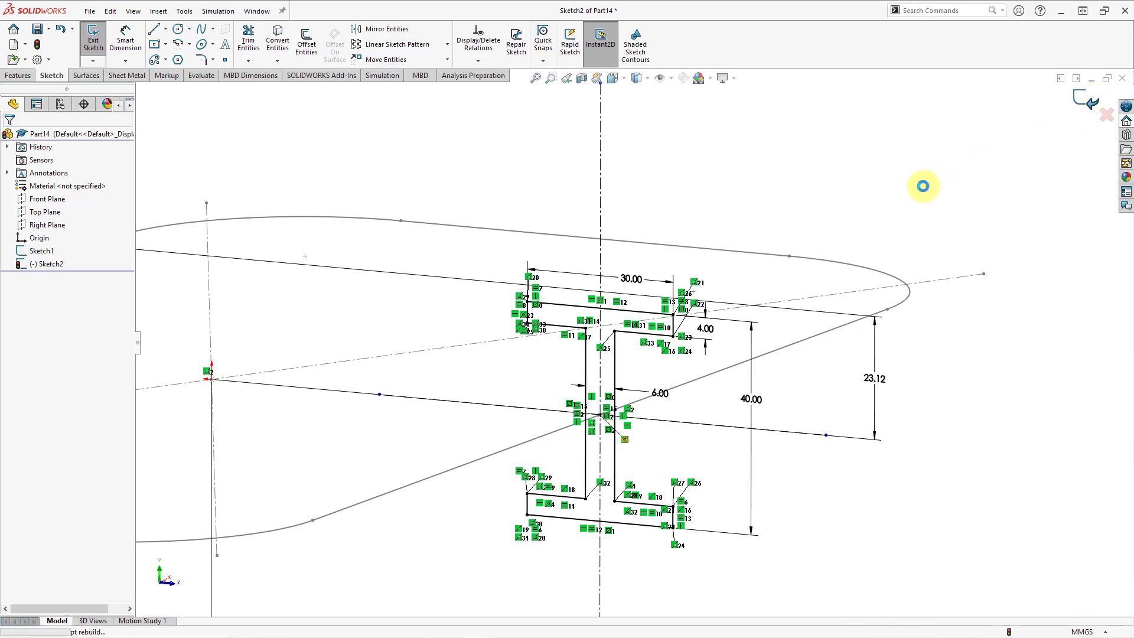
pyautogui.press('z')
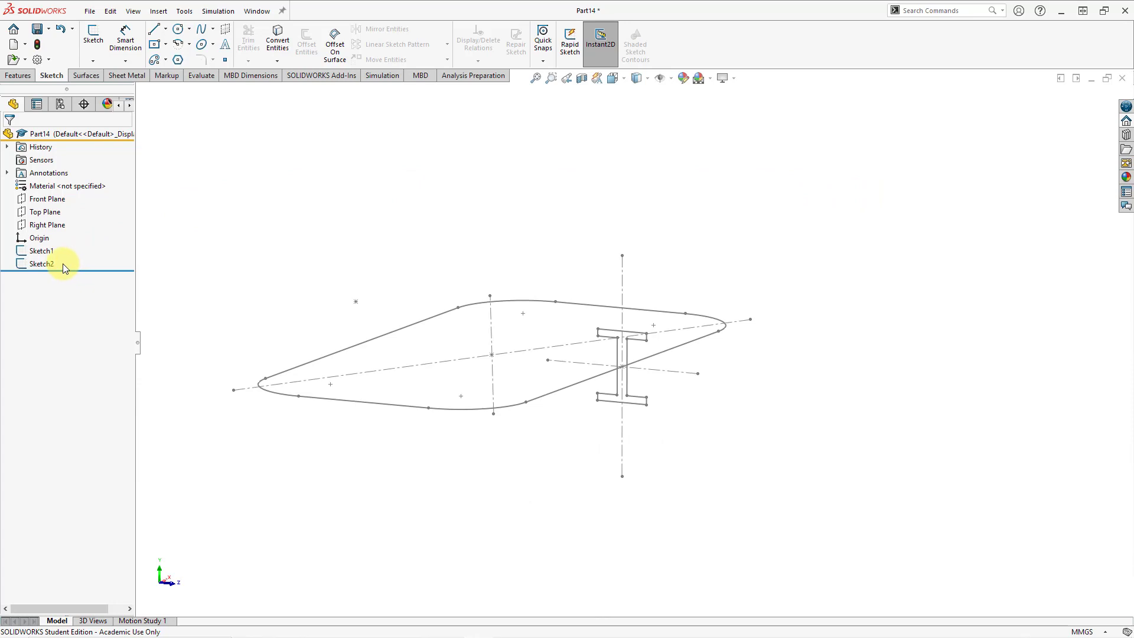
# Preview an Extruded Boss/Base of Sketch2 dragged to 383 mm, then cancel it
pyautogui.click(17, 76)
pyautogui.click(98, 42)
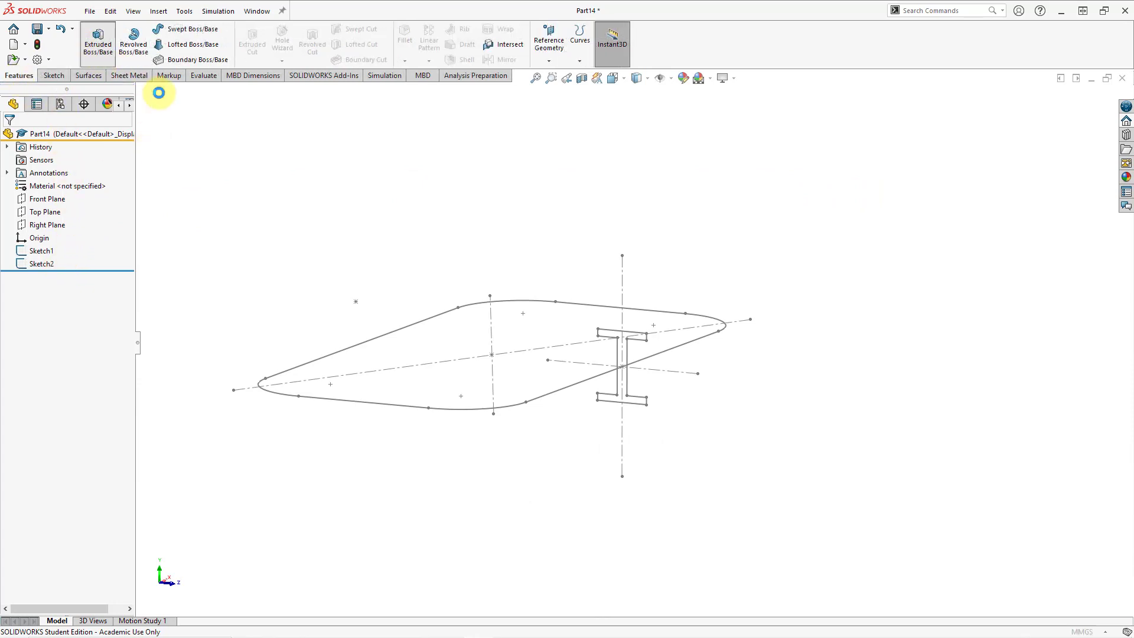
pyautogui.click(634, 408)
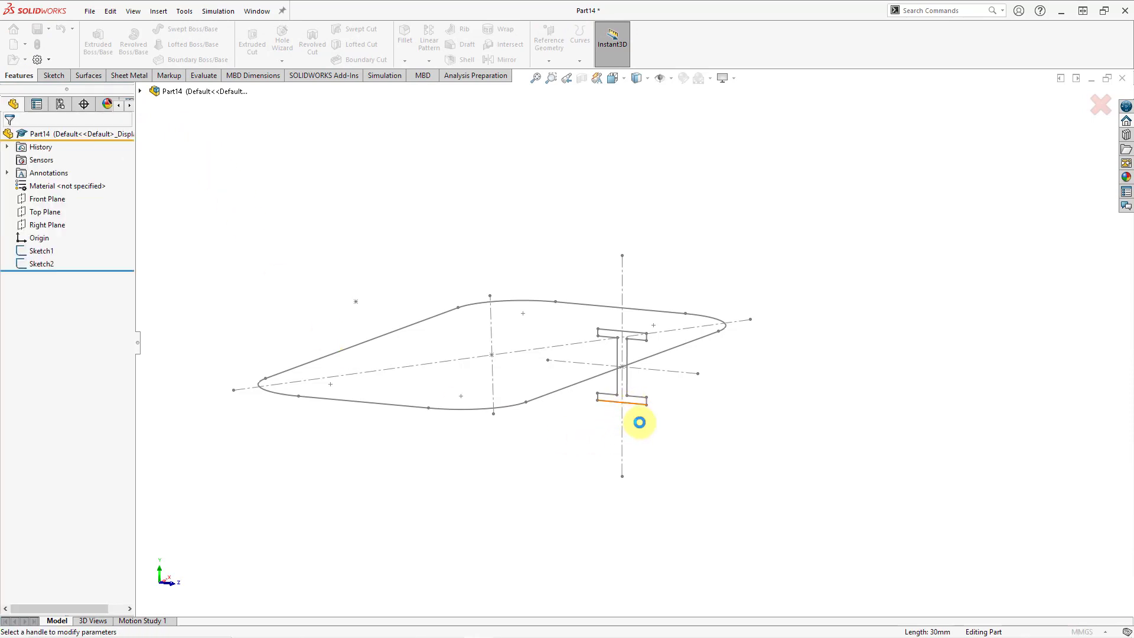
pyautogui.moveTo(637, 369); pyautogui.dragTo(883, 367)
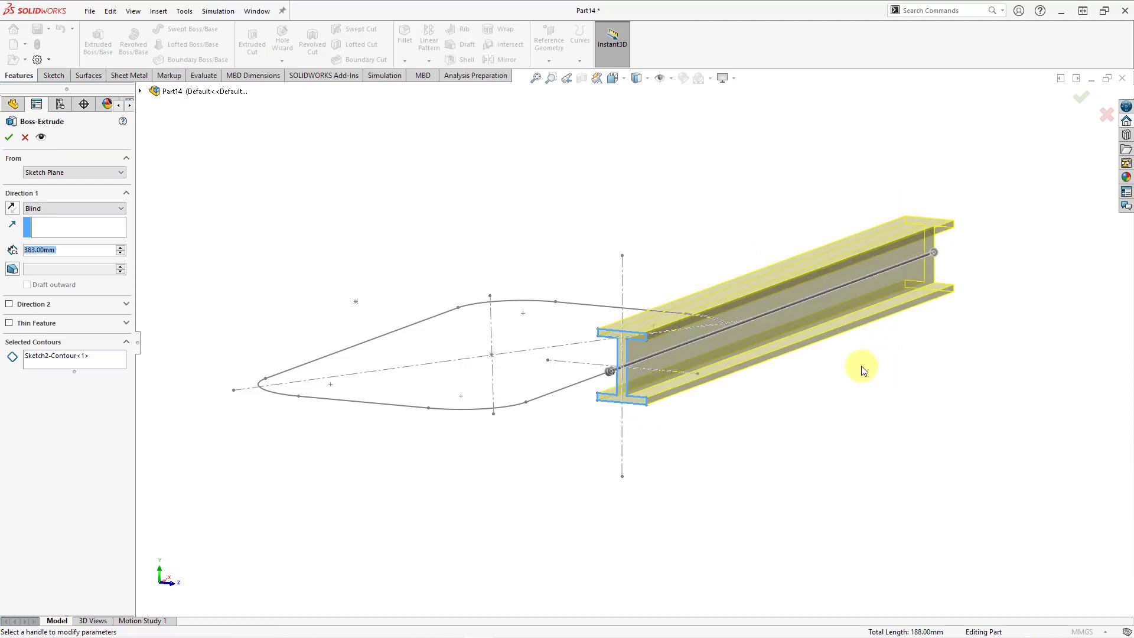
pyautogui.click(24, 138)
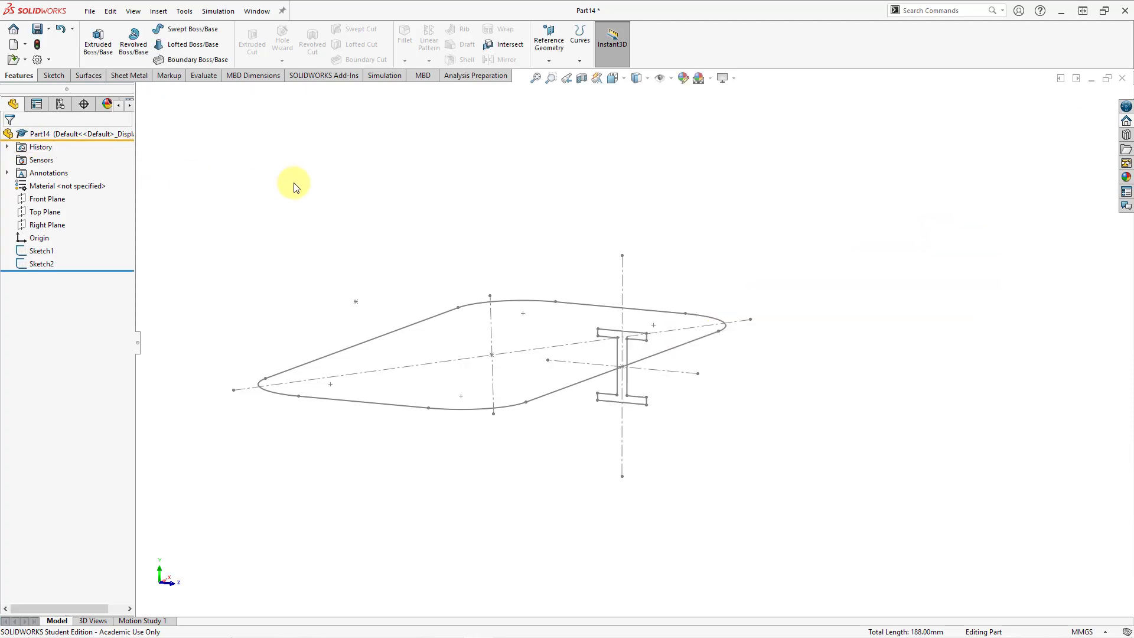
pyautogui.press('f')
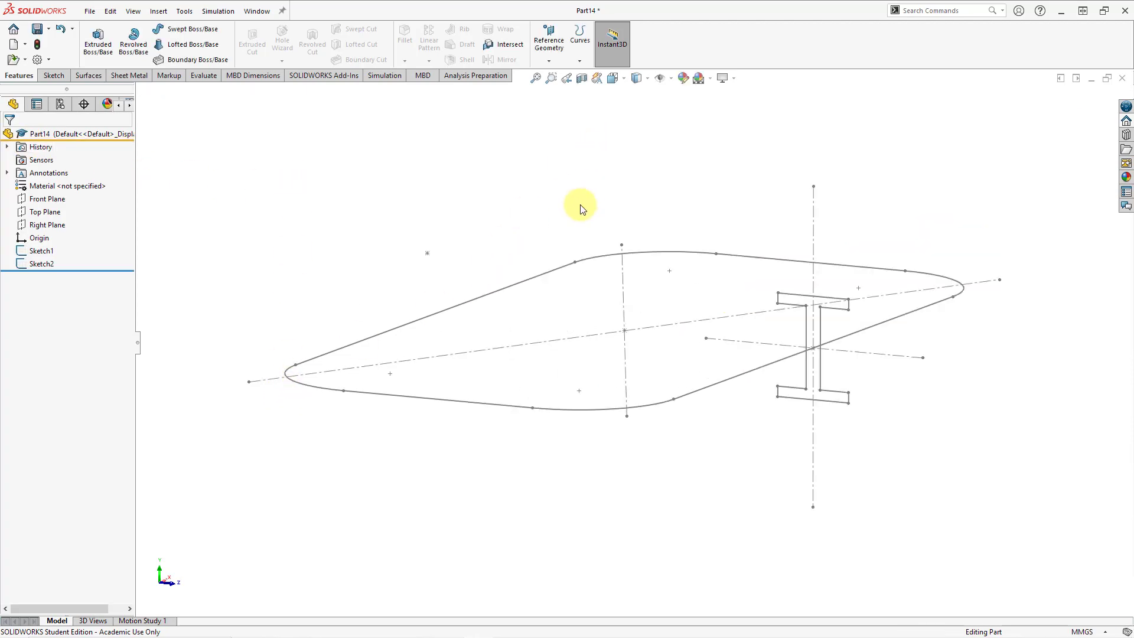